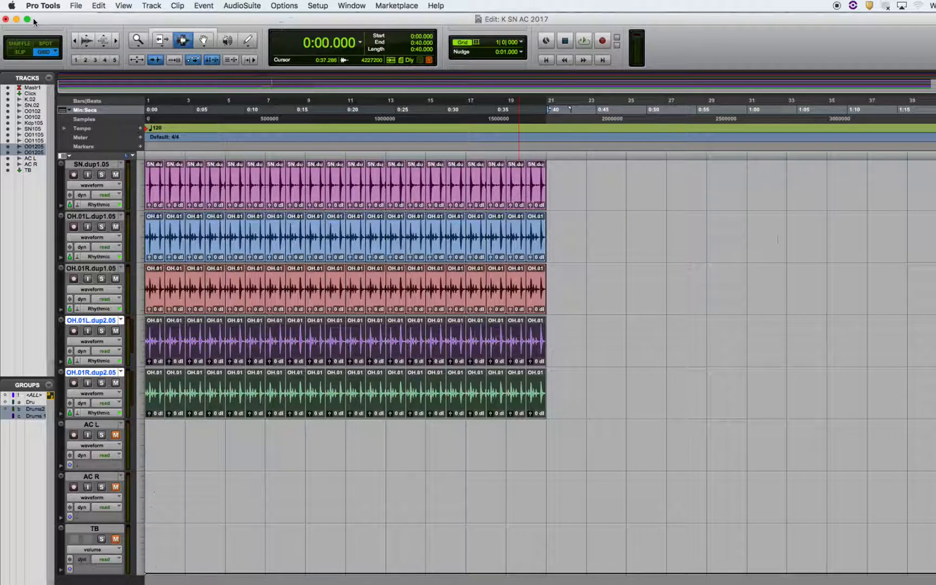
- Switch to Finder and browse to the Shared Student Files folder on MTL Server
{"action": "key", "text": "super+Tab"}
{"action": "key", "text": "super+Tab"}
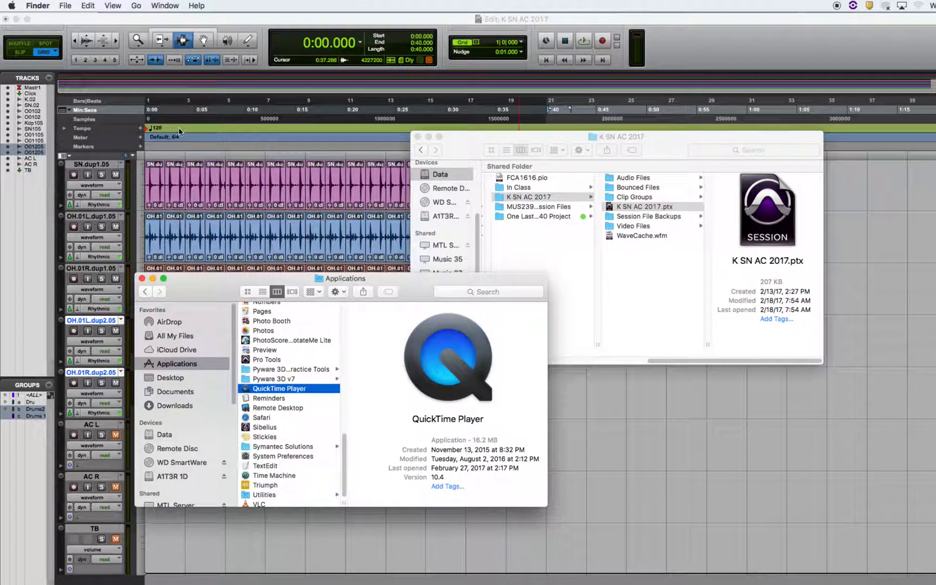
{"action": "left_click_drag", "start_coordinate": [198, 295], "coordinate": [191, 166]}
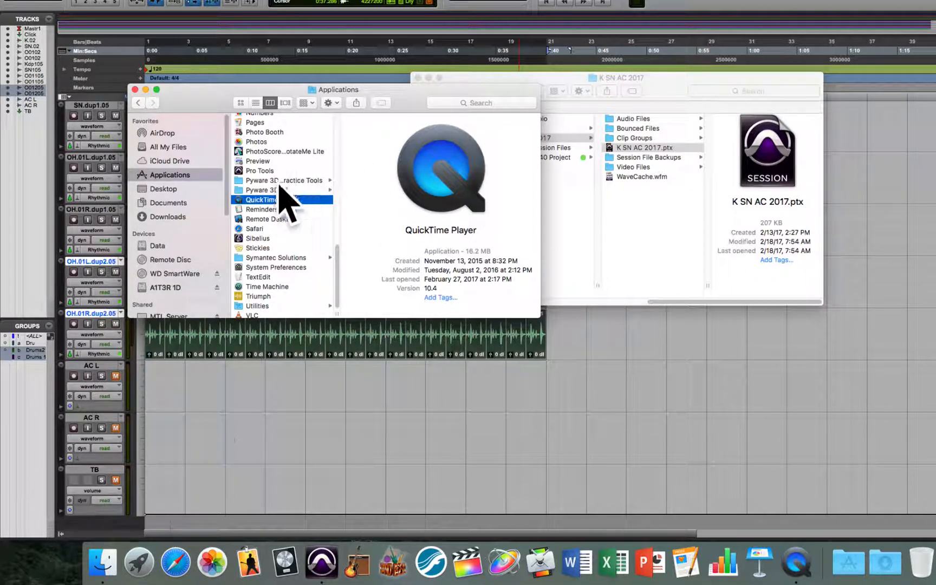
{"action": "scroll", "coordinate": [229, 207], "scroll_direction": "down", "scroll_amount": 2}
{"action": "scroll", "coordinate": [229, 205], "scroll_direction": "down", "scroll_amount": 5}
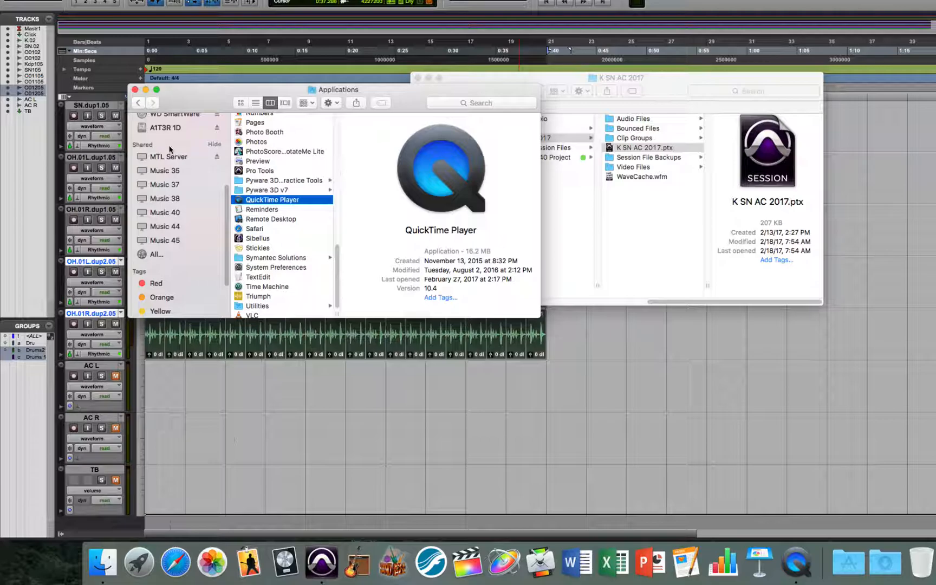
{"action": "left_click", "coordinate": [214, 145]}
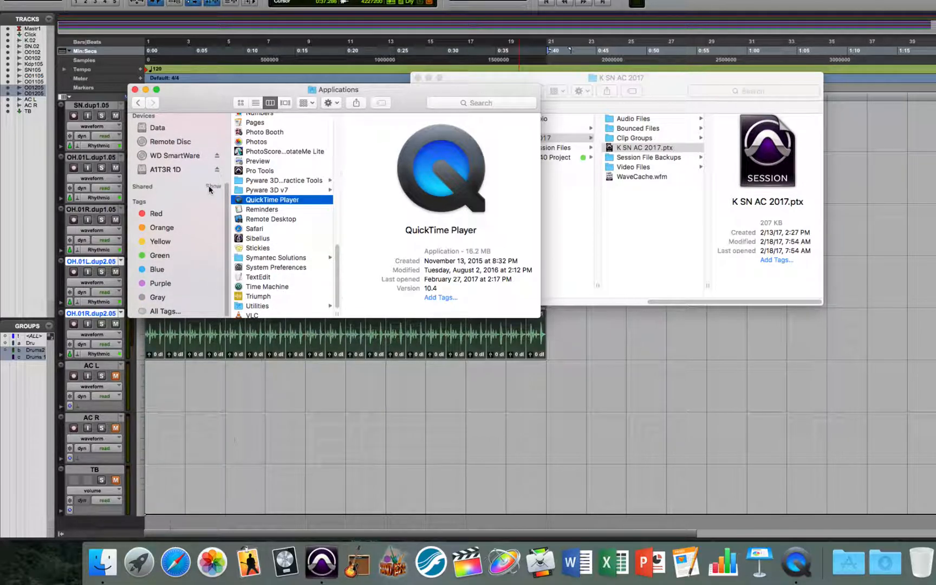
{"action": "left_click", "coordinate": [214, 187]}
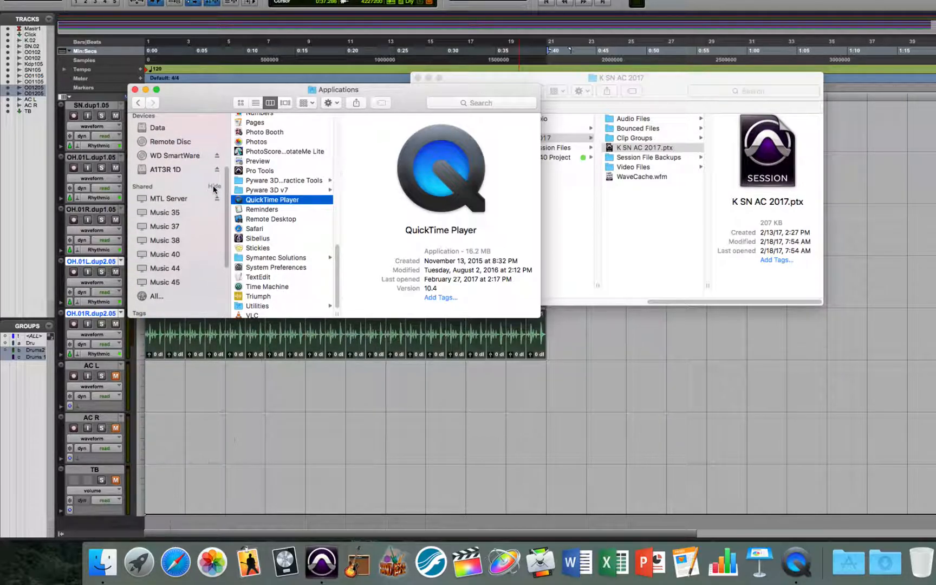
{"action": "left_click", "coordinate": [169, 200]}
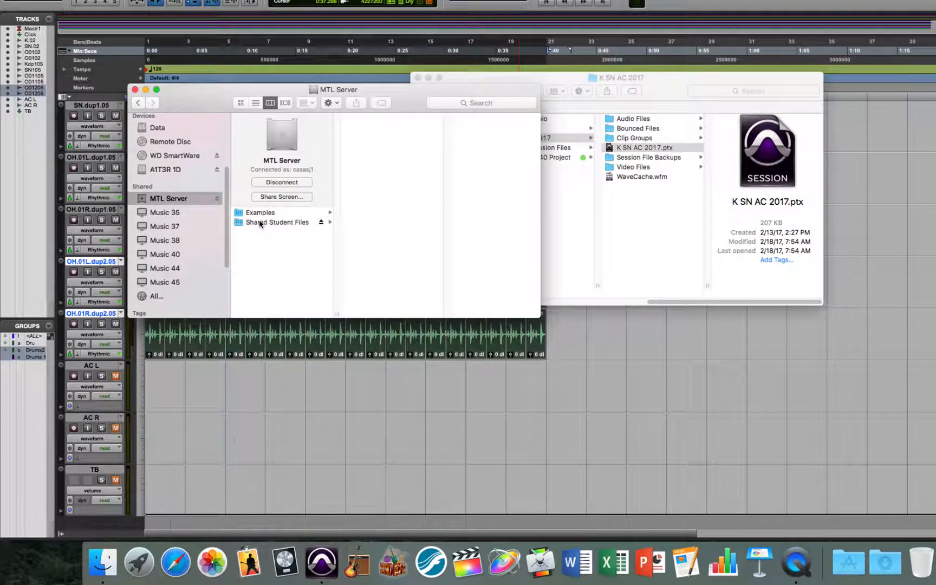
{"action": "left_click", "coordinate": [292, 223]}
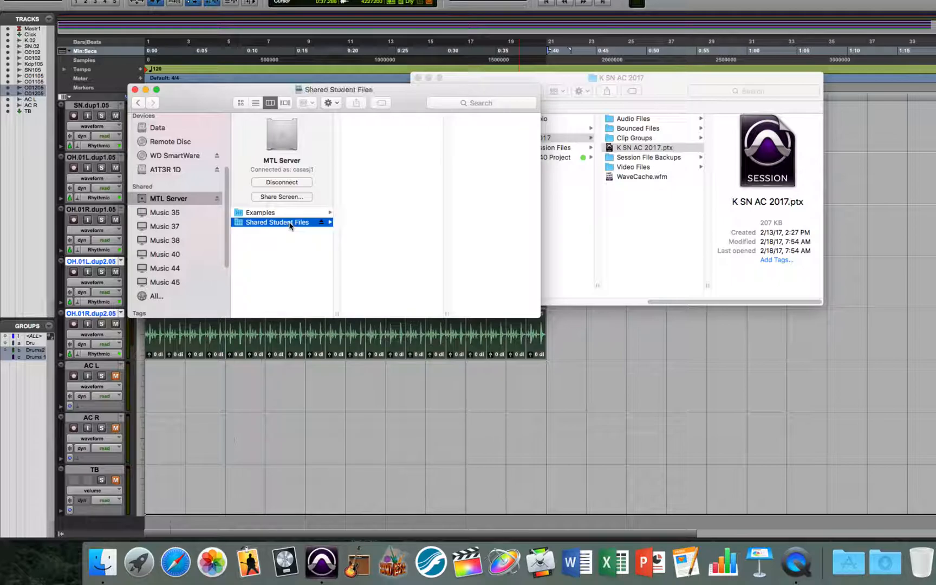
- Open the K SN AC 2017 folder within the shared files to view the session contents
{"action": "left_click_drag", "start_coordinate": [447, 160], "coordinate": [458, 224]}
{"action": "left_click", "coordinate": [427, 201]}
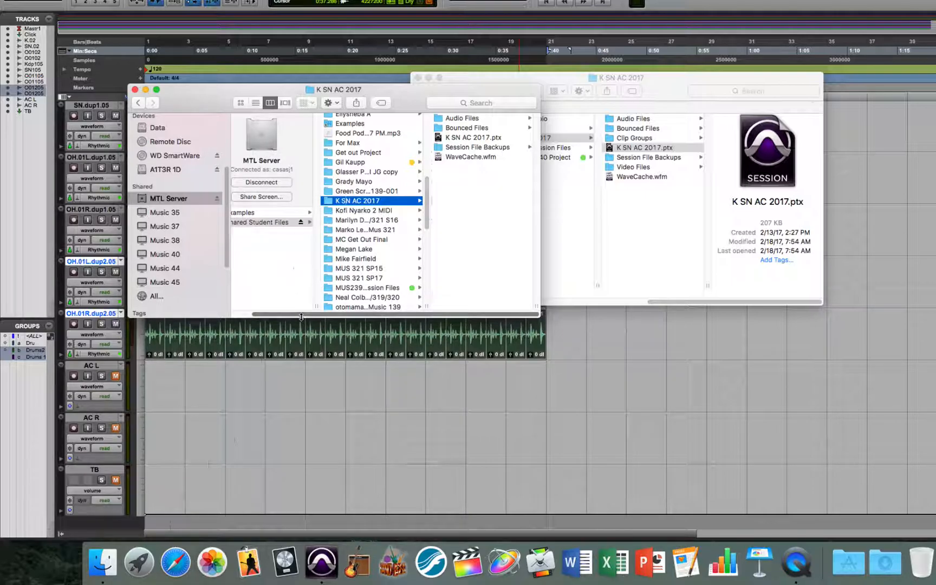
{"action": "left_click_drag", "start_coordinate": [304, 315], "coordinate": [271, 315]}
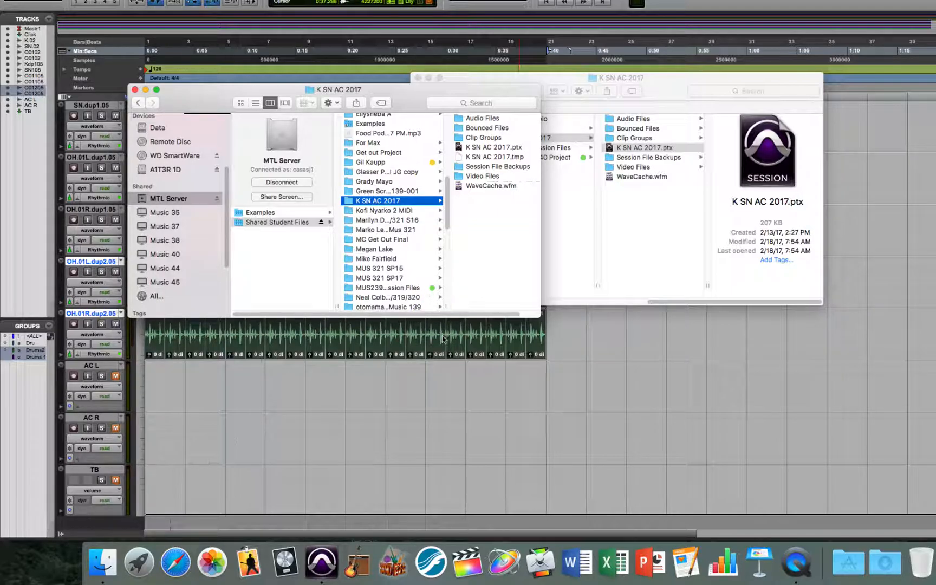
- Switch back to Pro Tools and open the Quantize event operation, keeping its window clear of the first drum clips
{"action": "left_click", "coordinate": [444, 381]}
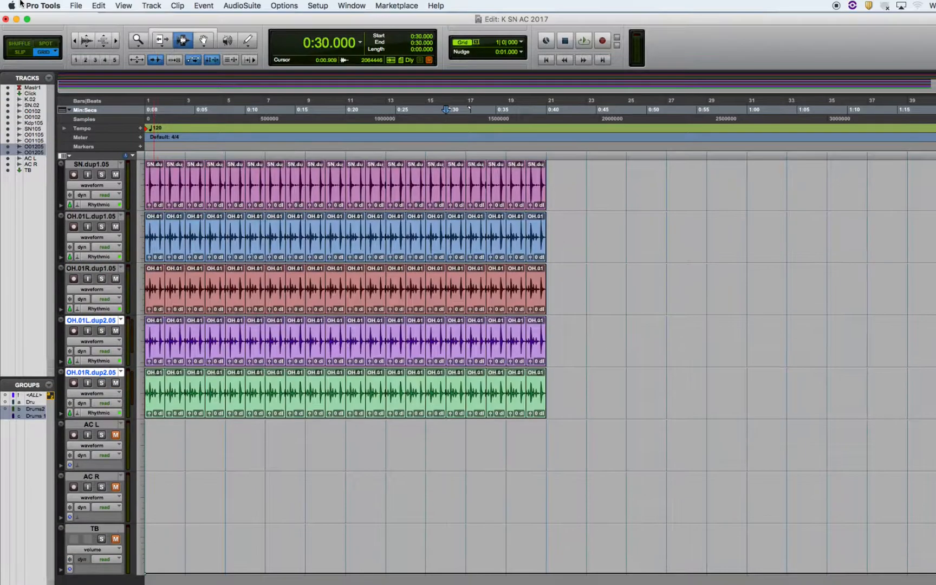
{"action": "left_click_drag", "start_coordinate": [66, 22], "coordinate": [112, 24]}
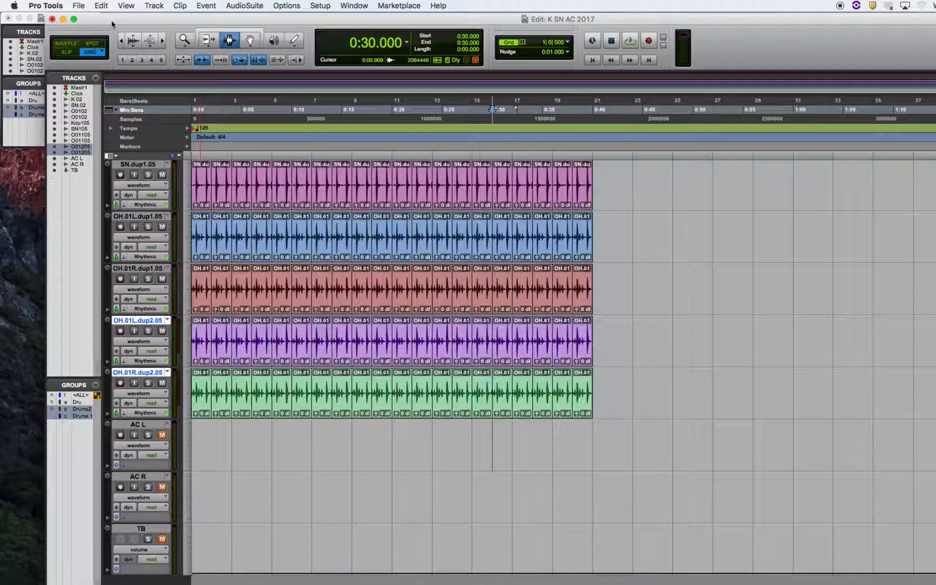
{"action": "left_click", "coordinate": [205, 6]}
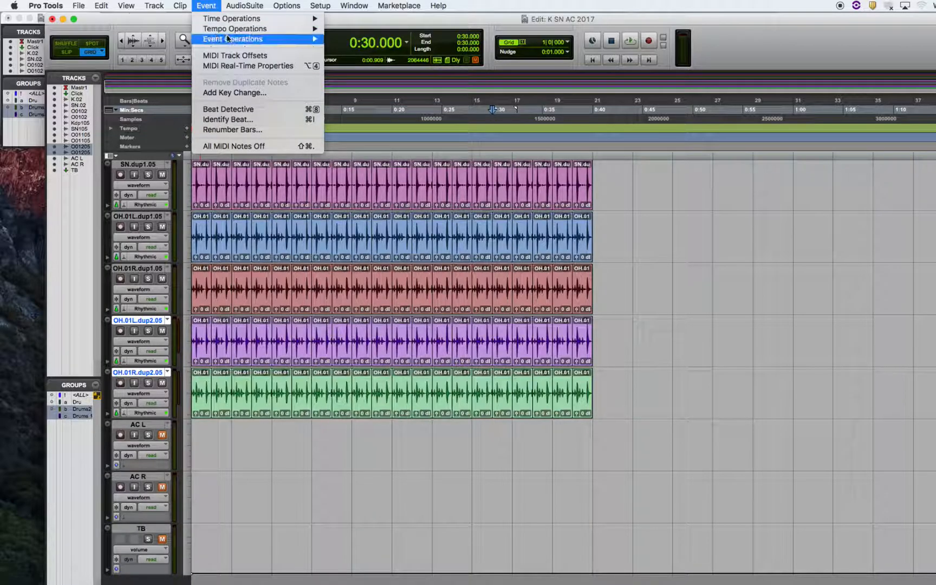
{"action": "mouse_move", "coordinate": [228, 39]}
{"action": "left_click", "coordinate": [373, 113]}
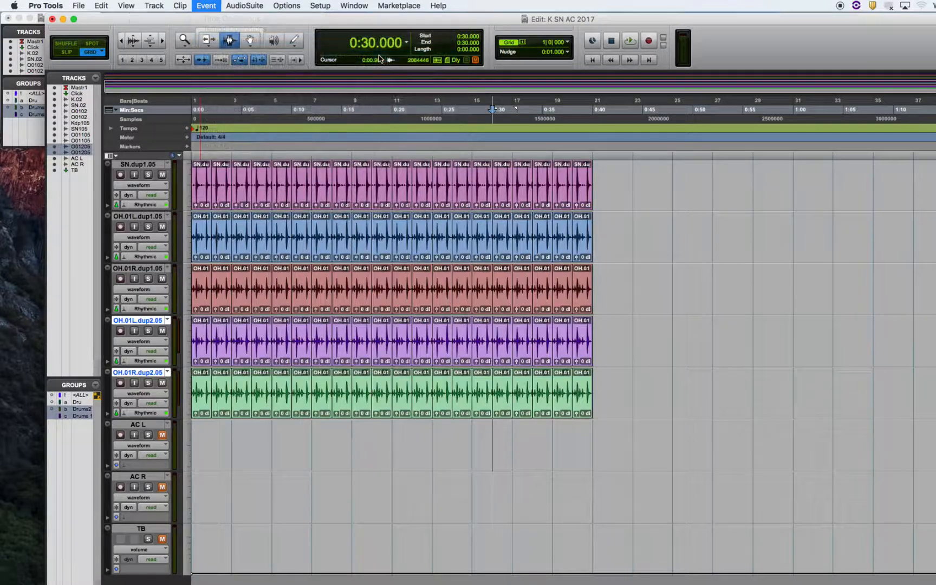
{"action": "left_click_drag", "start_coordinate": [506, 195], "coordinate": [458, 71]}
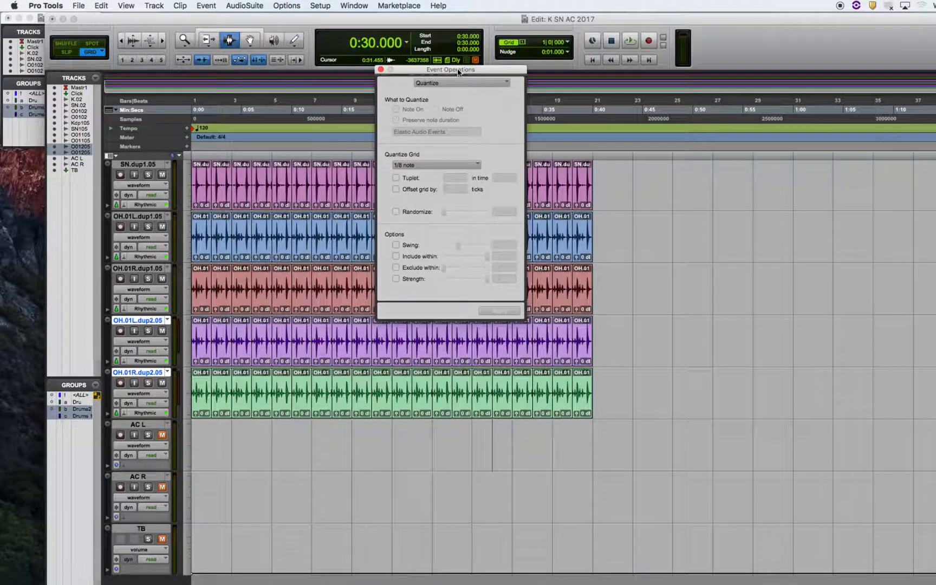
- Select individual clips at different bars across the grouped drum tracks to try out the group selection
{"action": "double_click", "coordinate": [312, 176]}
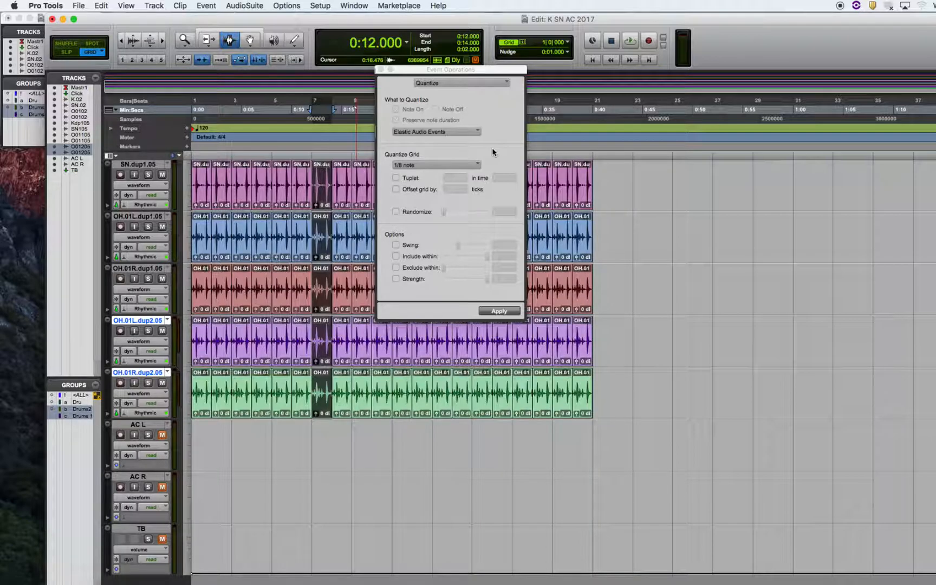
{"action": "left_click", "coordinate": [309, 210]}
{"action": "left_click", "coordinate": [290, 209]}
{"action": "left_click", "coordinate": [310, 213]}
{"action": "double_click", "coordinate": [300, 215]}
{"action": "double_click", "coordinate": [217, 184]}
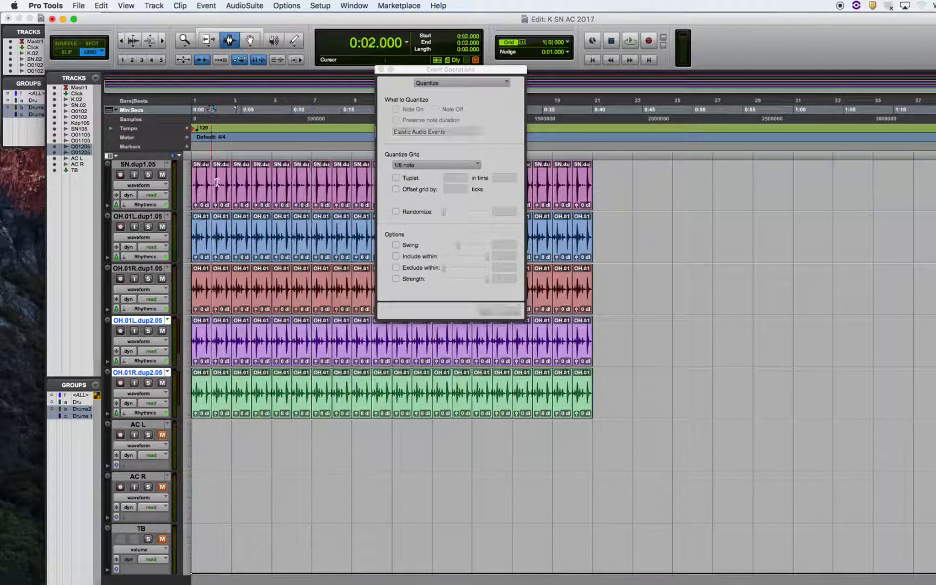
{"action": "double_click", "coordinate": [300, 217]}
{"action": "double_click", "coordinate": [274, 227]}
{"action": "left_click", "coordinate": [195, 222]}
{"action": "double_click", "coordinate": [195, 222]}
{"action": "left_click", "coordinate": [196, 219]}
{"action": "left_click", "coordinate": [210, 216]}
{"action": "double_click", "coordinate": [245, 217]}
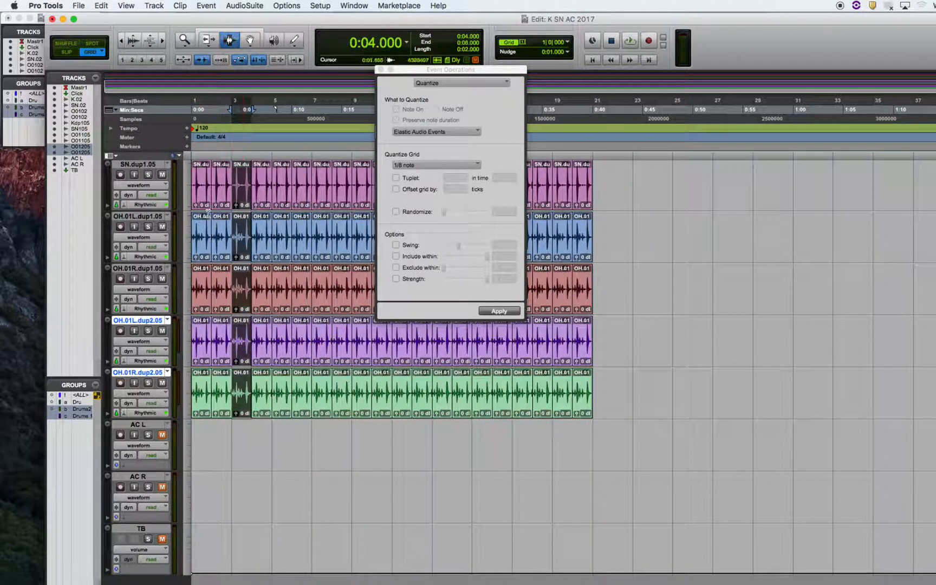
{"action": "triple_click", "coordinate": [223, 382]}
{"action": "left_click", "coordinate": [304, 381]}
{"action": "left_click", "coordinate": [295, 352]}
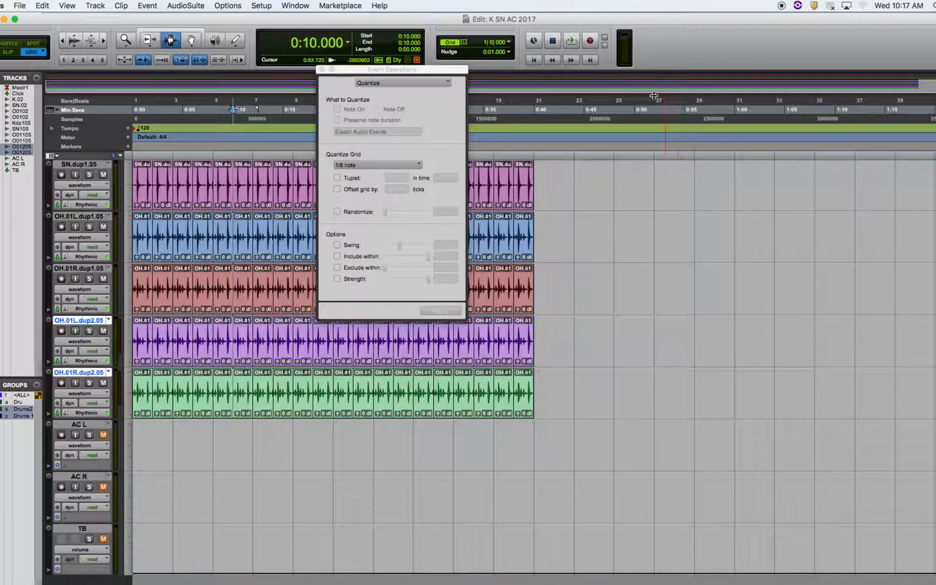
- Reposition the Edit window and close the Event Operations window
{"action": "left_click_drag", "start_coordinate": [646, 21], "coordinate": [570, 20]}
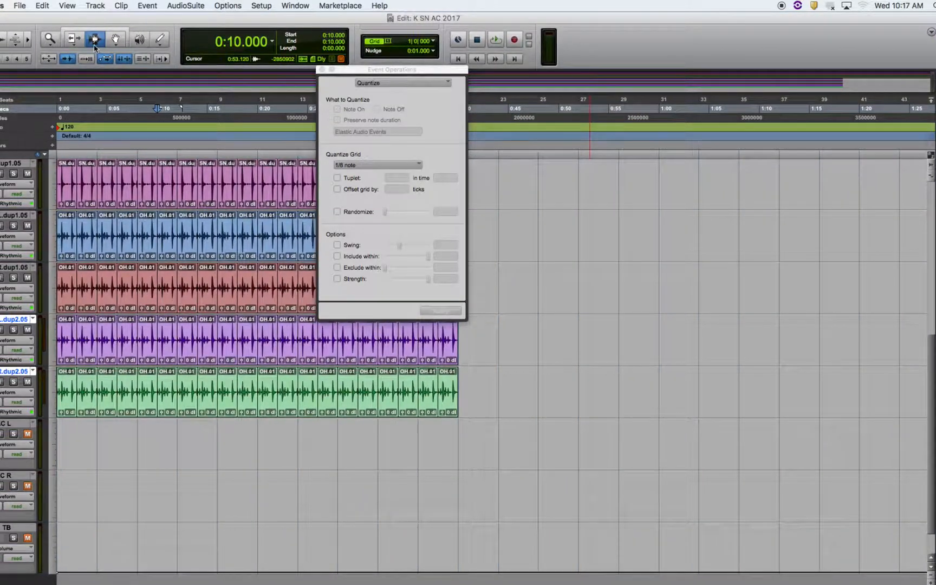
{"action": "scroll", "coordinate": [93, 44], "scroll_direction": "down", "scroll_amount": 2}
{"action": "left_click_drag", "start_coordinate": [46, 17], "coordinate": [86, 16]}
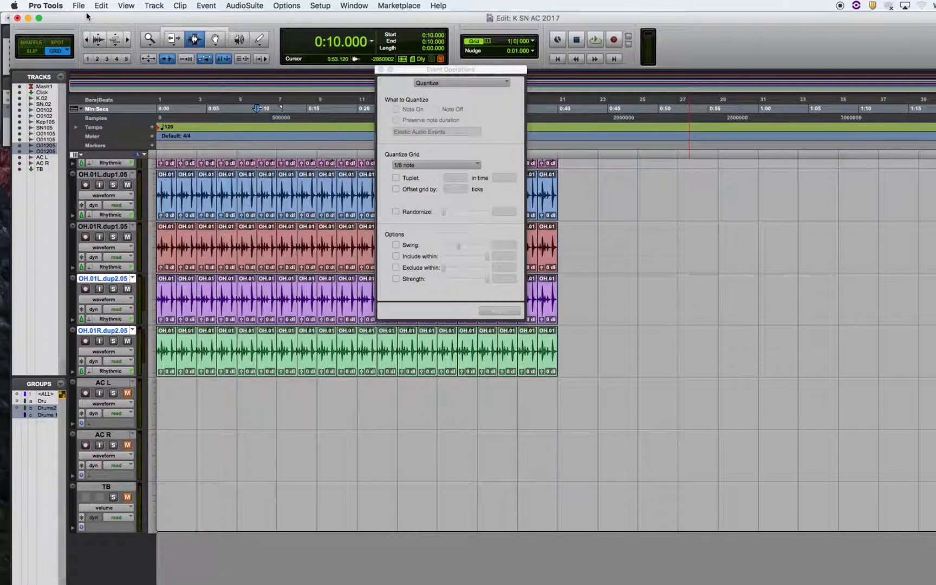
{"action": "scroll", "coordinate": [260, 243], "scroll_direction": "right", "scroll_amount": 2}
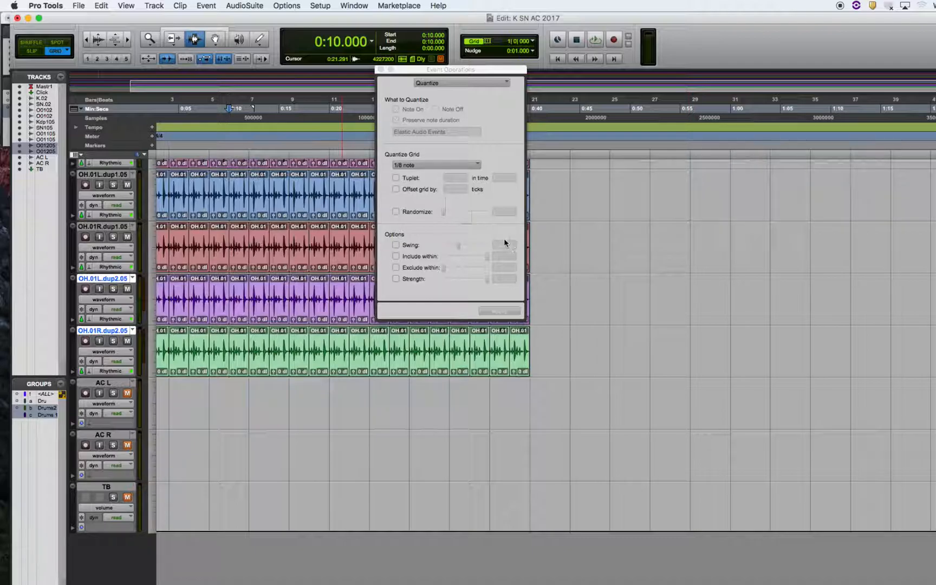
{"action": "left_click", "coordinate": [380, 69]}
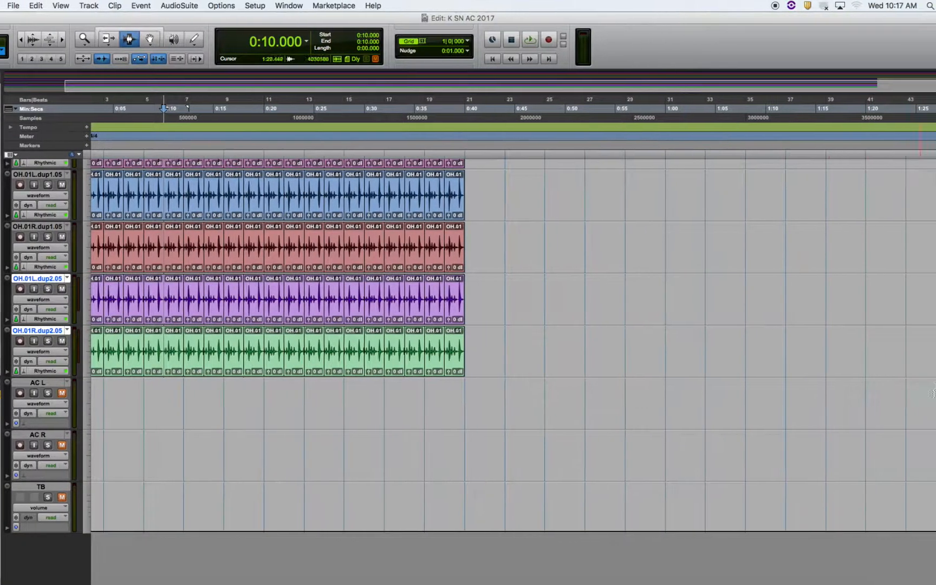
- Show the tracks from Master 1 down and resize the Edit window to span the full screen width above the Dock
{"action": "left_click_drag", "start_coordinate": [801, 23], "coordinate": [738, 26]}
{"action": "left_click_drag", "start_coordinate": [873, 365], "coordinate": [873, 184]}
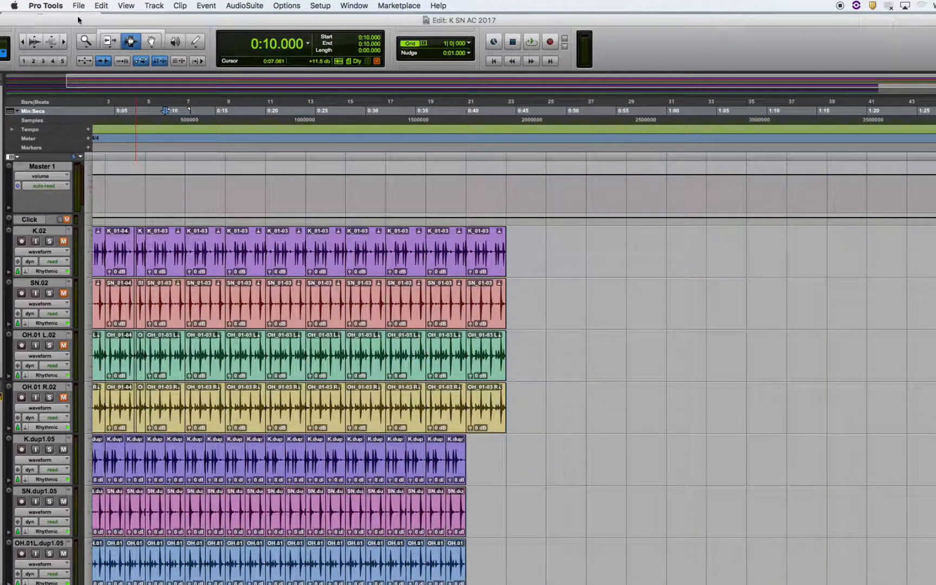
{"action": "left_click_drag", "start_coordinate": [77, 18], "coordinate": [149, 17]}
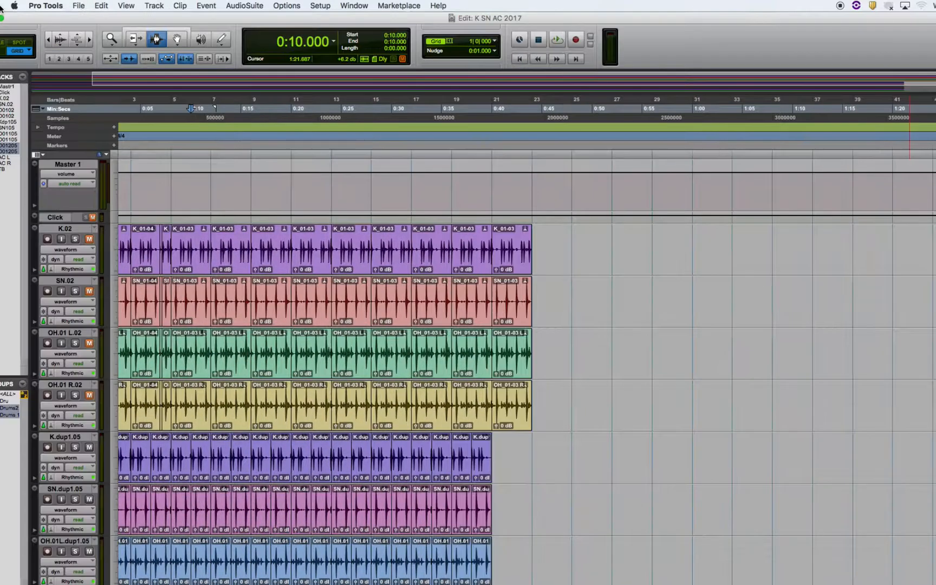
{"action": "left_click", "coordinate": [2, 21]}
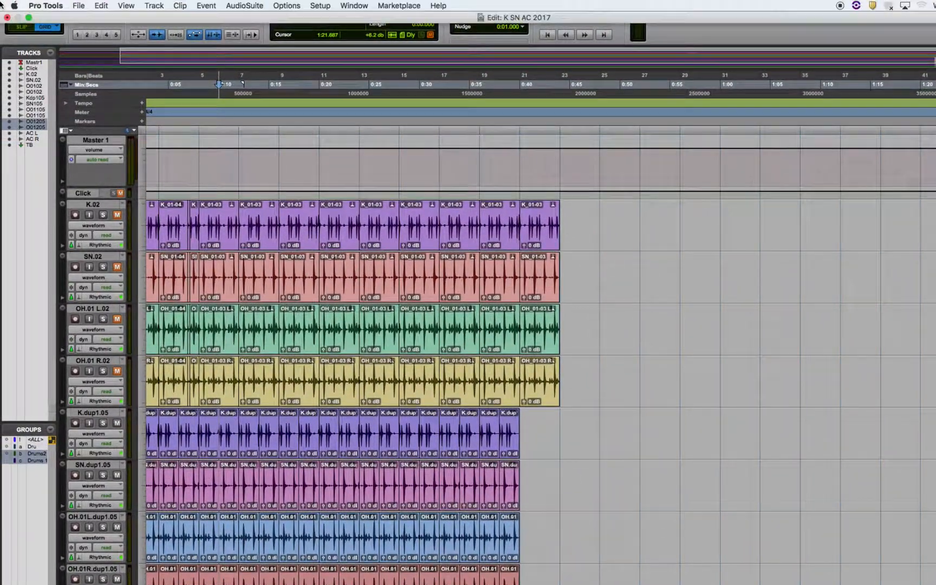
{"action": "left_click", "coordinate": [29, 18]}
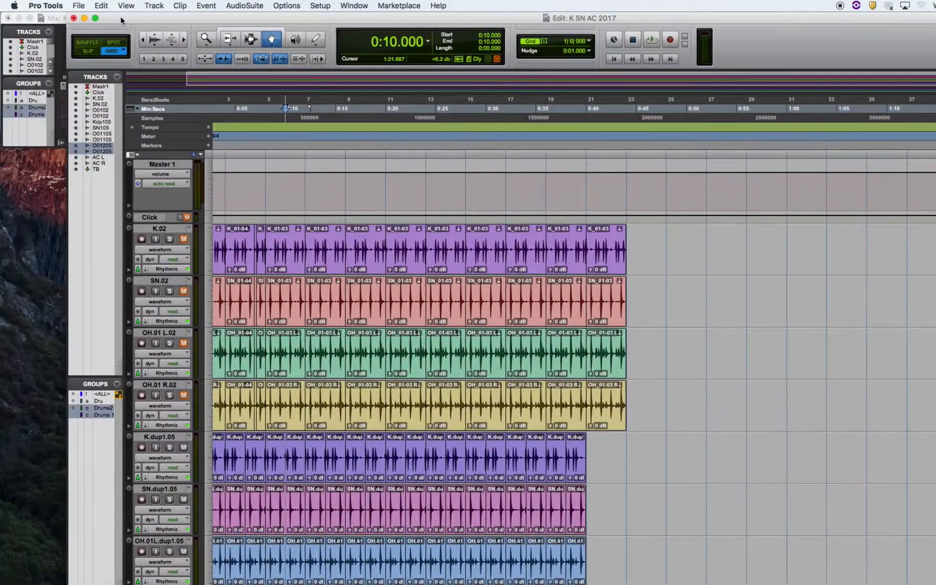
{"action": "left_click_drag", "start_coordinate": [120, 18], "coordinate": [53, 17]}
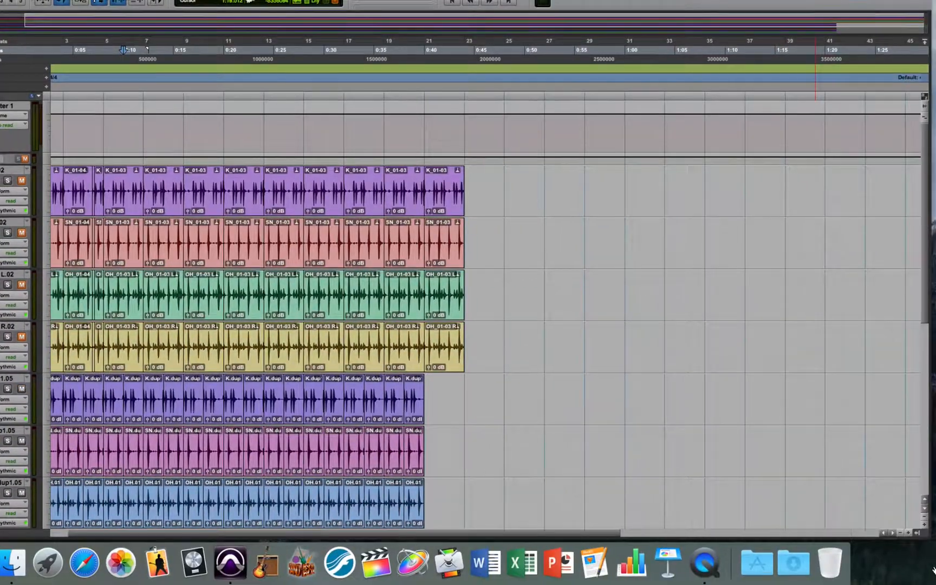
{"action": "left_click_drag", "start_coordinate": [933, 569], "coordinate": [897, 568]}
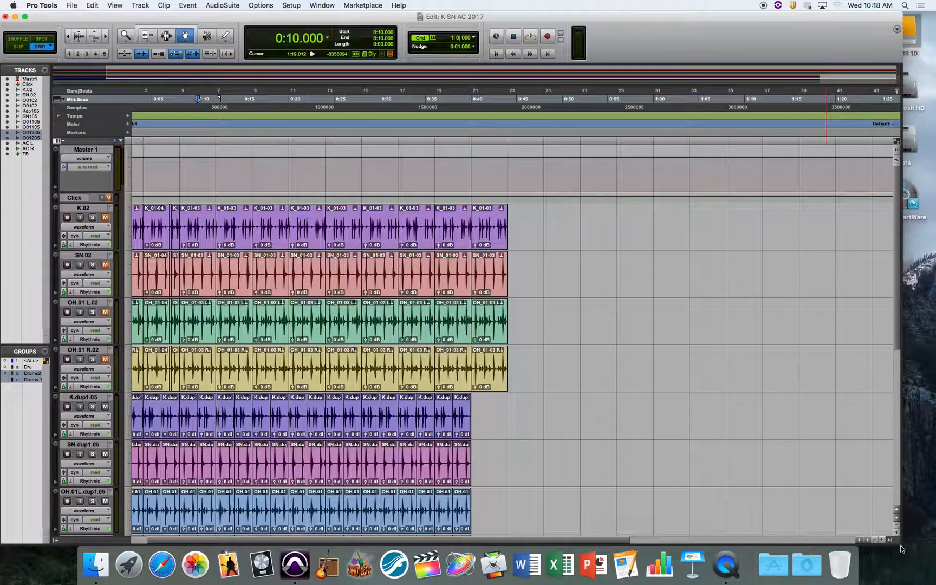
{"action": "left_click_drag", "start_coordinate": [900, 544], "coordinate": [934, 569]}
- Select the K.02 drum group's clips at bar 15 and zoom the timeline in to inspect them against the duplicate tracks
{"action": "left_click", "coordinate": [371, 264]}
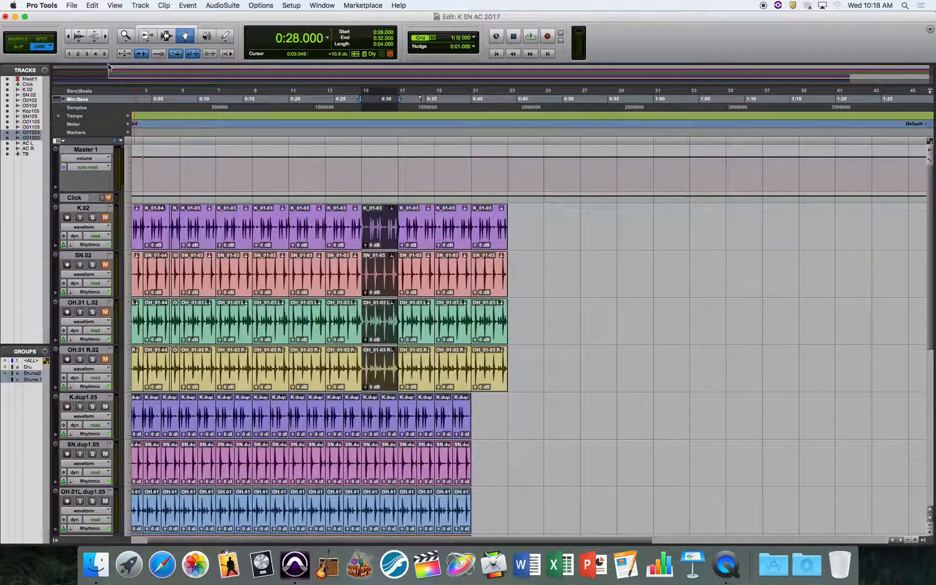
{"action": "left_click", "coordinate": [106, 37]}
{"action": "left_click", "coordinate": [106, 36]}
{"action": "left_click", "coordinate": [106, 37]}
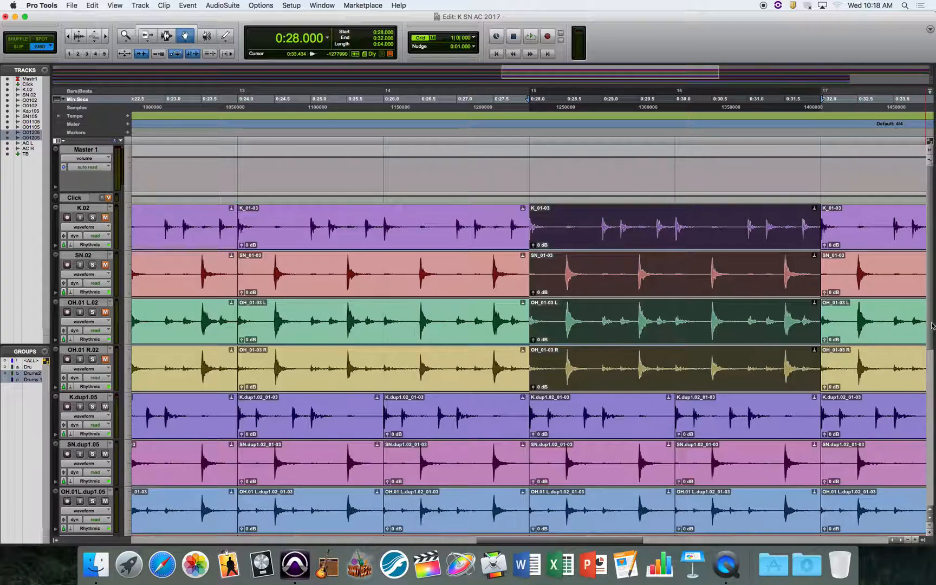
{"action": "scroll", "coordinate": [933, 339], "scroll_direction": "down", "scroll_amount": 3}
{"action": "scroll", "coordinate": [933, 340], "scroll_direction": "down", "scroll_amount": 10}
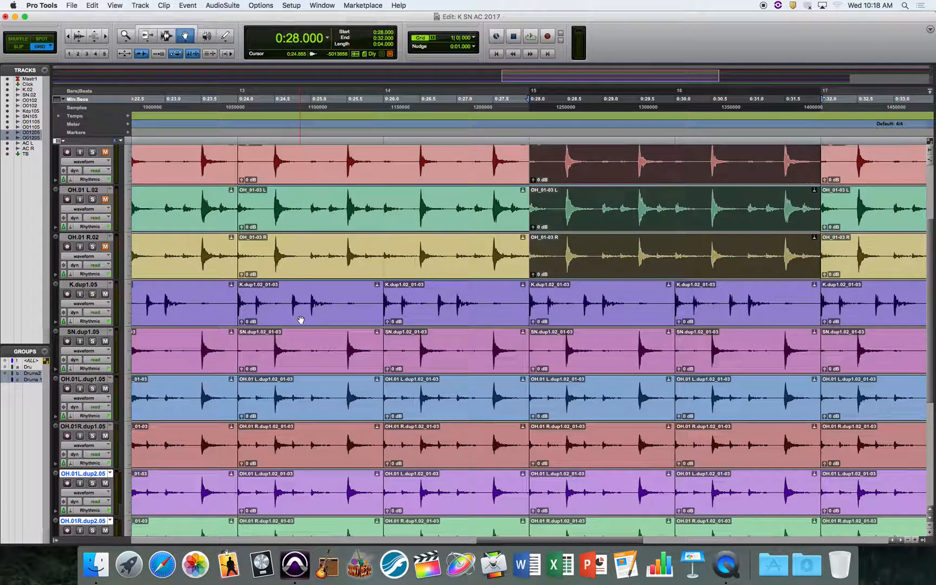
- Switch the duplicated kick track and its group to the K.dup1.02 playlist
{"action": "left_click", "coordinate": [111, 286]}
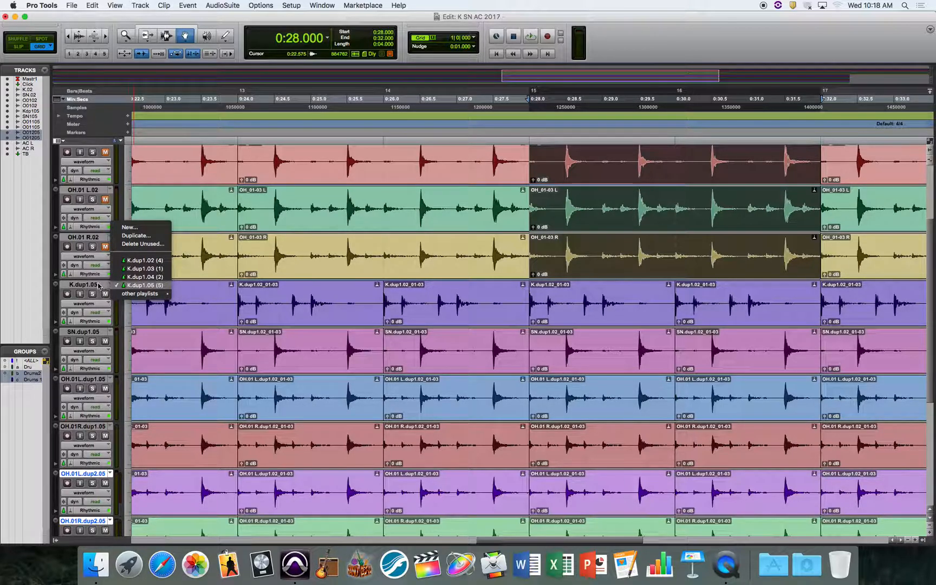
{"action": "left_click", "coordinate": [101, 286]}
{"action": "left_click", "coordinate": [96, 286]}
{"action": "left_click", "coordinate": [112, 285]}
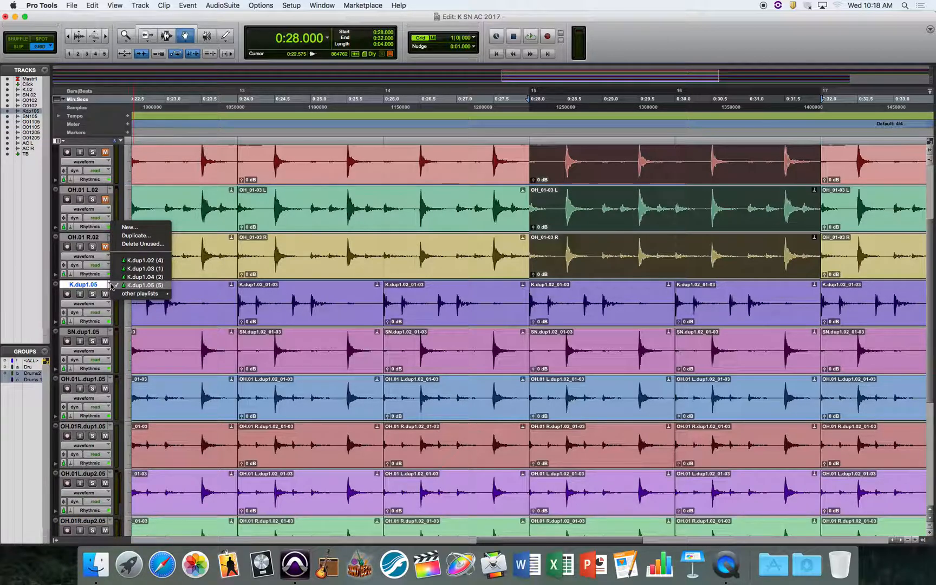
{"action": "left_click", "coordinate": [144, 261]}
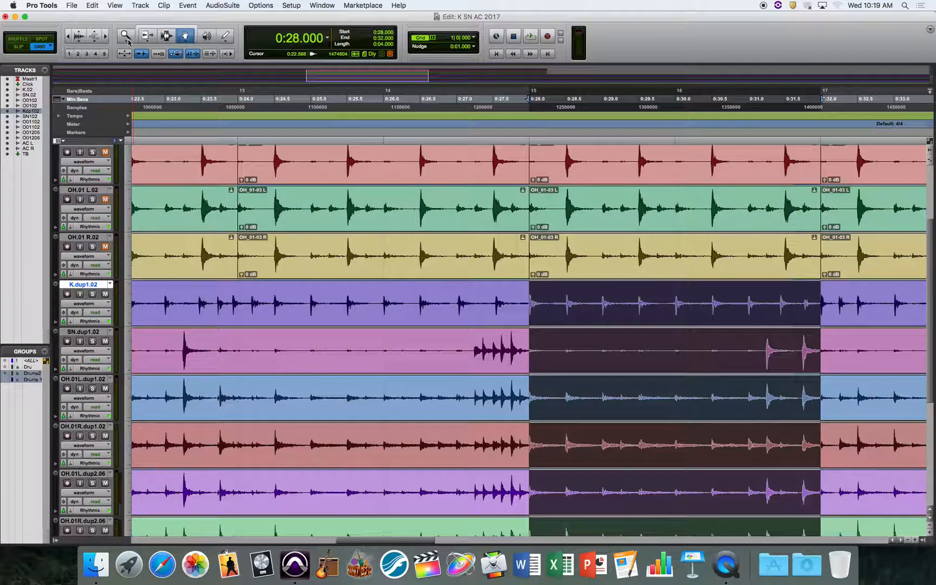
- Zoom the timeline out until the full uncut takes on the duplicated drum tracks are in view
{"action": "scroll", "coordinate": [47, 24], "scroll_direction": "down", "scroll_amount": 1}
{"action": "left_click", "coordinate": [68, 37]}
{"action": "left_click", "coordinate": [68, 36]}
{"action": "left_click", "coordinate": [68, 36]}
{"action": "left_click", "coordinate": [68, 36]}
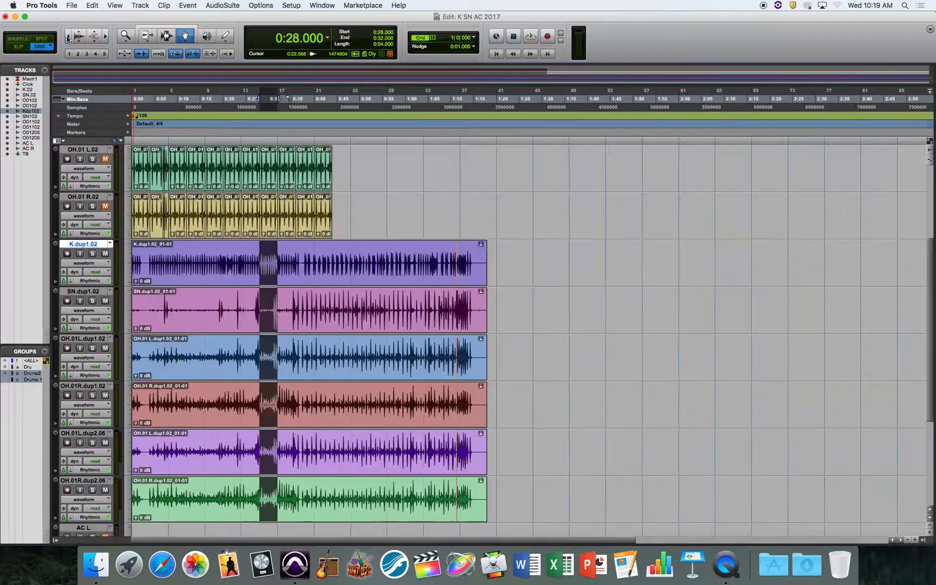
- Zoom the timeline in around 0:36 and select 0:38 to 0:40 across the duplicated drum tracks
{"action": "left_click", "coordinate": [166, 36]}
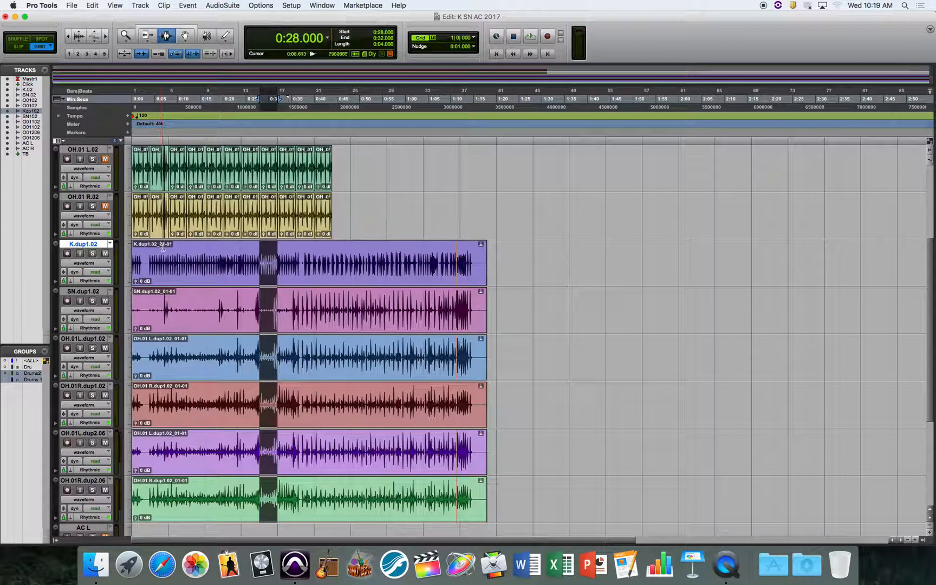
{"action": "left_click", "coordinate": [298, 311]}
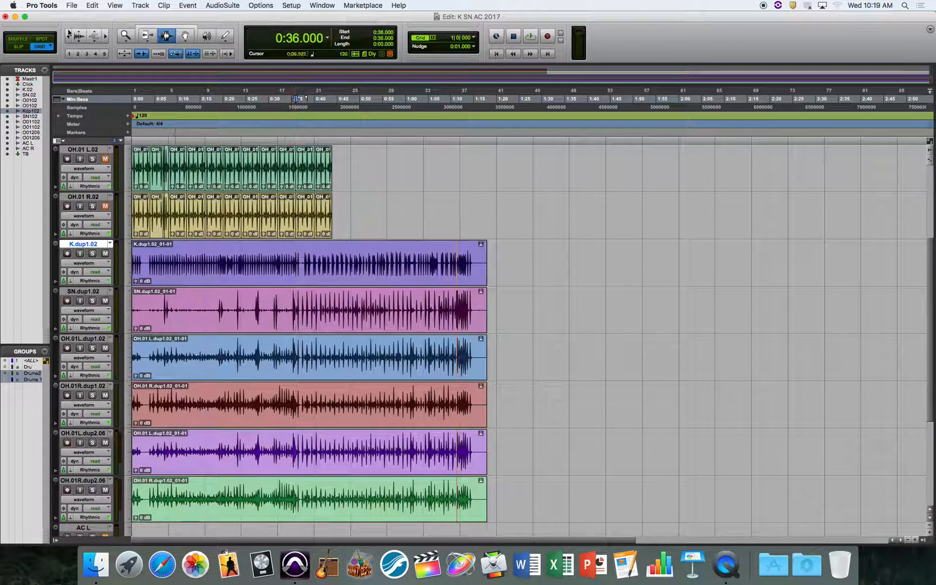
{"action": "left_click", "coordinate": [107, 37]}
{"action": "left_click", "coordinate": [108, 37]}
{"action": "left_click", "coordinate": [107, 36]}
{"action": "left_click", "coordinate": [107, 37]}
{"action": "left_click", "coordinate": [108, 37]}
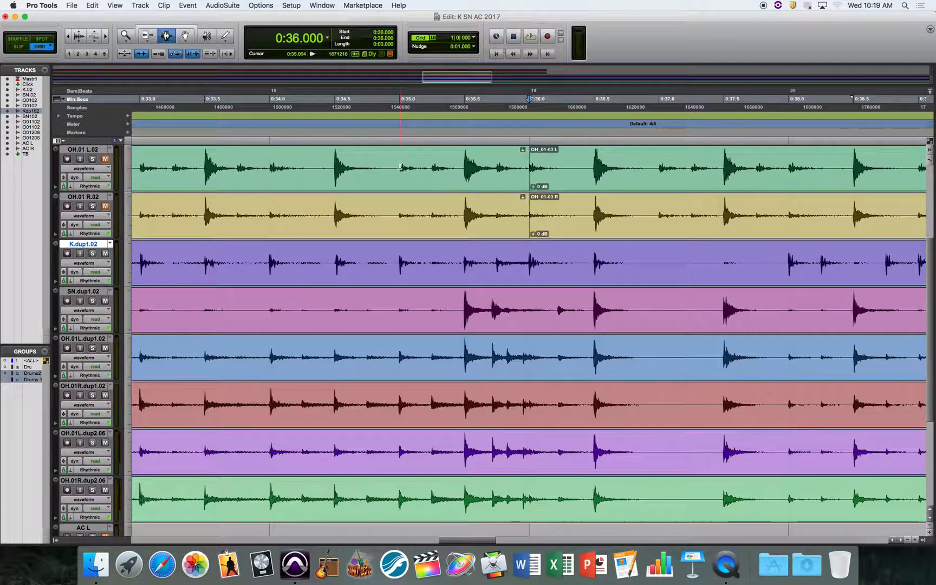
{"action": "left_click_drag", "start_coordinate": [794, 265], "coordinate": [704, 313]}
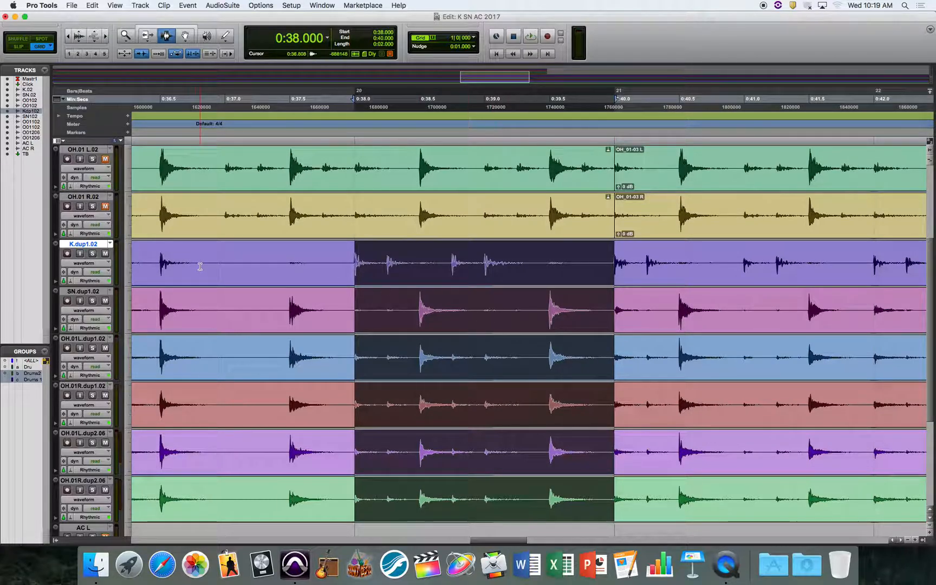
- Solo the duplicated drum group and play back the selected two seconds
{"action": "left_click", "coordinate": [93, 254]}
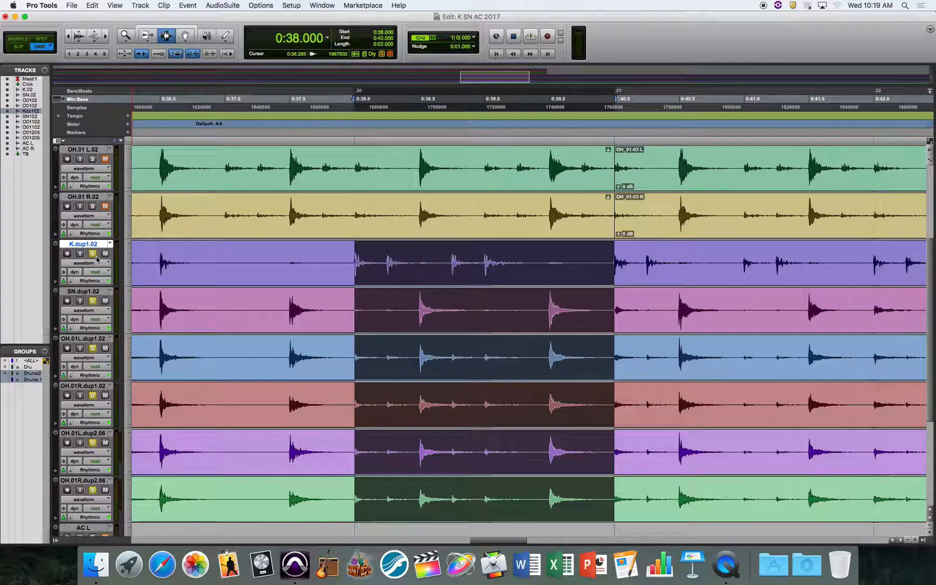
{"action": "key", "text": "space"}
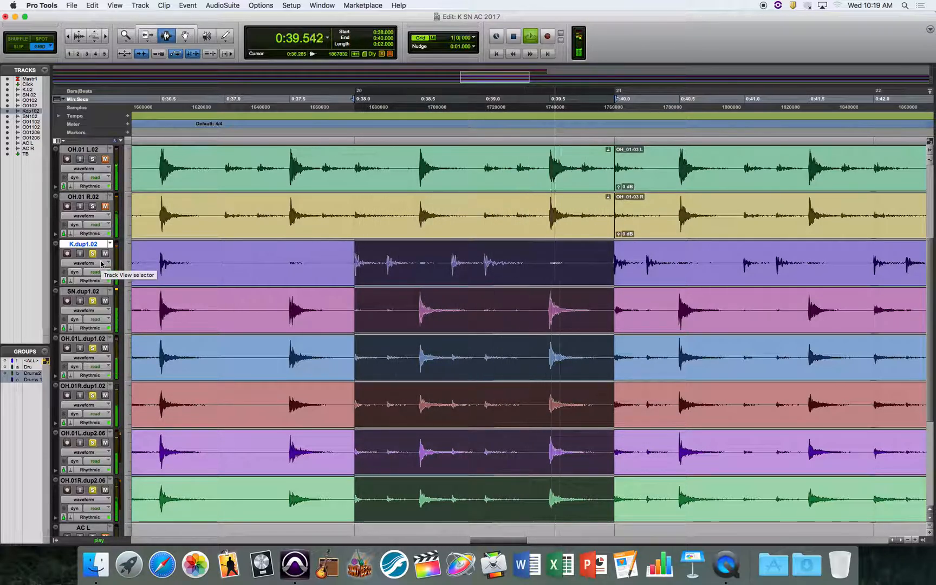
{"action": "key", "text": "space"}
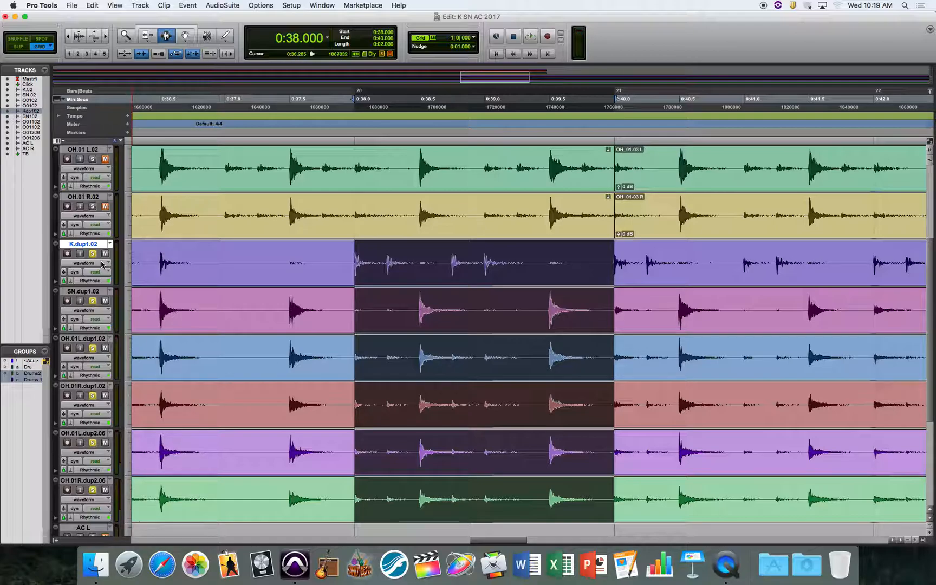
- Set the main time display to Bars|Beats and select bar 20 on the duplicated drum tracks
{"action": "left_click", "coordinate": [327, 38]}
{"action": "left_click", "coordinate": [352, 29]}
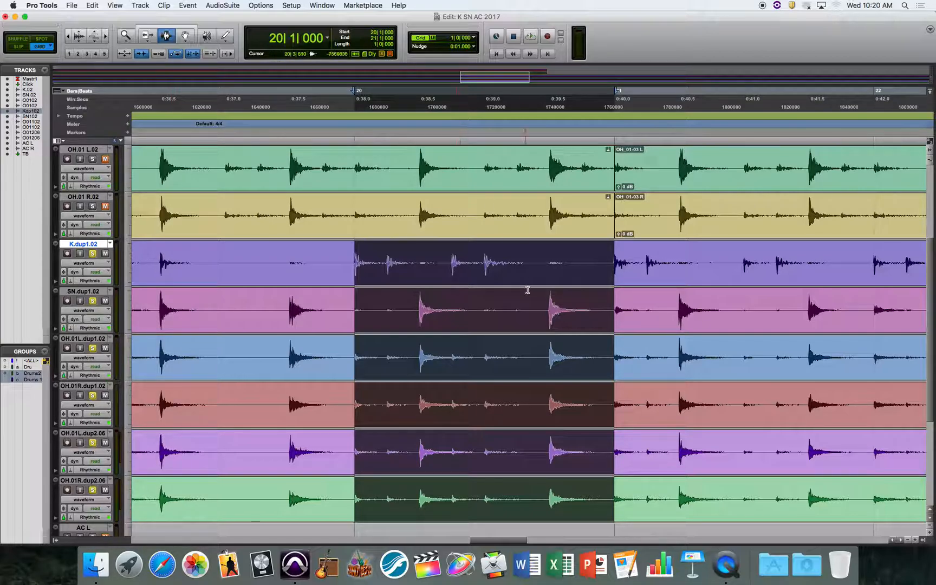
{"action": "triple_click", "coordinate": [357, 265]}
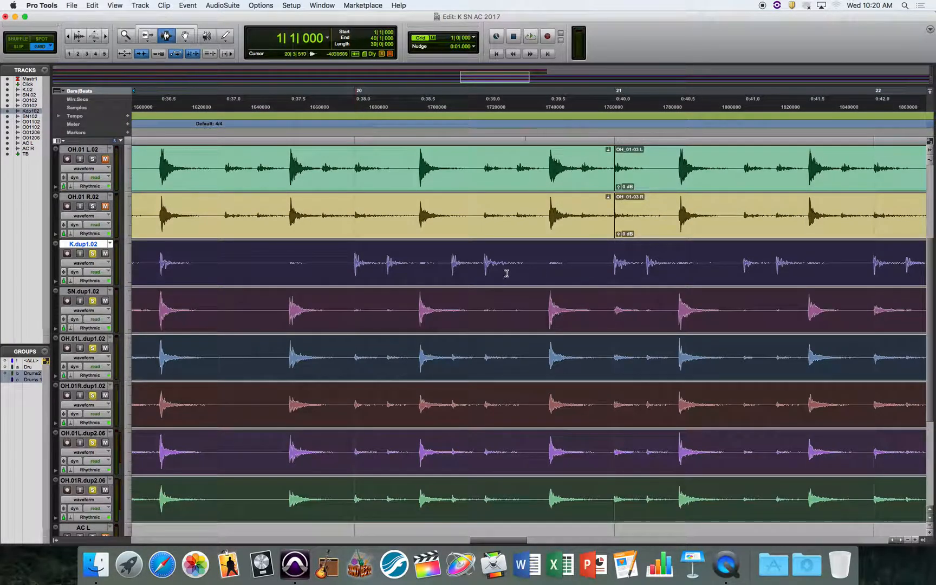
{"action": "double_click", "coordinate": [531, 269]}
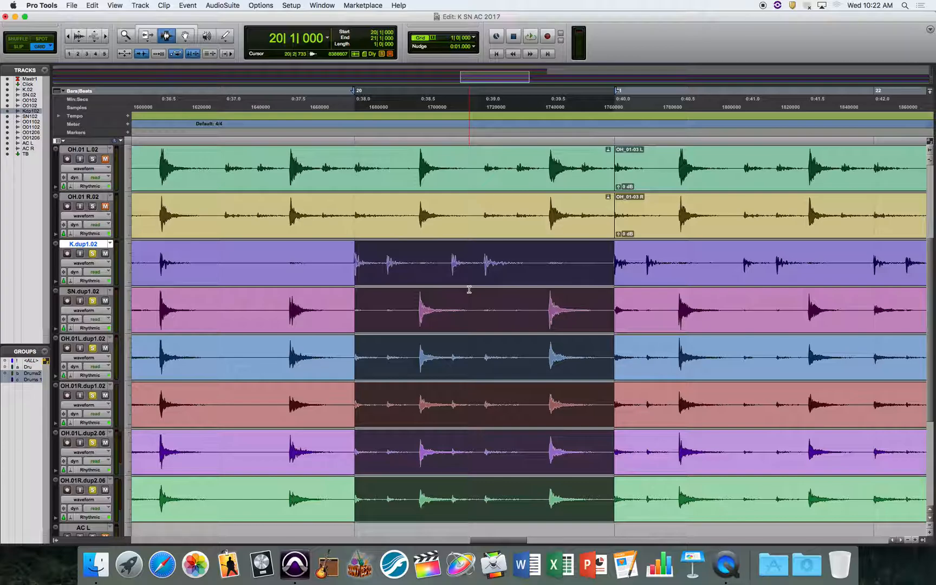
- Create a new empty playlist for the duplicated drum group and return to the start of the session
{"action": "left_click", "coordinate": [111, 244]}
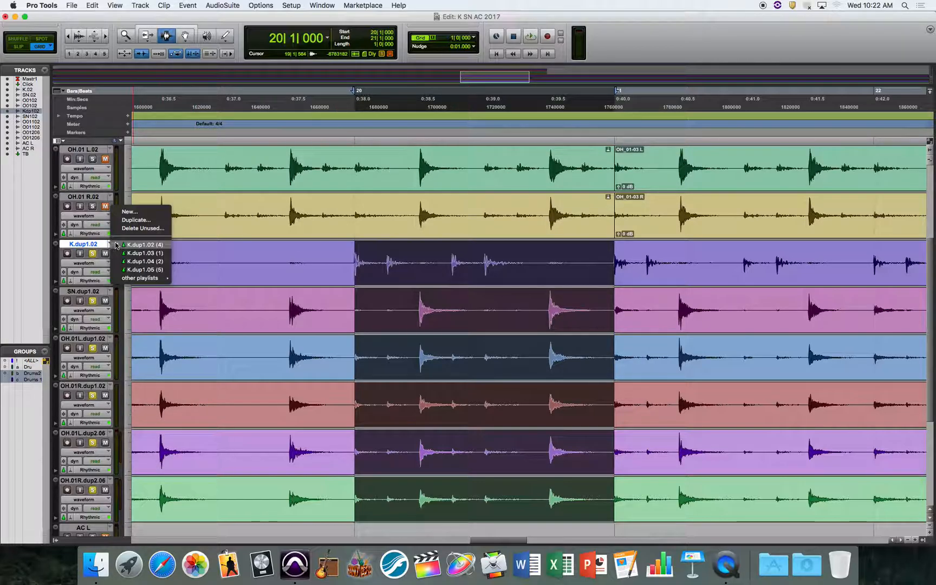
{"action": "left_click", "coordinate": [130, 212]}
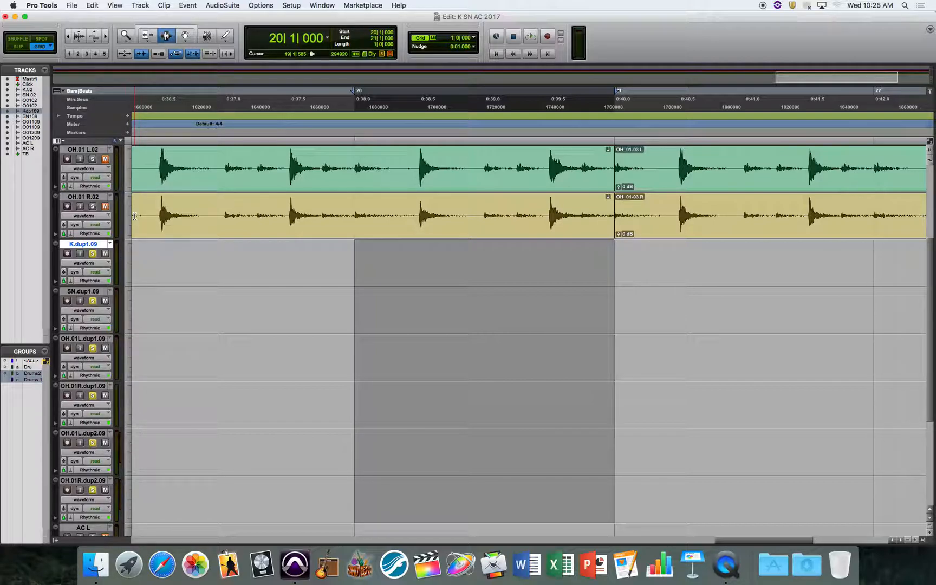
{"action": "key", "text": "Return"}
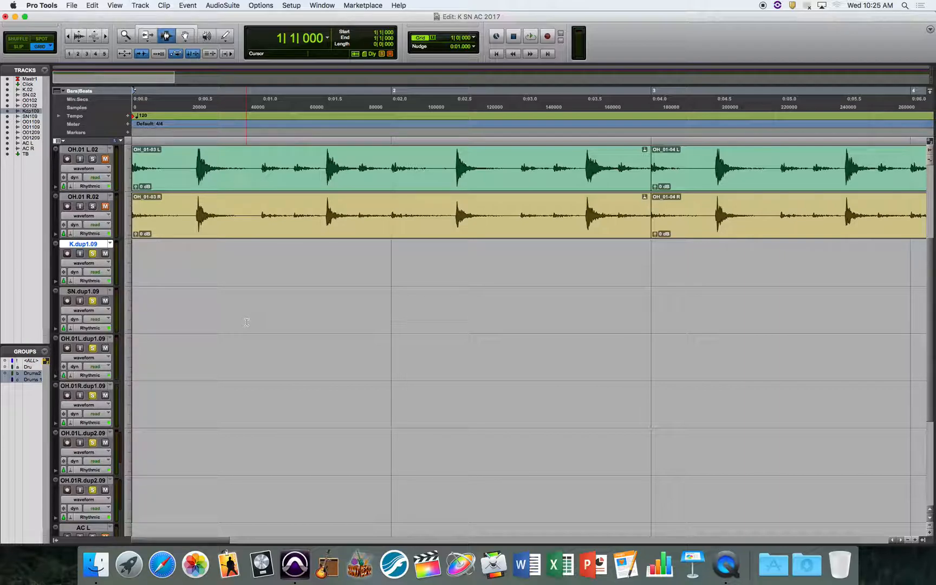
- Copy the audio from bar 20 to bar 21 of the K.dup1.02 playlist into bar 1 of the empty K.dup1.09 playlist
{"action": "left_click", "coordinate": [110, 244]}
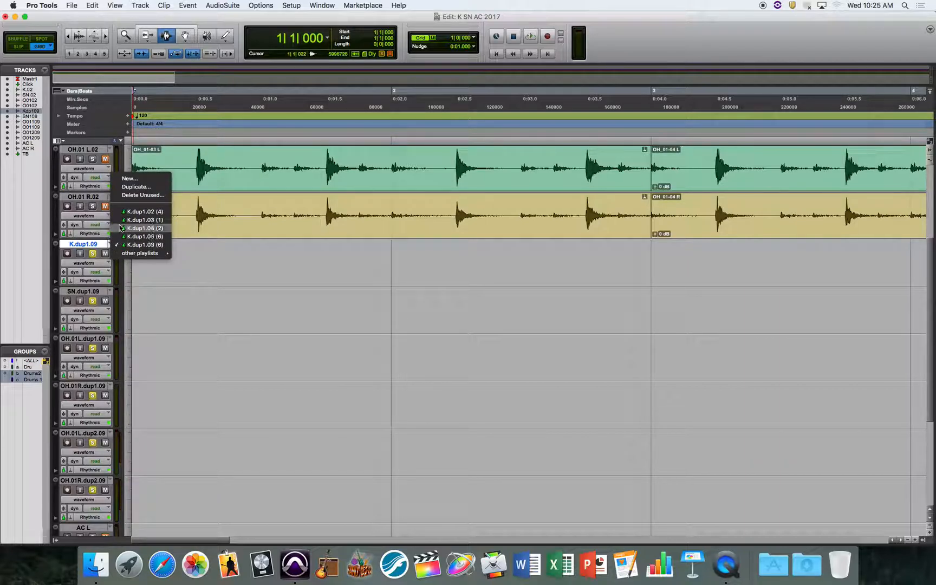
{"action": "left_click", "coordinate": [142, 212]}
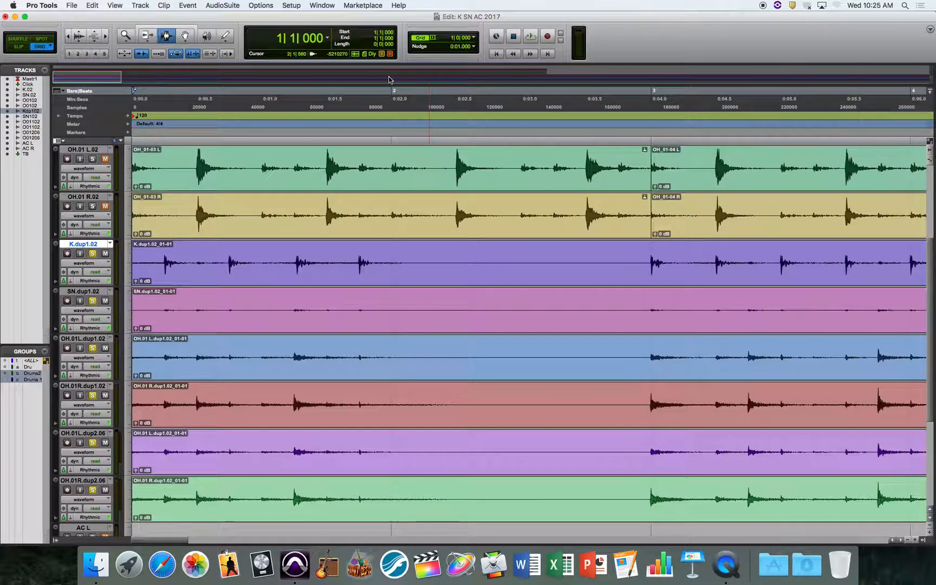
{"action": "left_click", "coordinate": [374, 33]}
{"action": "key", "text": "Return"}
{"action": "left_click", "coordinate": [375, 38]}
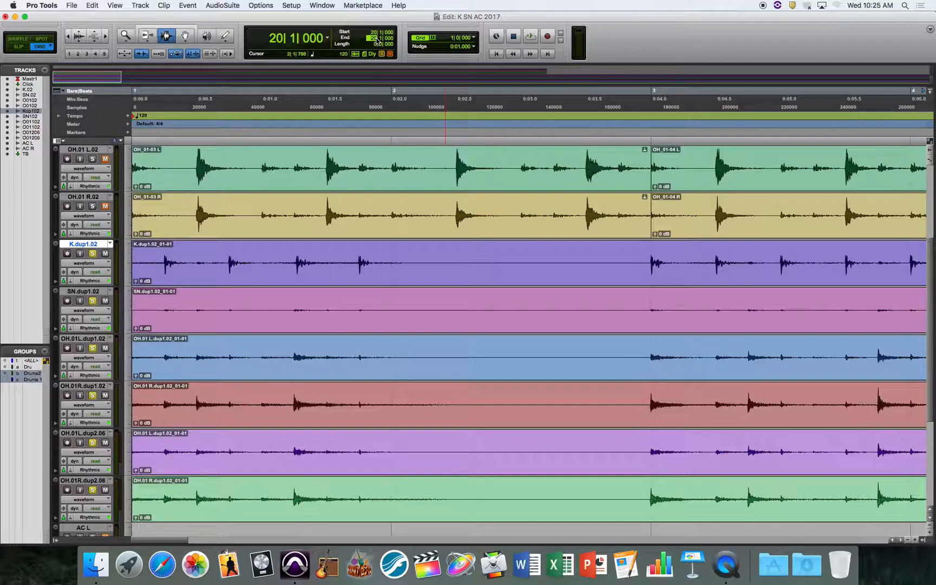
{"action": "type", "text": "21"}
{"action": "key", "text": "Return"}
{"action": "left_click", "coordinate": [110, 244]}
{"action": "left_click", "coordinate": [124, 278]}
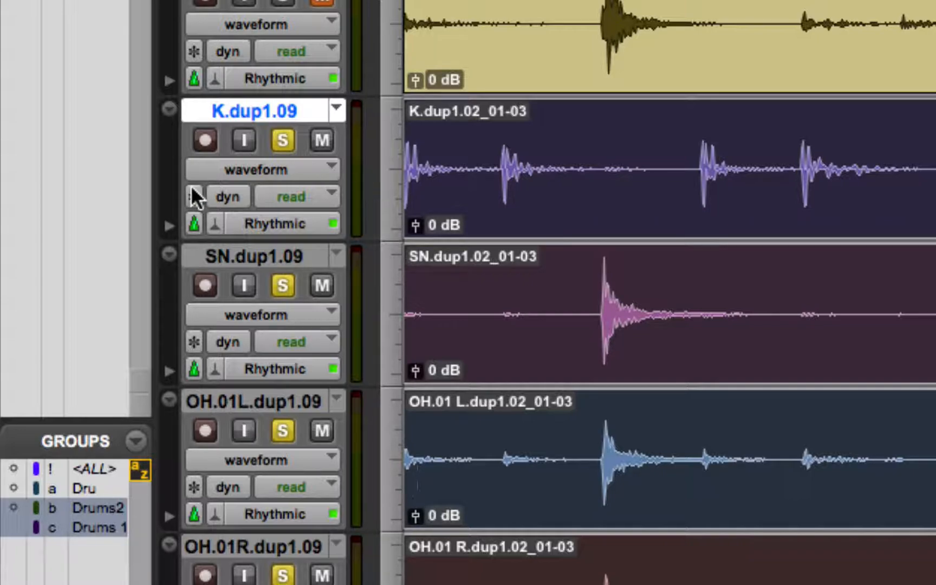
- Try the Samples timebase on the duplicated drum group and set it back to Ticks
{"action": "left_click", "coordinate": [197, 226]}
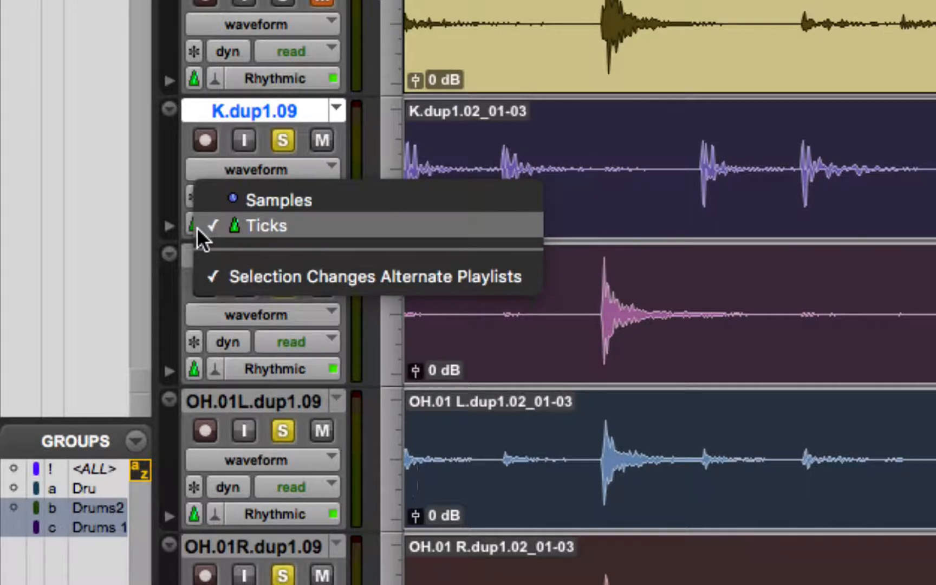
{"action": "left_click", "coordinate": [230, 211]}
{"action": "left_click", "coordinate": [191, 219]}
{"action": "left_click", "coordinate": [214, 203]}
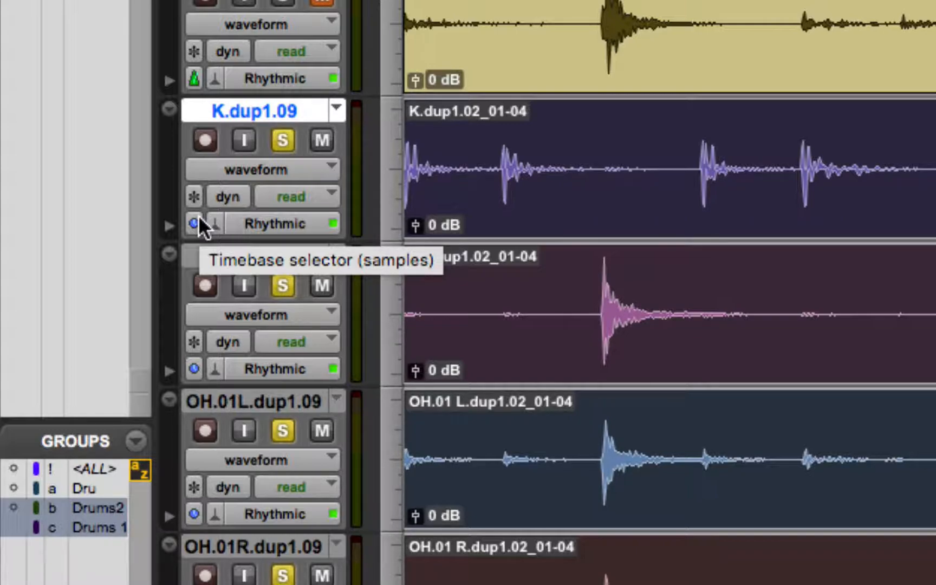
{"action": "left_click", "coordinate": [196, 219]}
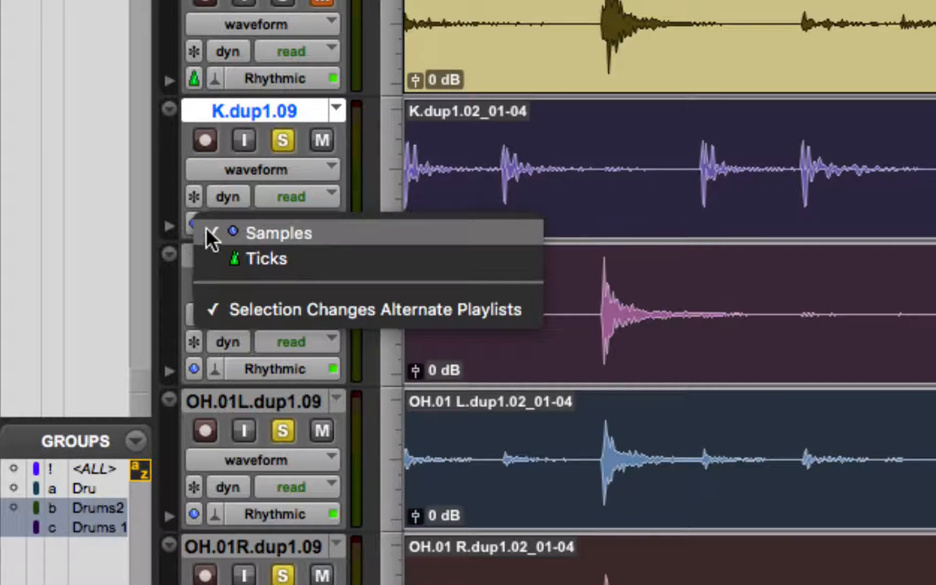
{"action": "left_click", "coordinate": [234, 252]}
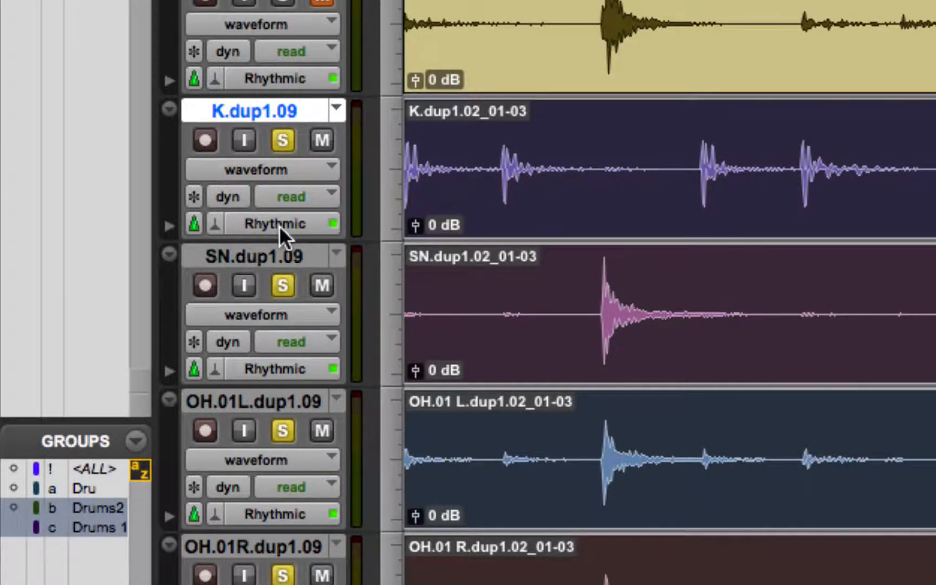
- Review the kick track's Elastic Audio algorithms and processing modes, keeping Rhythmic with Real-Time Processing
{"action": "left_click", "coordinate": [304, 223]}
{"action": "left_click", "coordinate": [223, 223]}
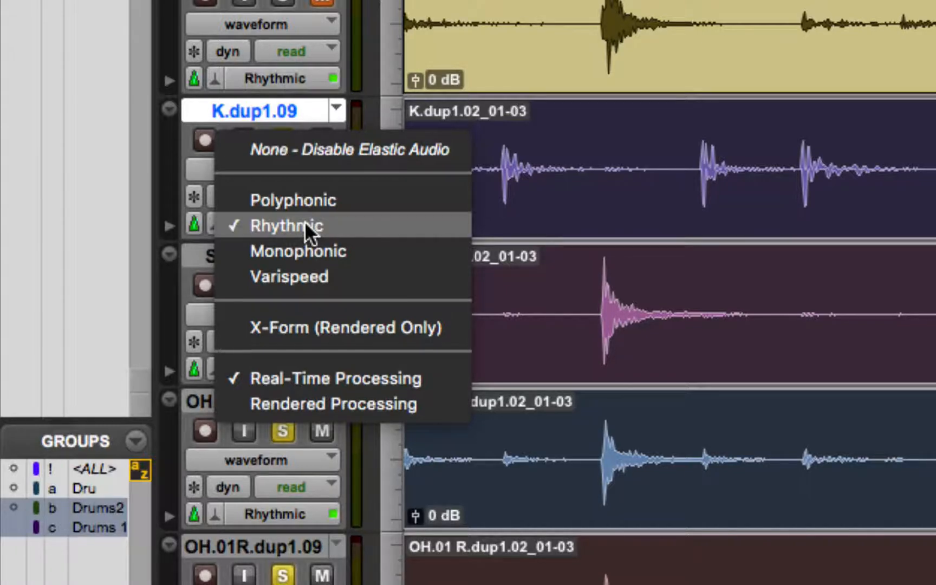
{"action": "left_click", "coordinate": [198, 244]}
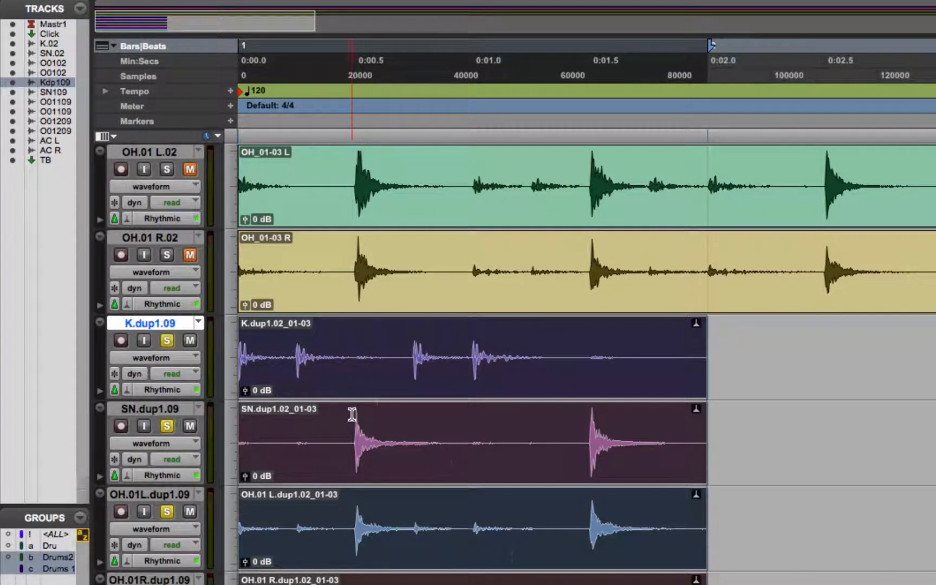
- Play the pasted drum bar and set the grid value to 1/16 note
{"action": "key", "text": "space"}
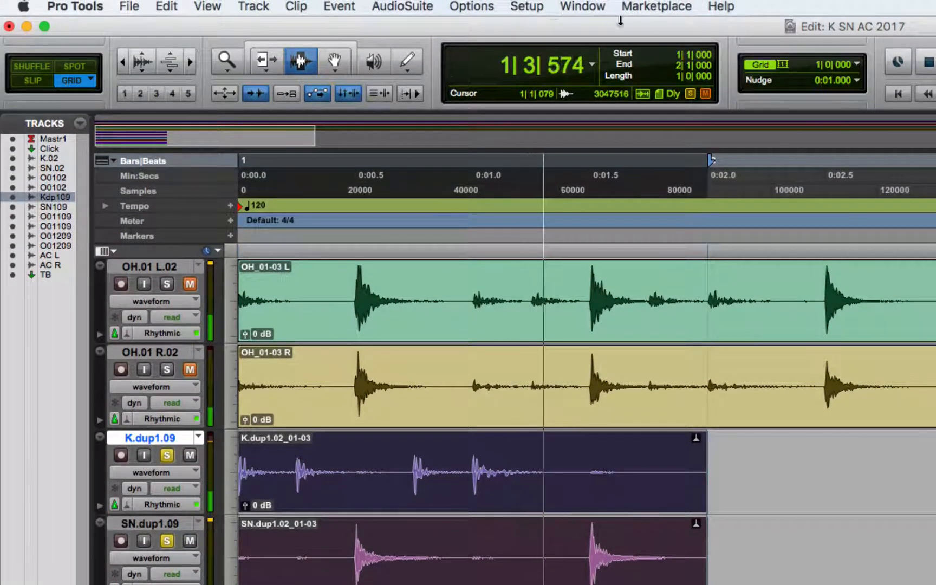
{"action": "left_click", "coordinate": [825, 63]}
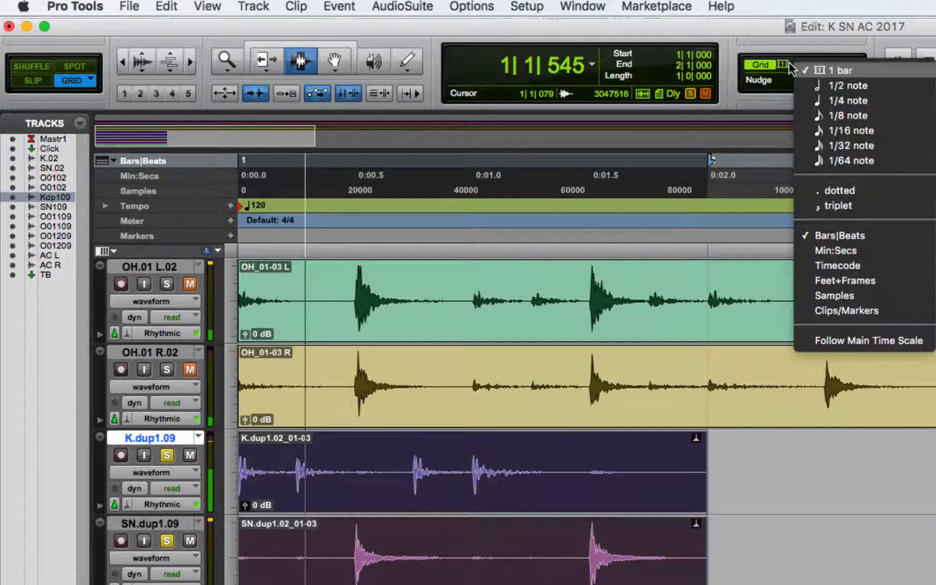
{"action": "left_click", "coordinate": [857, 127]}
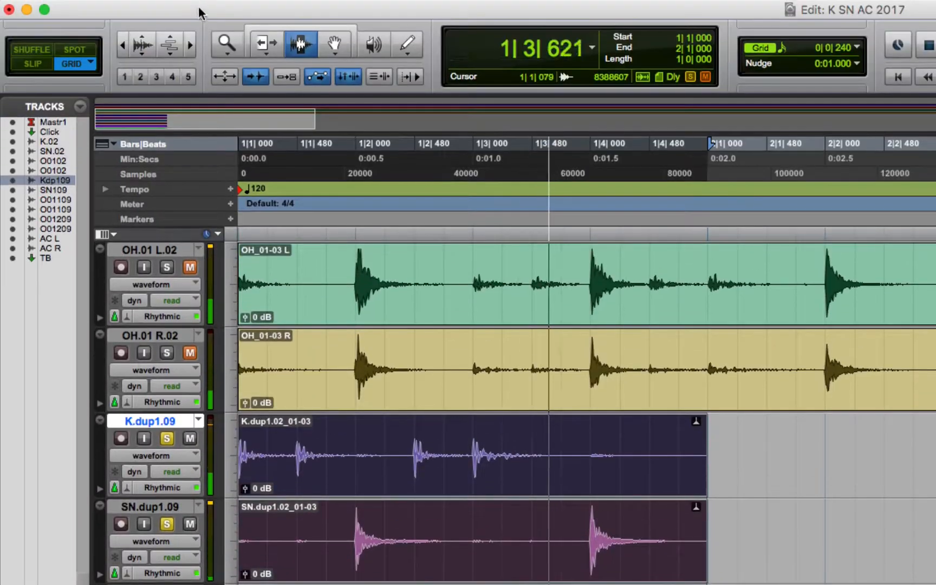
- Zoom in on the pasted bar, examine its hits against the 1/16-note grid lines, and stop playback
{"action": "left_click", "coordinate": [189, 47]}
{"action": "left_click", "coordinate": [189, 43]}
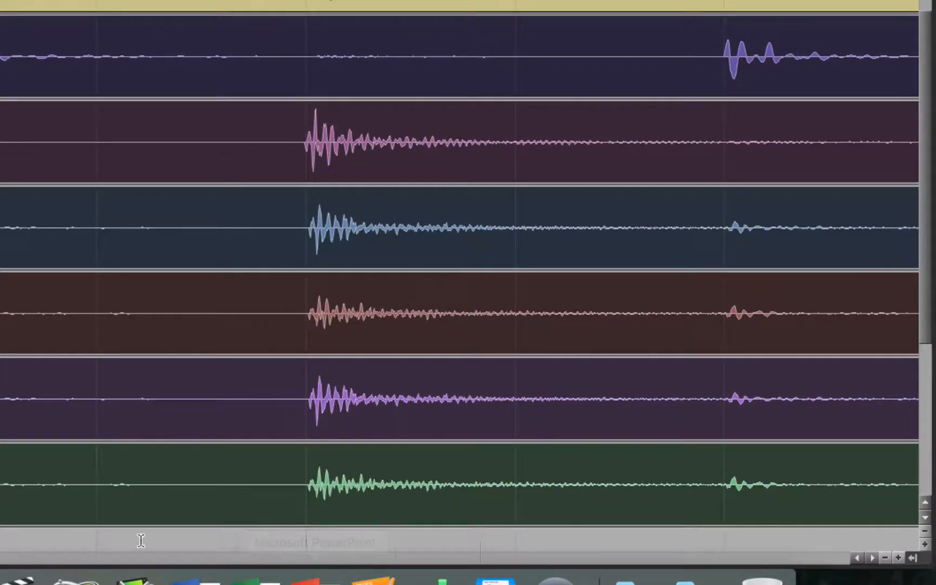
{"action": "key", "text": "space"}
{"action": "left_click", "coordinate": [85, 558]}
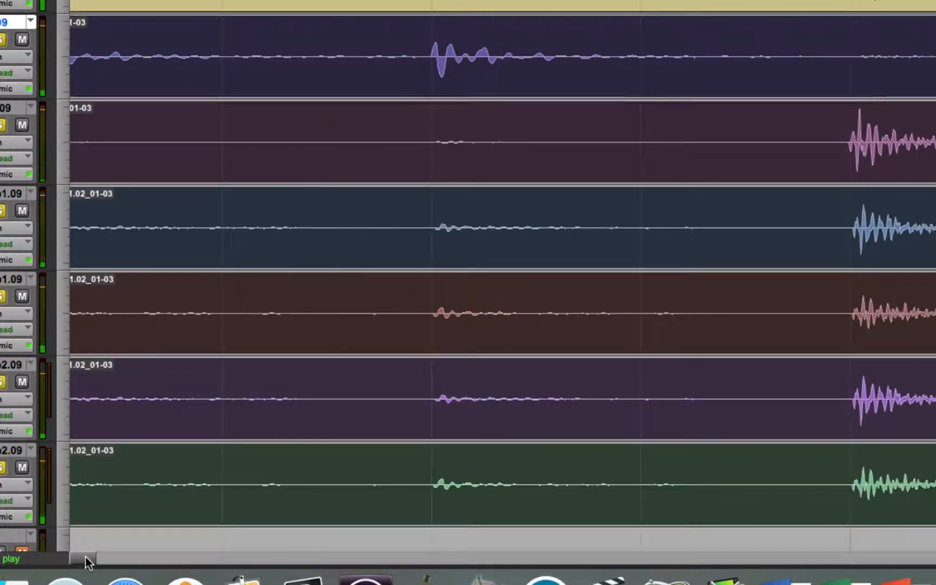
{"action": "key", "text": "space"}
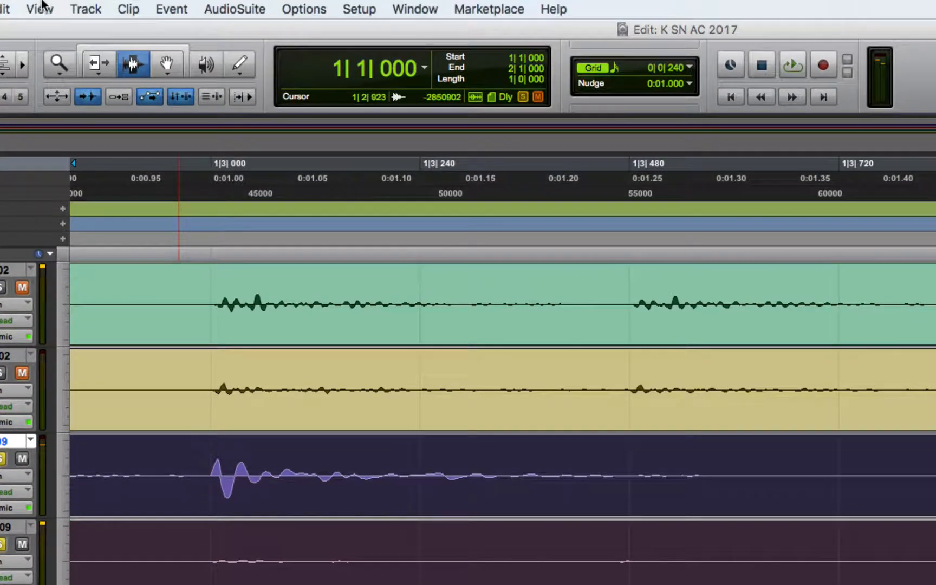
- Open the Quantize event operation for the selected drum bar
{"action": "left_click", "coordinate": [171, 9]}
{"action": "mouse_move", "coordinate": [320, 65]}
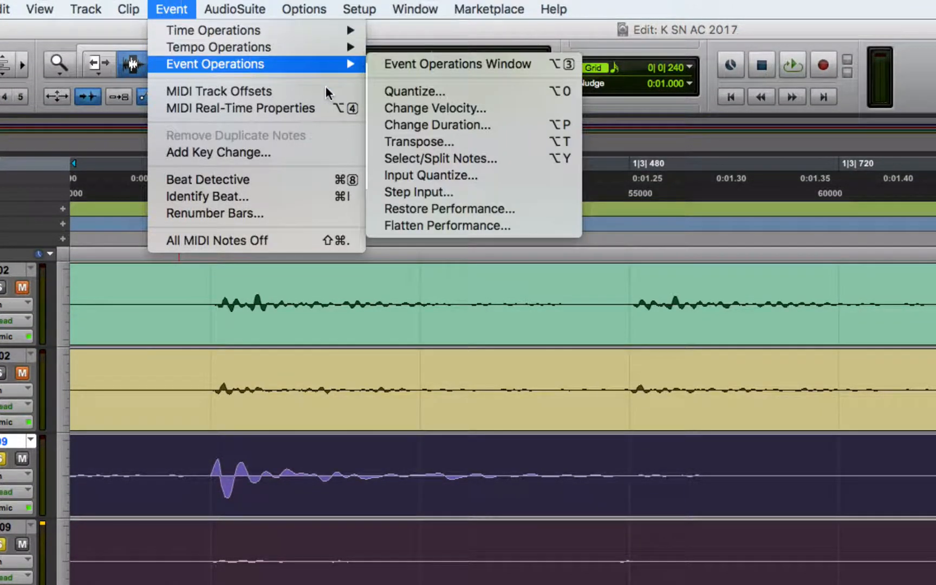
{"action": "left_click", "coordinate": [391, 90]}
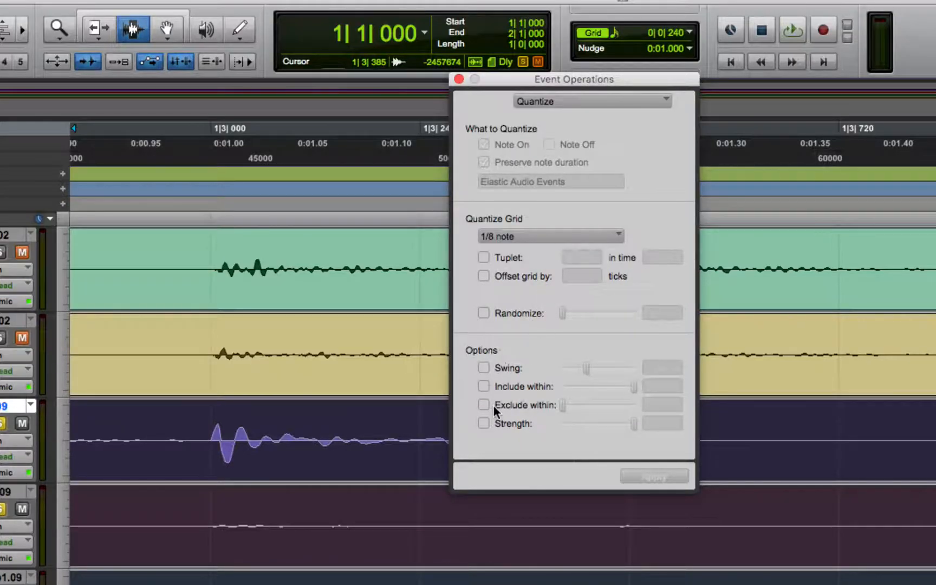
- Set the quantize grid to 1/8 note and apply it to the selected drum bar's Elastic Audio events
{"action": "left_click", "coordinate": [515, 237]}
{"action": "left_click", "coordinate": [512, 236]}
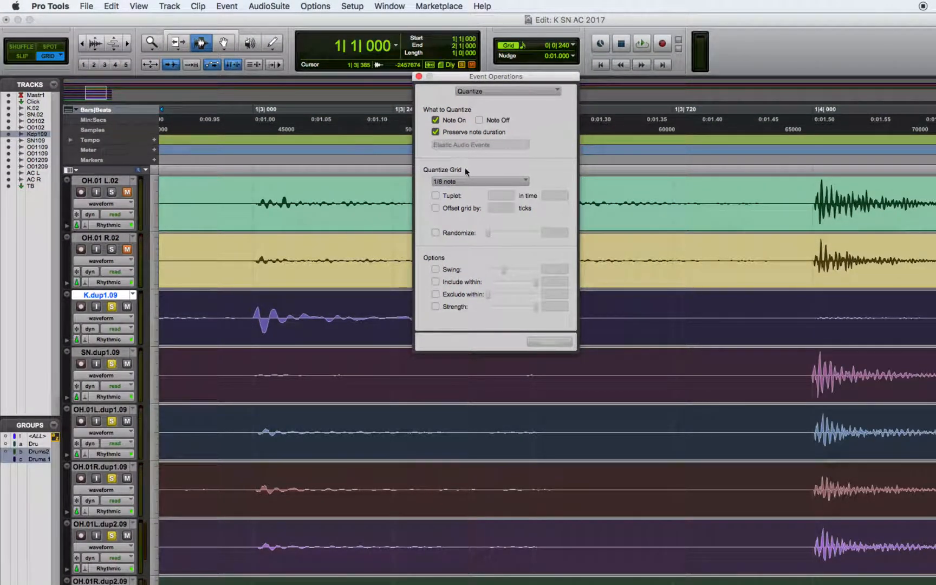
{"action": "left_click", "coordinate": [465, 181]}
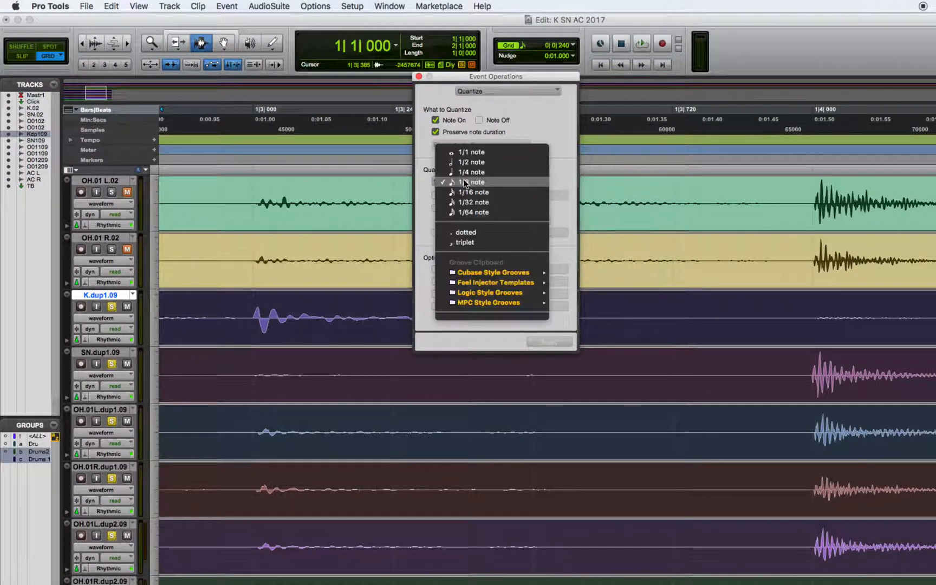
{"action": "left_click", "coordinate": [462, 187]}
{"action": "left_click", "coordinate": [464, 186]}
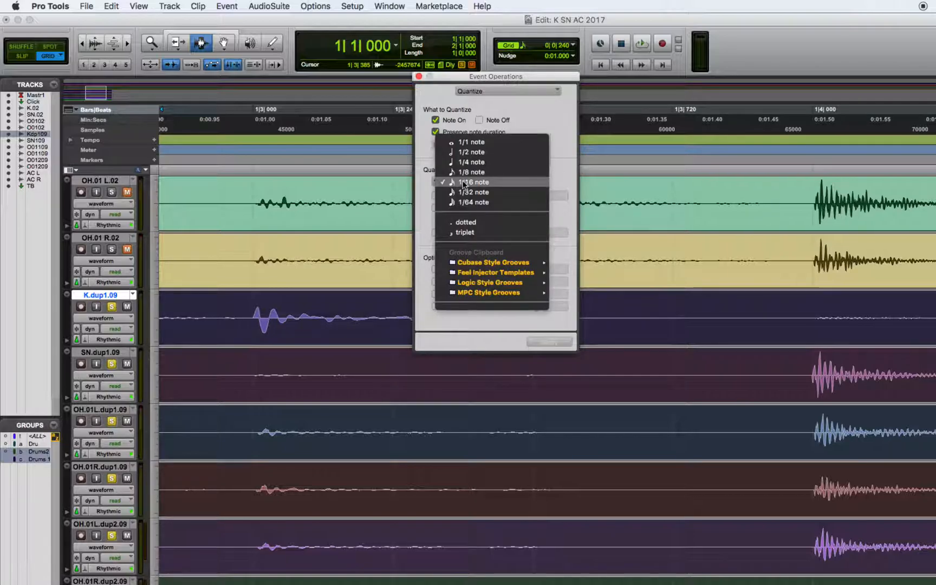
{"action": "left_click", "coordinate": [464, 162]}
{"action": "left_click", "coordinate": [464, 182]}
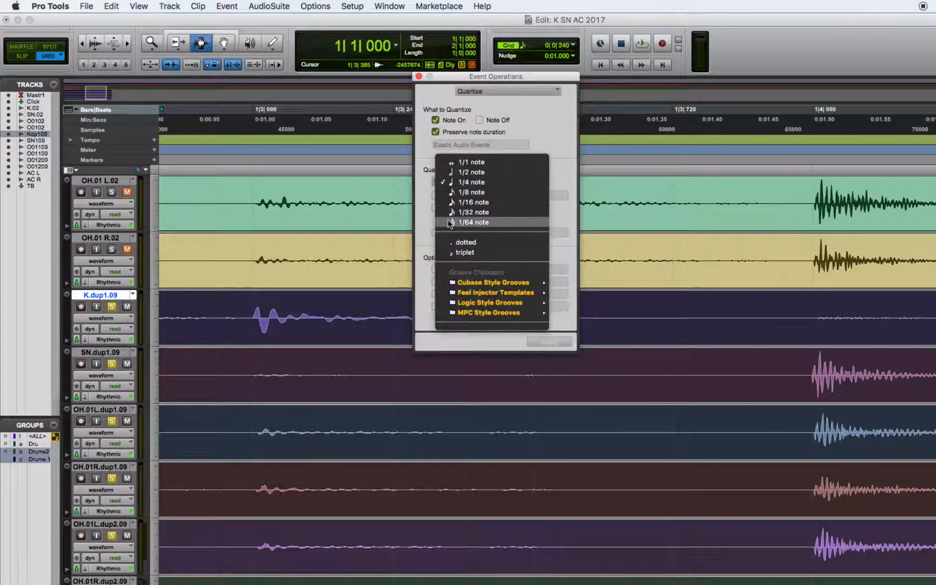
{"action": "left_click", "coordinate": [465, 192]}
{"action": "double_click", "coordinate": [363, 402]}
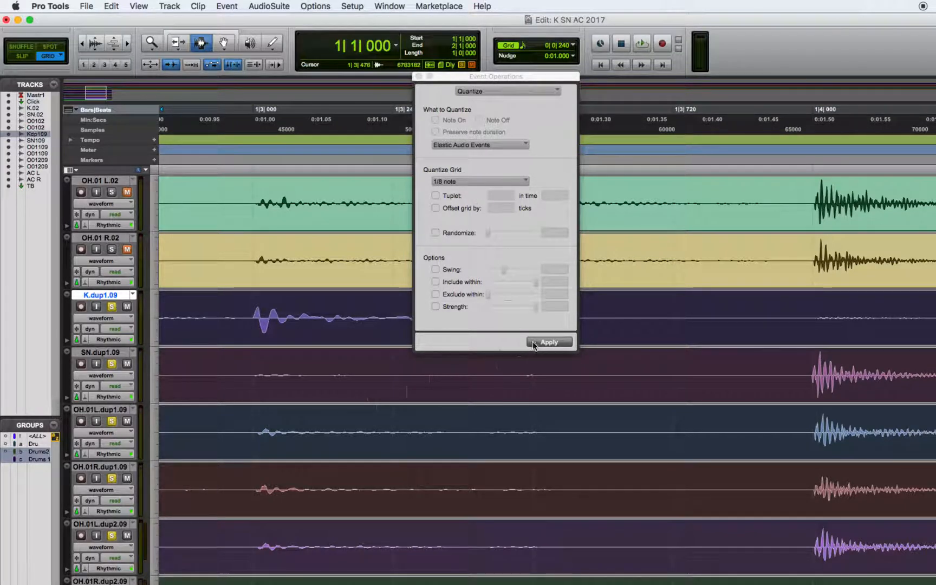
{"action": "left_click", "coordinate": [537, 345]}
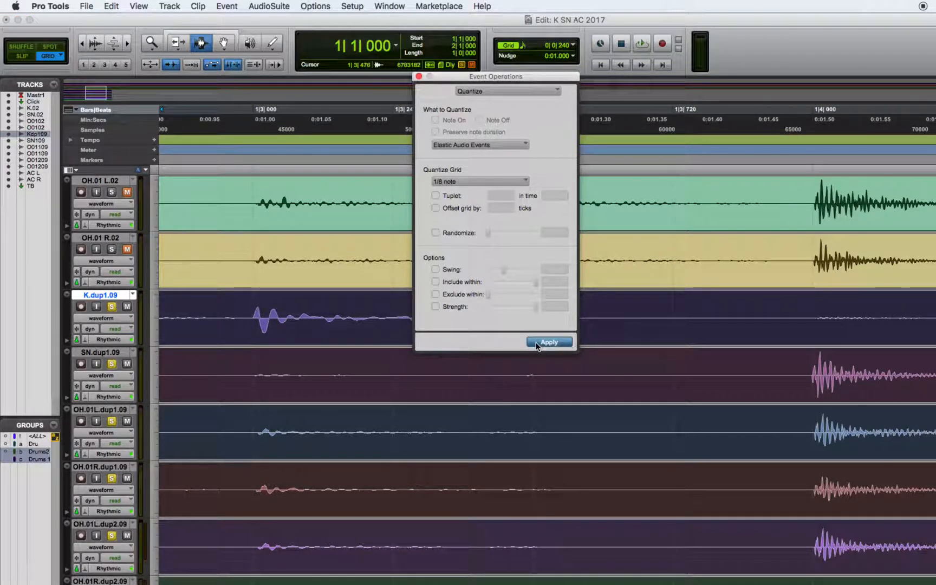
- Close the Event Operations window and duplicate the quantized drum bar repeatedly along the timeline
{"action": "left_click", "coordinate": [83, 46]}
{"action": "left_click", "coordinate": [83, 46]}
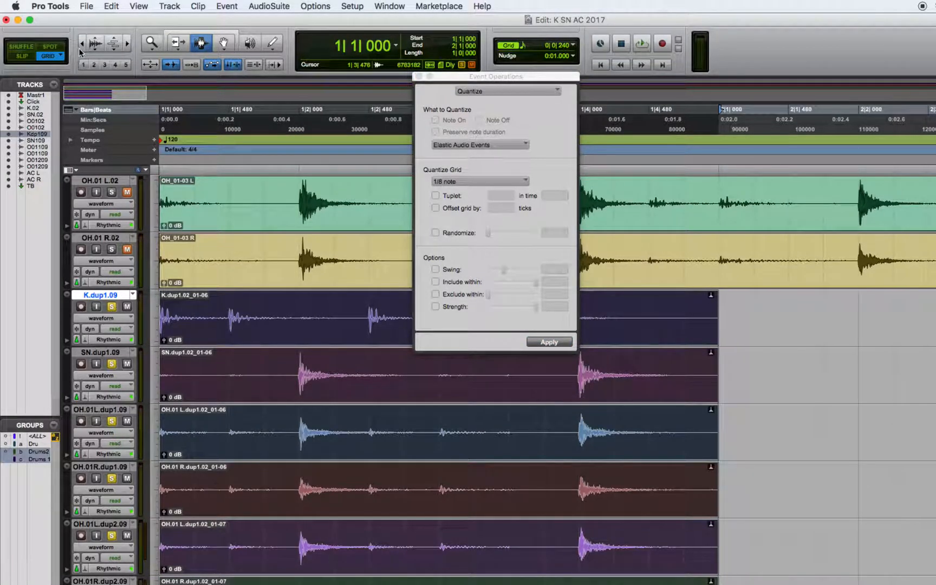
{"action": "left_click", "coordinate": [419, 77]}
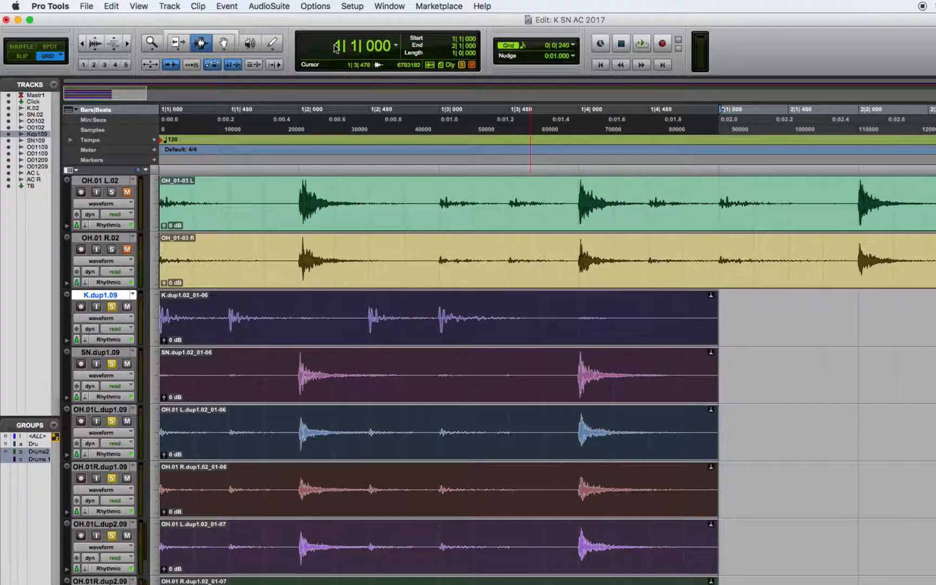
{"action": "left_click", "coordinate": [81, 45]}
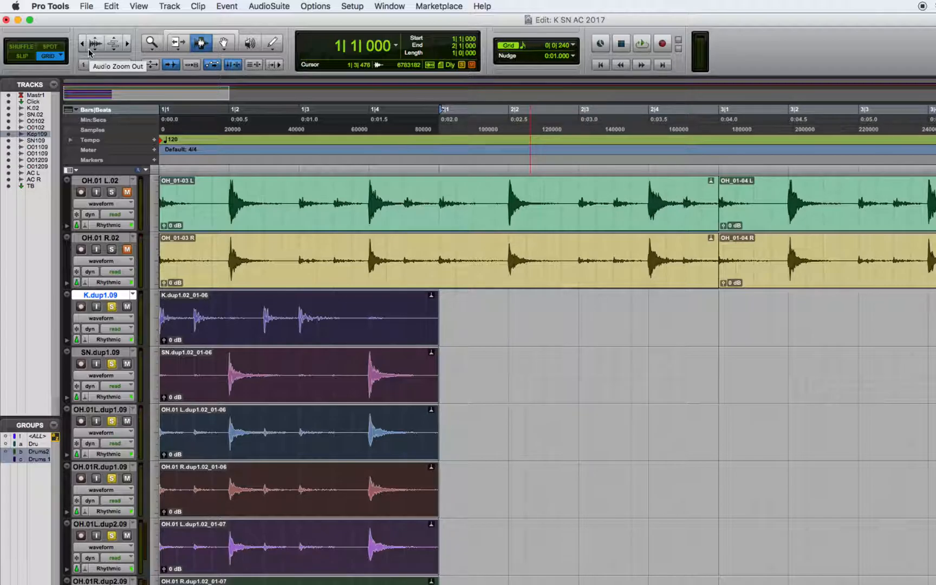
{"action": "key", "text": "super+d"}
{"action": "key", "text": "super+d"}
{"action": "key", "text": "super+d"}
{"action": "key", "text": "super+d"}
{"action": "key", "text": "super+d"}
{"action": "key", "text": "super+d"}
{"action": "key", "text": "super+d"}
- Play the duplicated drum bars from the session start and stop playback
{"action": "key", "text": "Return"}
{"action": "key", "text": "space"}
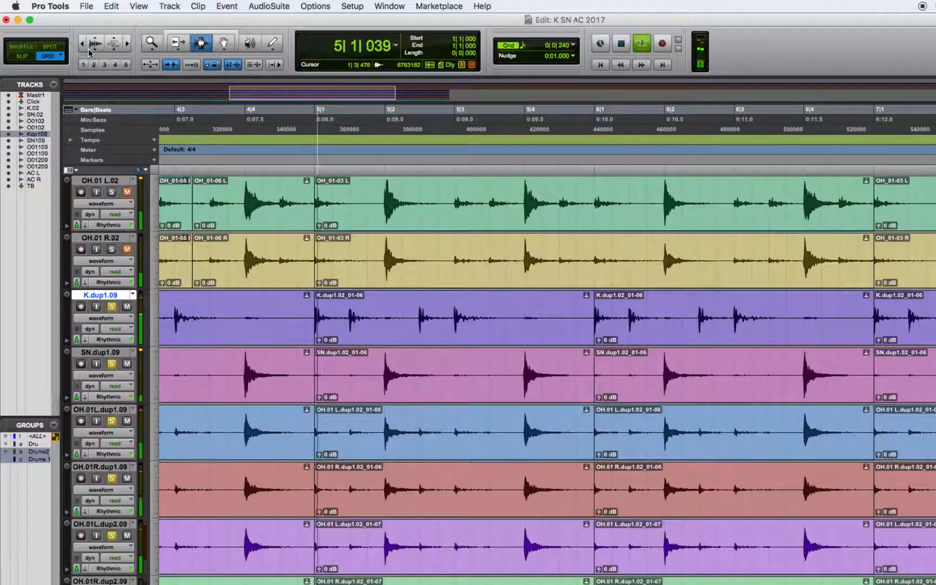
{"action": "key", "text": "space"}
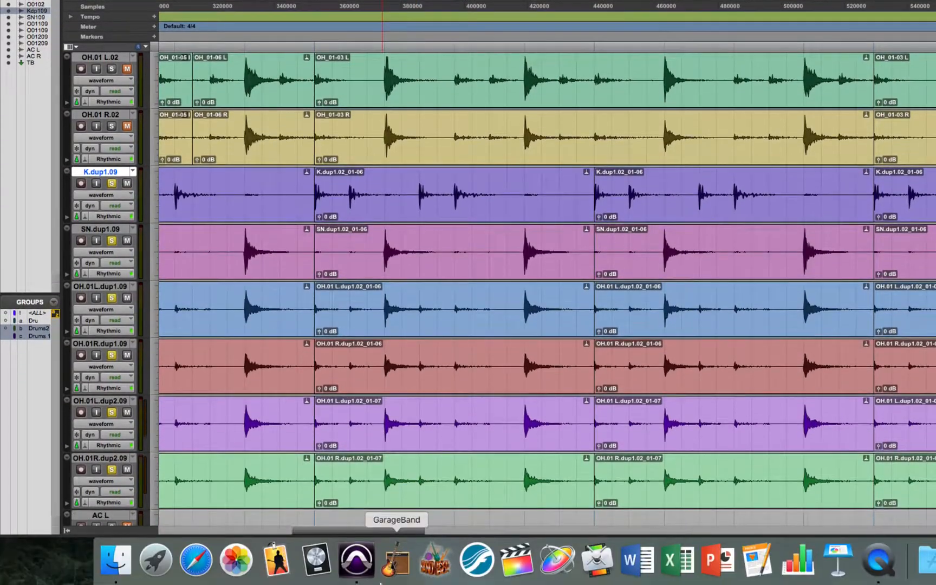
- Select the first drum bar and quantize its Elastic Audio events to a 1/4 note grid
{"action": "scroll", "coordinate": [280, 401], "scroll_direction": "left", "scroll_amount": 15}
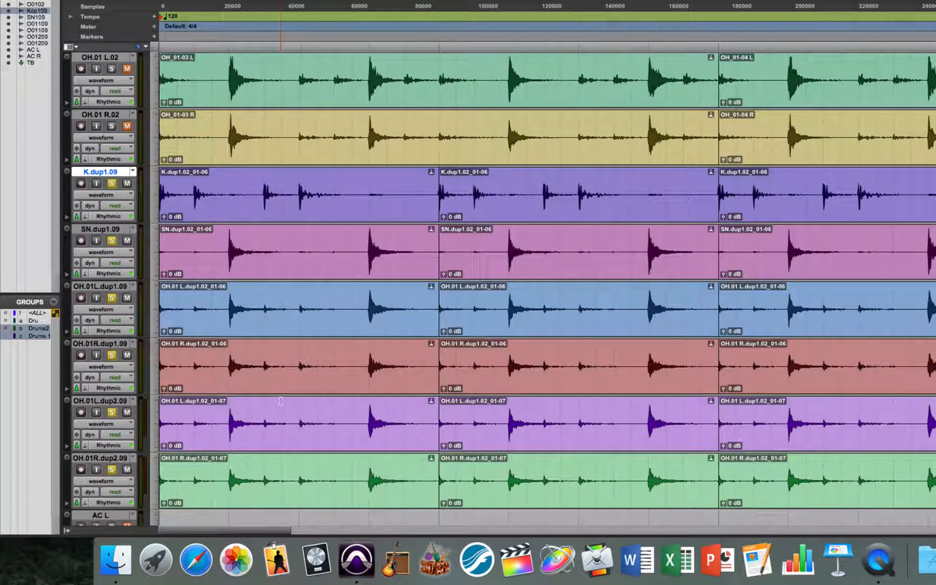
{"action": "left_click", "coordinate": [281, 401]}
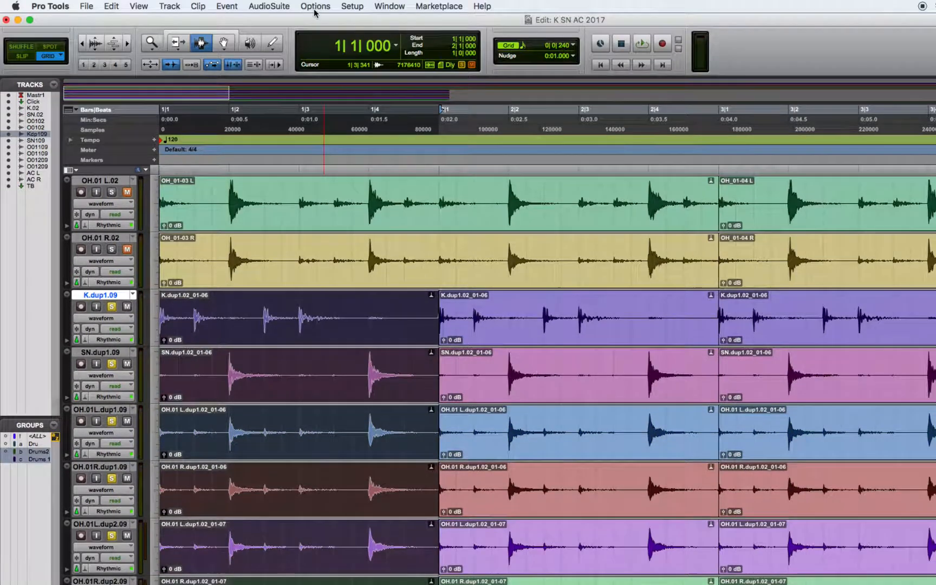
{"action": "left_click", "coordinate": [276, 5]}
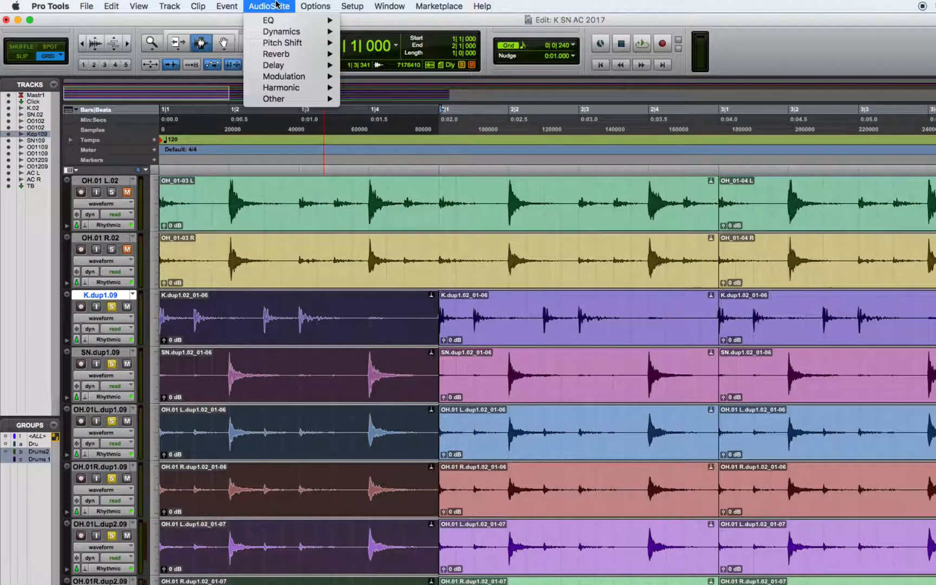
{"action": "mouse_move", "coordinate": [227, 6]}
{"action": "mouse_move", "coordinate": [254, 43]}
{"action": "left_click", "coordinate": [381, 61]}
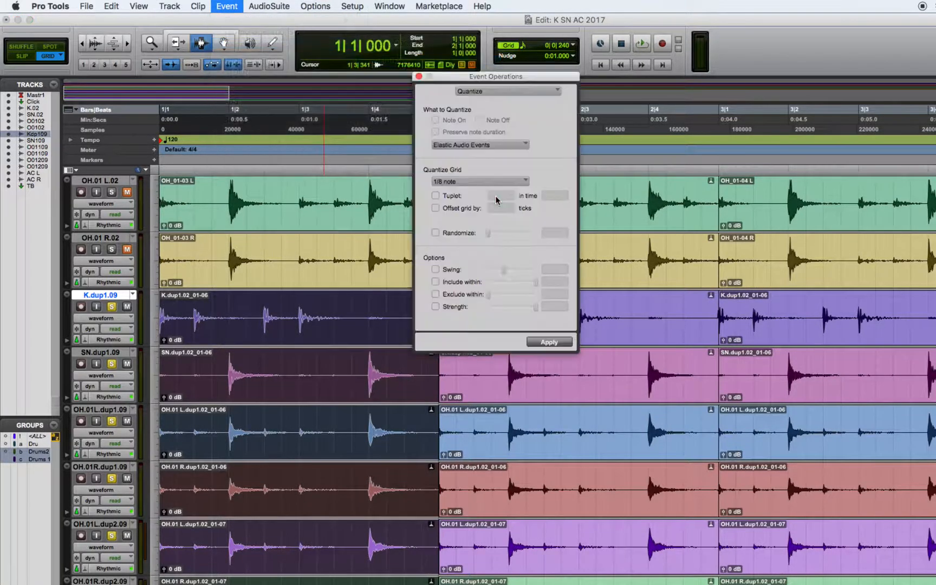
{"action": "left_click", "coordinate": [495, 182]}
{"action": "left_click", "coordinate": [466, 169]}
{"action": "left_click", "coordinate": [548, 340]}
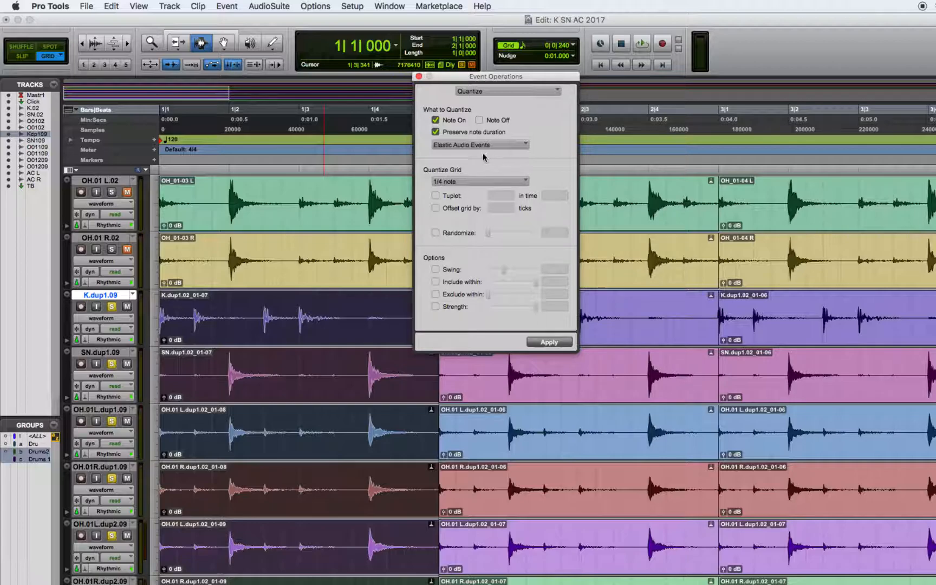
- Quantize the first drum bar's Elastic Audio events to a 1/2 note grid
{"action": "left_click", "coordinate": [480, 181]}
{"action": "left_click", "coordinate": [466, 170]}
{"action": "left_click", "coordinate": [552, 343]}
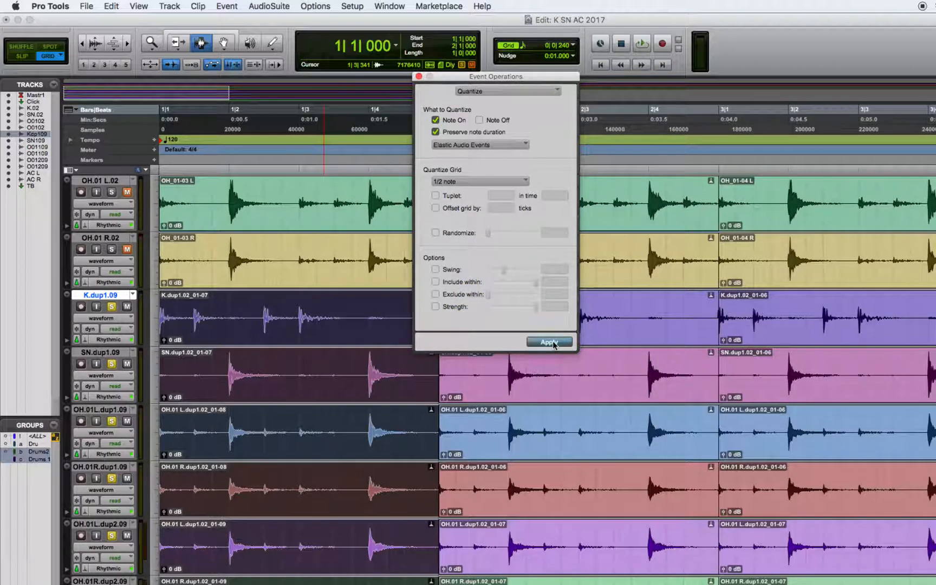
- Set the quantize grid back to 1/8 note and close the Event Operations window
{"action": "left_click", "coordinate": [493, 183]}
{"action": "left_click", "coordinate": [493, 168]}
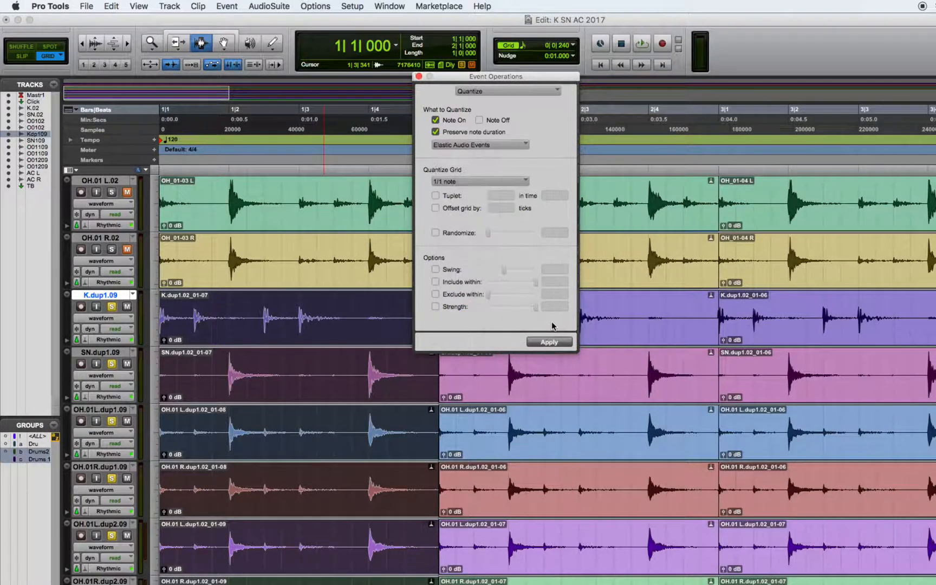
{"action": "left_click", "coordinate": [493, 182]}
{"action": "left_click", "coordinate": [481, 216]}
{"action": "left_click", "coordinate": [419, 77]}
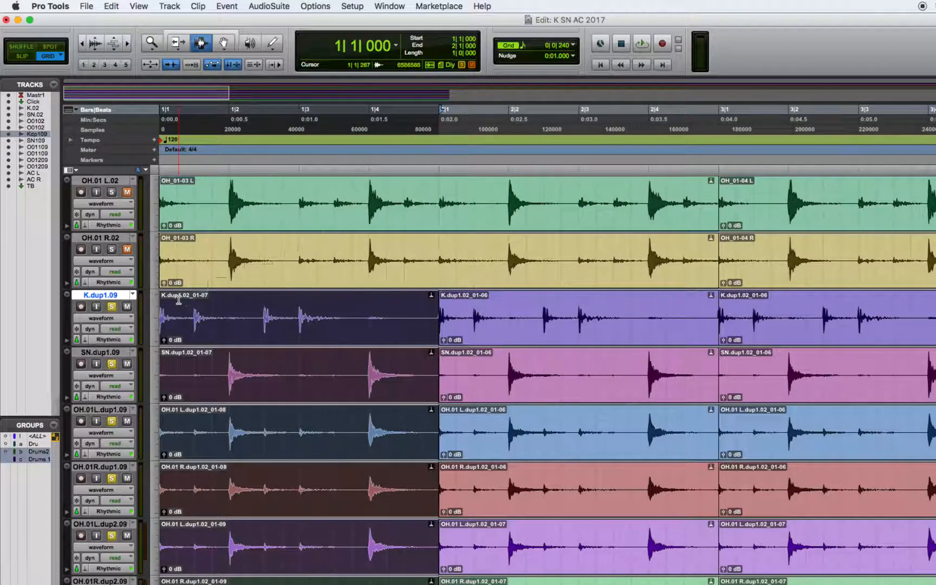
- Switch the grouped drum tracks to playlist K.dup1.02 and duplicate that playlist
{"action": "left_click", "coordinate": [133, 295]}
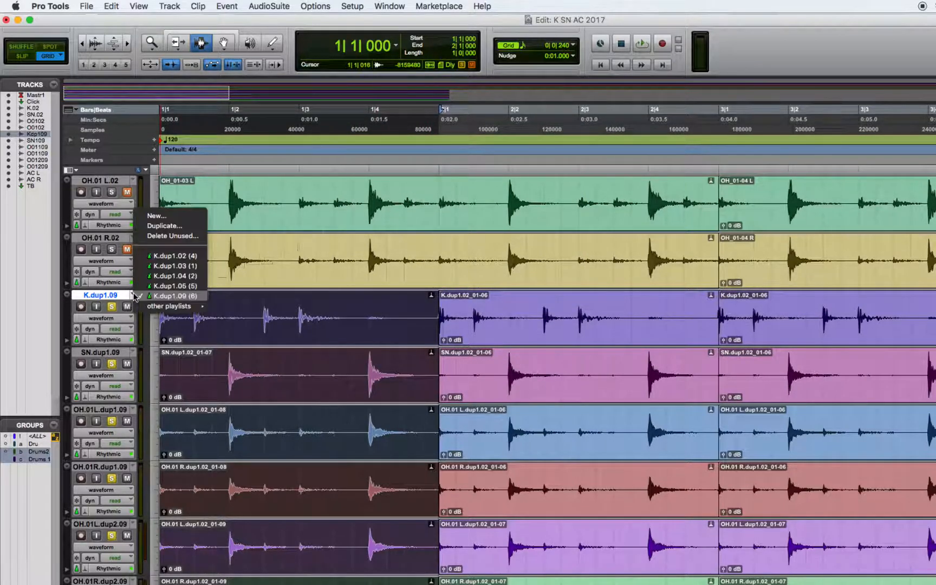
{"action": "left_click", "coordinate": [184, 255]}
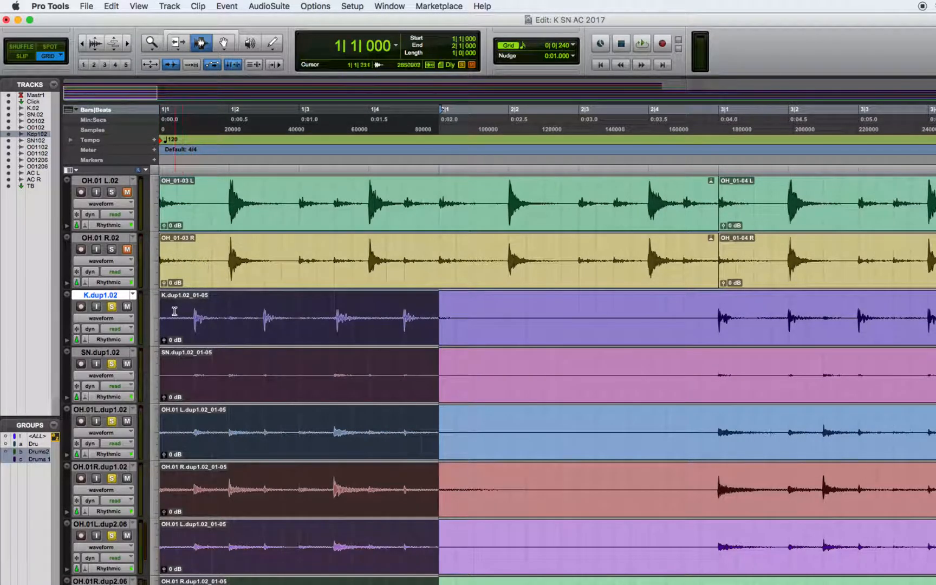
{"action": "left_click", "coordinate": [133, 295]}
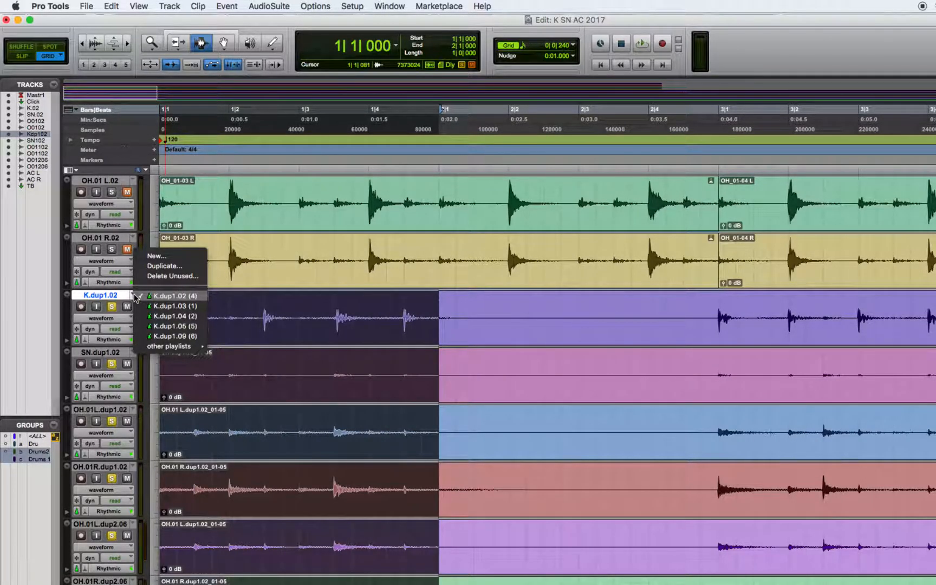
{"action": "left_click", "coordinate": [165, 266]}
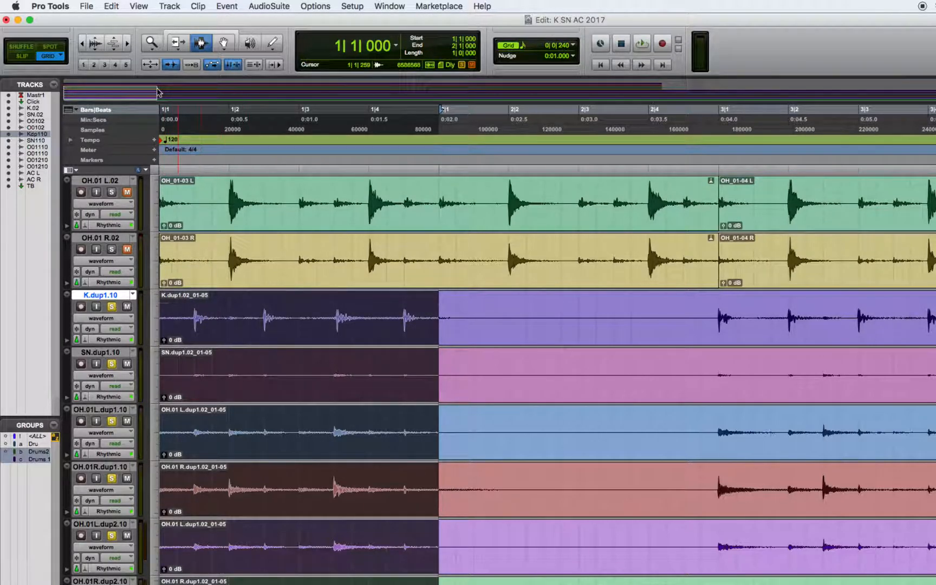
- Select the entire grouped drum take in the duplicated playlist
{"action": "double_click", "coordinate": [151, 43]}
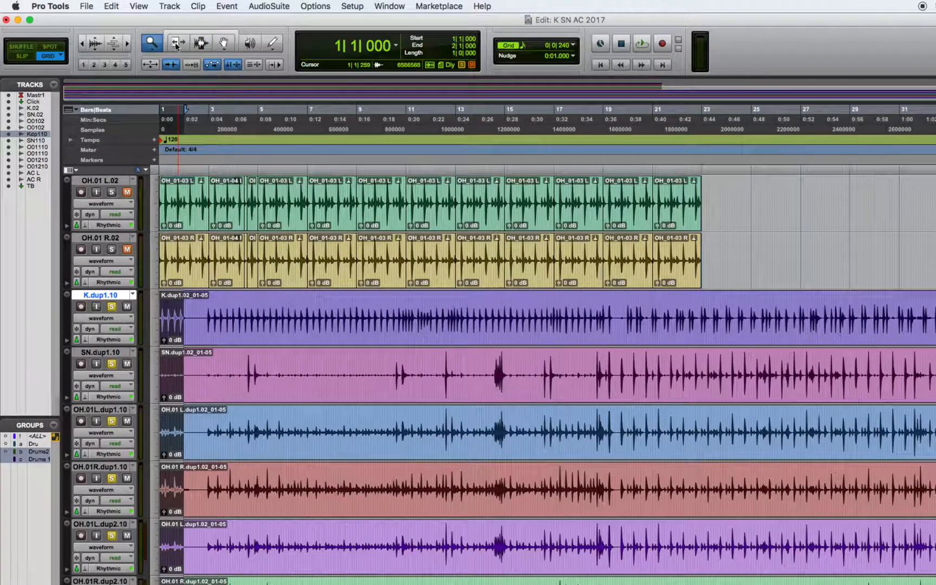
{"action": "left_click", "coordinate": [132, 295]}
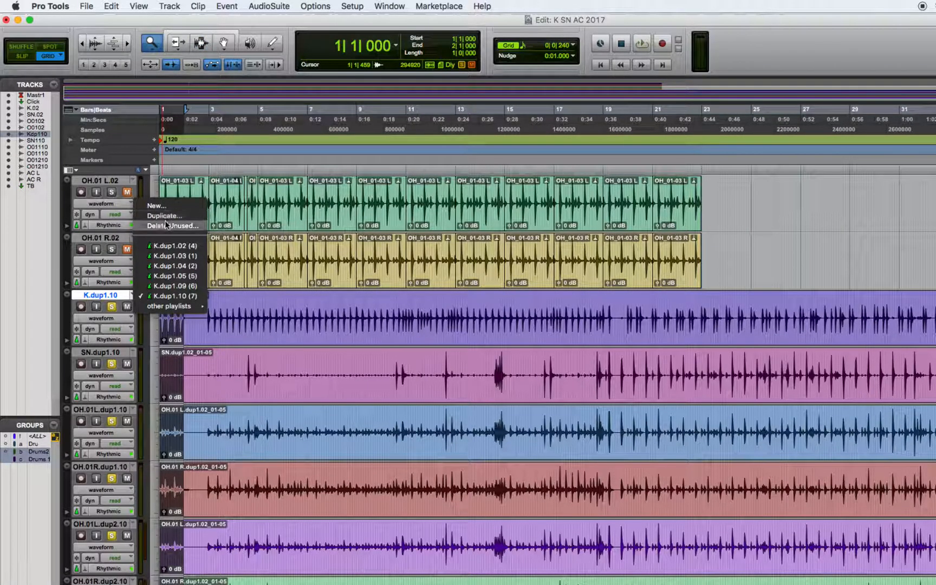
{"action": "left_click", "coordinate": [289, 387]}
{"action": "left_click", "coordinate": [289, 387]}
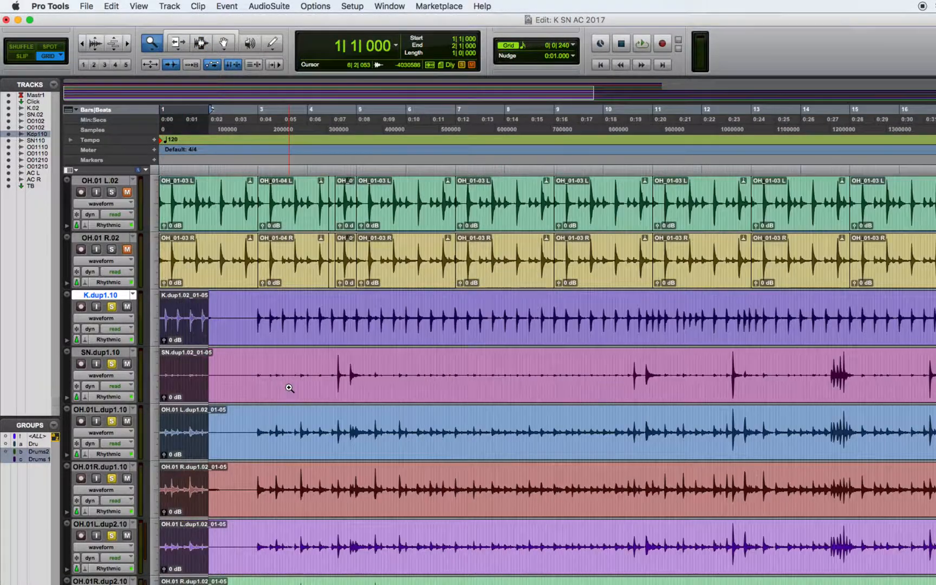
{"action": "left_click", "coordinate": [201, 44]}
{"action": "left_click", "coordinate": [84, 43]}
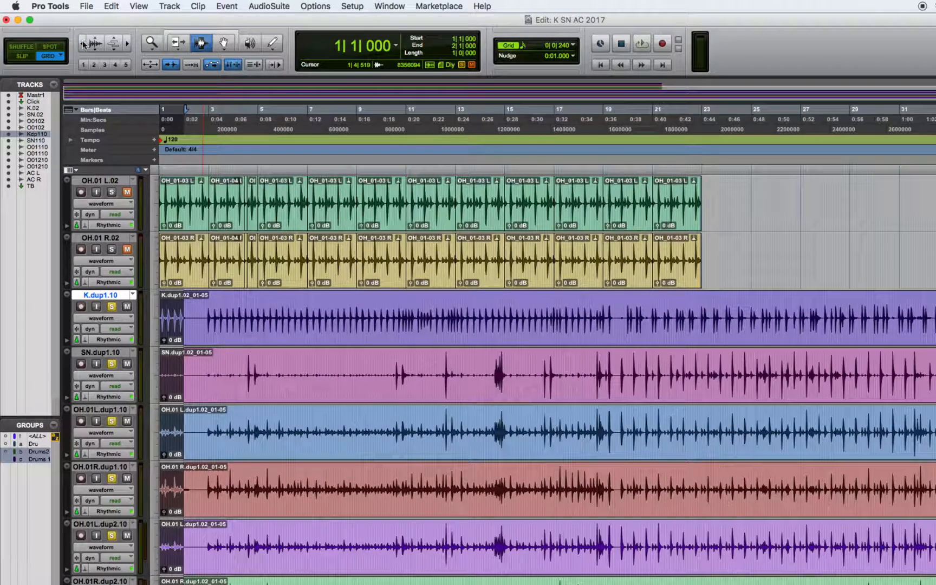
{"action": "double_click", "coordinate": [312, 326]}
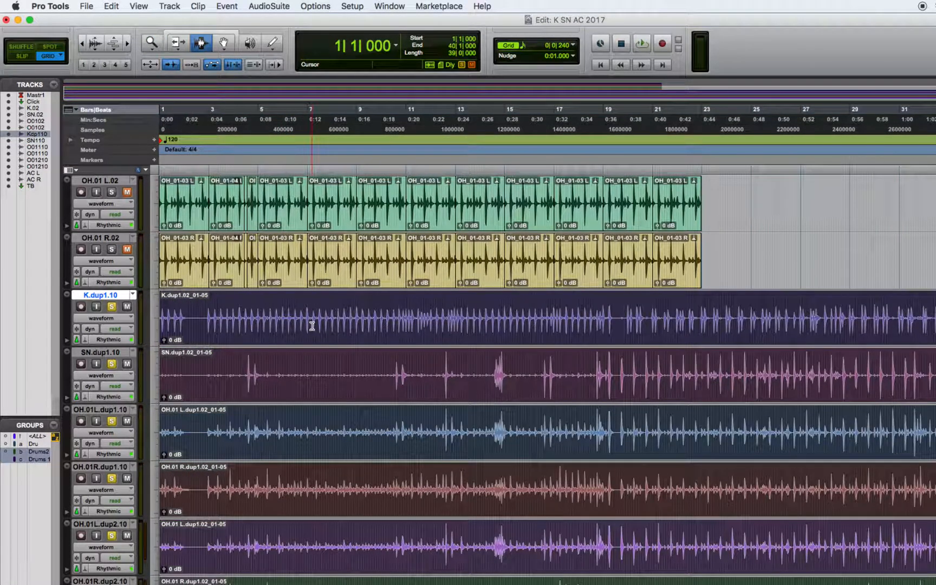
- Quantize the entire drum take's Elastic Audio events to the 1/8 note grid
{"action": "left_click", "coordinate": [152, 44]}
{"action": "left_click", "coordinate": [226, 6]}
{"action": "mouse_move", "coordinate": [261, 43]}
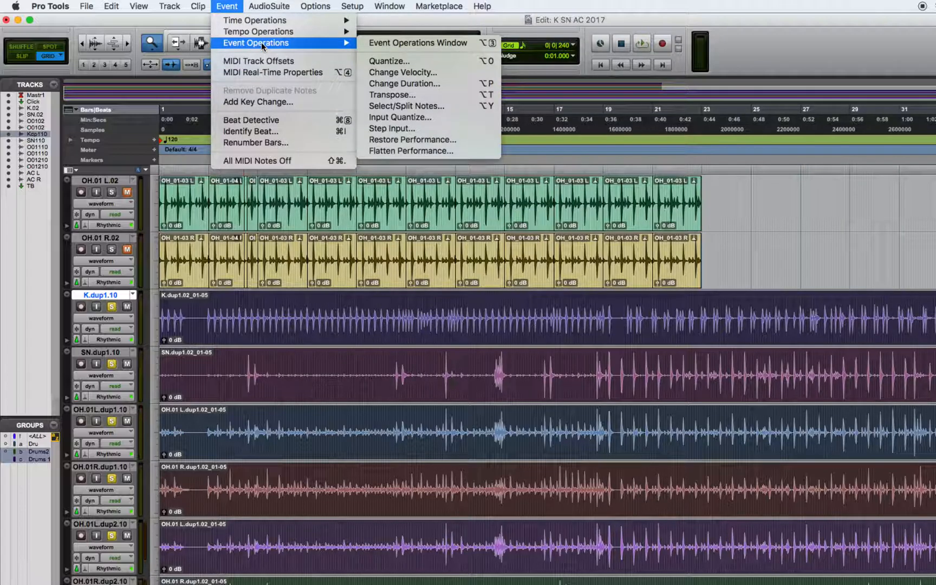
{"action": "left_click", "coordinate": [390, 62]}
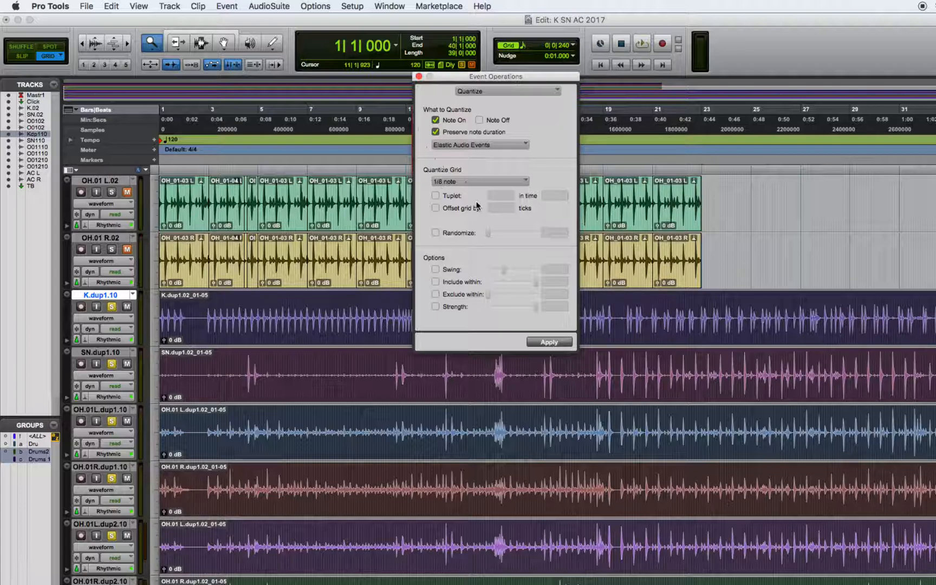
{"action": "left_click", "coordinate": [549, 342]}
{"action": "left_click", "coordinate": [486, 366]}
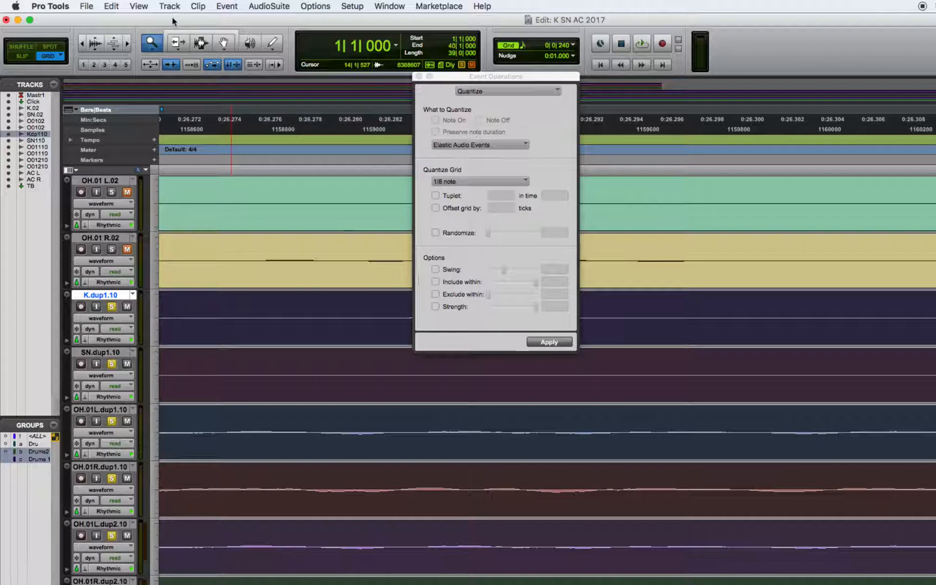
{"action": "double_click", "coordinate": [151, 42]}
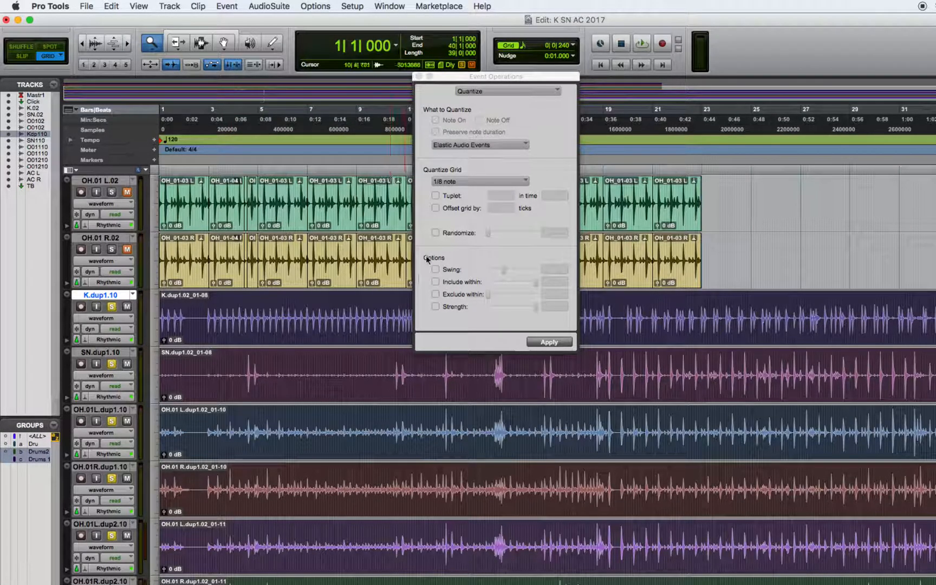
{"action": "left_click", "coordinate": [548, 342]}
- Play the quantized take from bar 2 and again from bar 14, moving the Event Operations window aside
{"action": "left_click", "coordinate": [201, 43]}
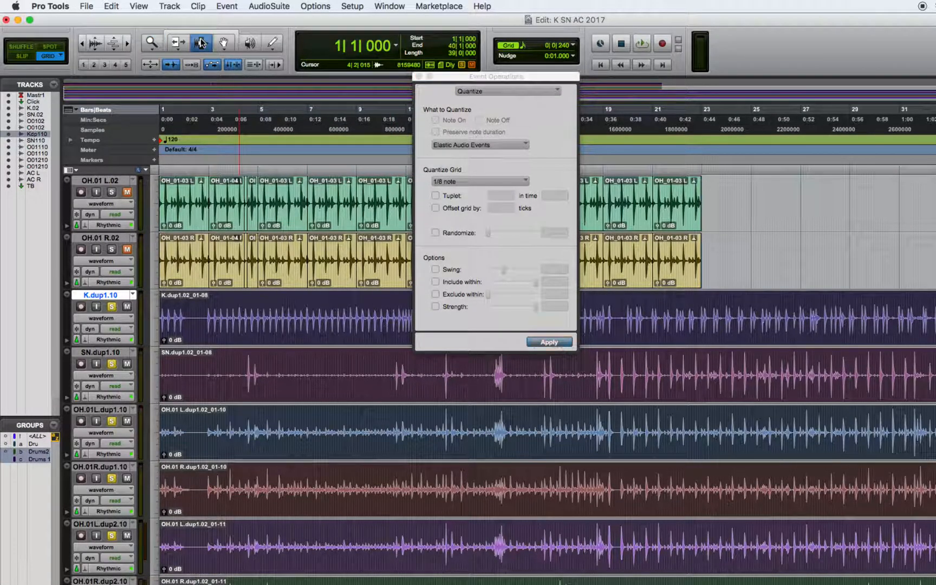
{"action": "left_click", "coordinate": [202, 334]}
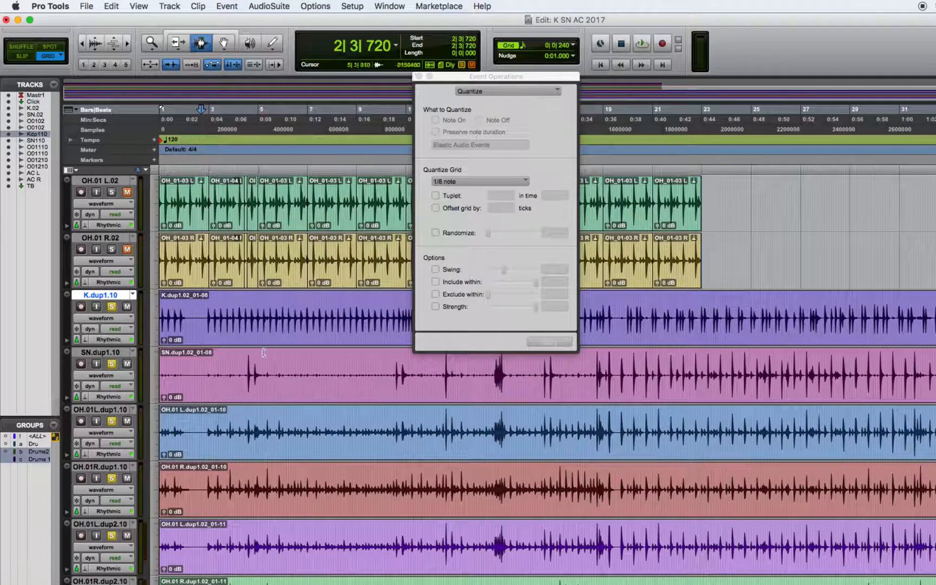
{"action": "key", "text": "space"}
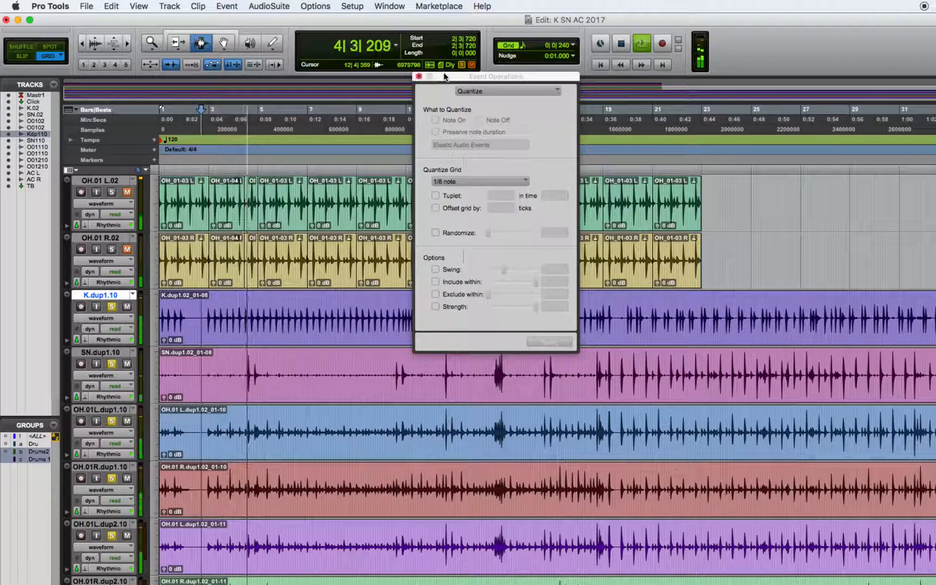
{"action": "left_click_drag", "start_coordinate": [453, 77], "coordinate": [664, 105]}
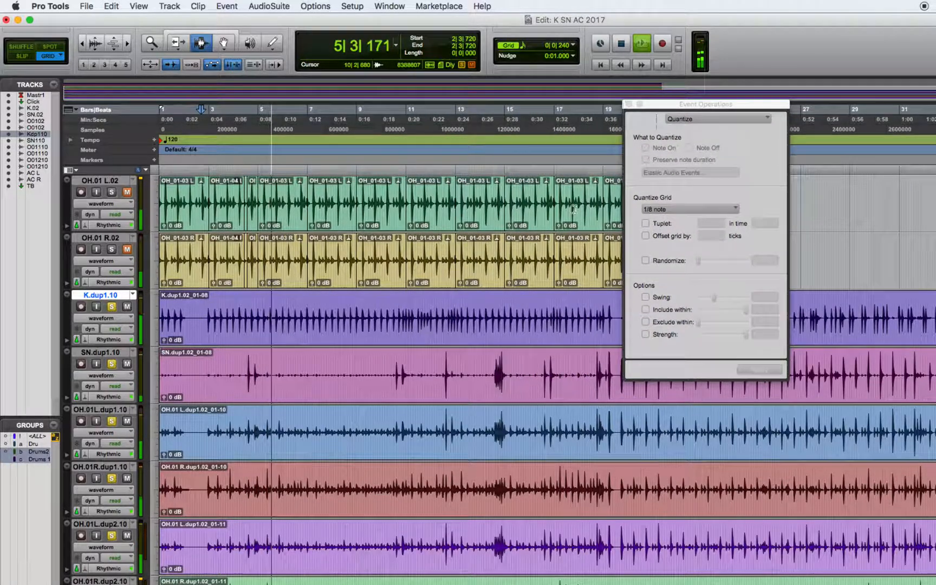
{"action": "left_click", "coordinate": [494, 353]}
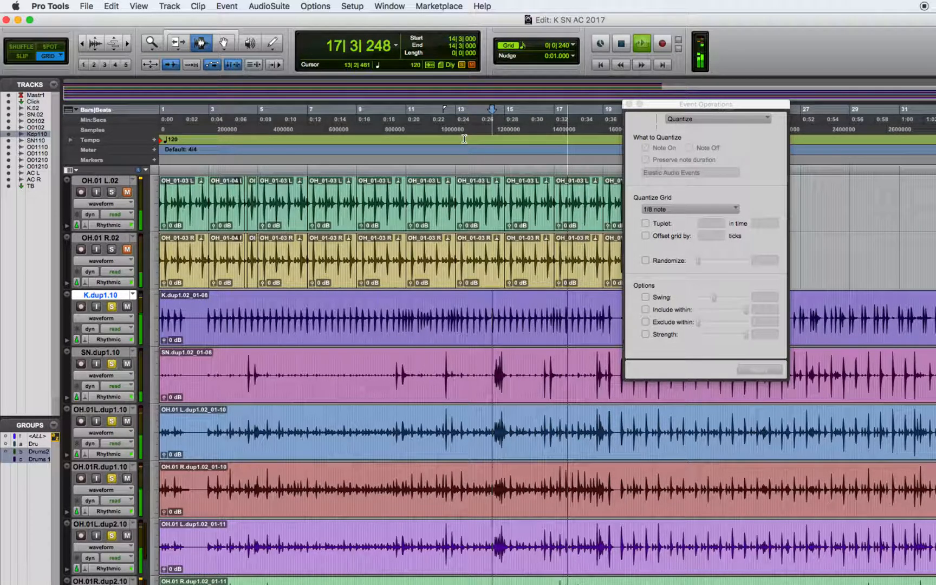
- Open and enlarge the Mix window to show the drum faders, and raise the OH01Ld210 fader to about -5.4 dB
{"action": "key", "text": "super+equal"}
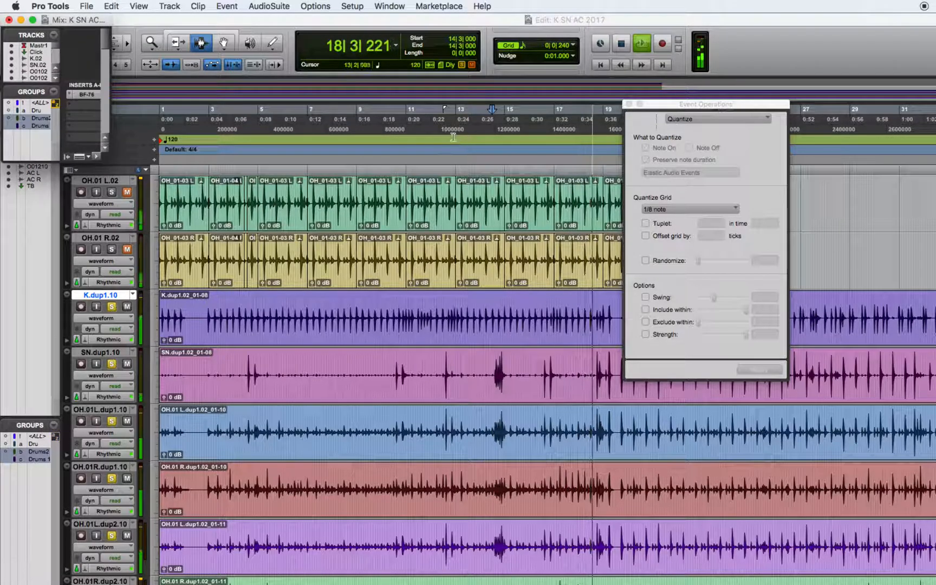
{"action": "left_click_drag", "start_coordinate": [111, 160], "coordinate": [599, 350]}
{"action": "scroll", "coordinate": [586, 162], "scroll_direction": "down", "scroll_amount": 5}
{"action": "scroll", "coordinate": [302, 325], "scroll_direction": "down", "scroll_amount": 3}
{"action": "left_click_drag", "start_coordinate": [301, 349], "coordinate": [448, 348]}
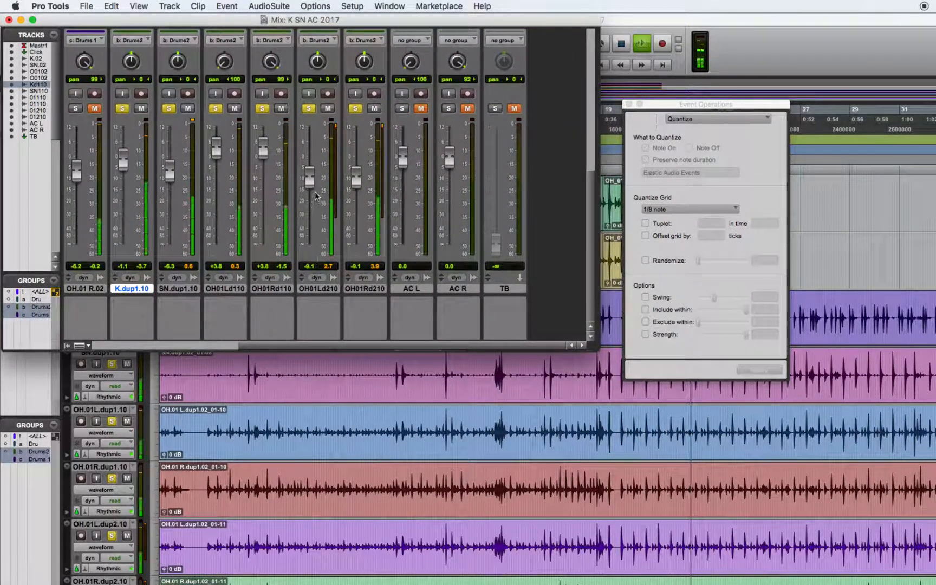
{"action": "left_click_drag", "start_coordinate": [311, 182], "coordinate": [313, 179]}
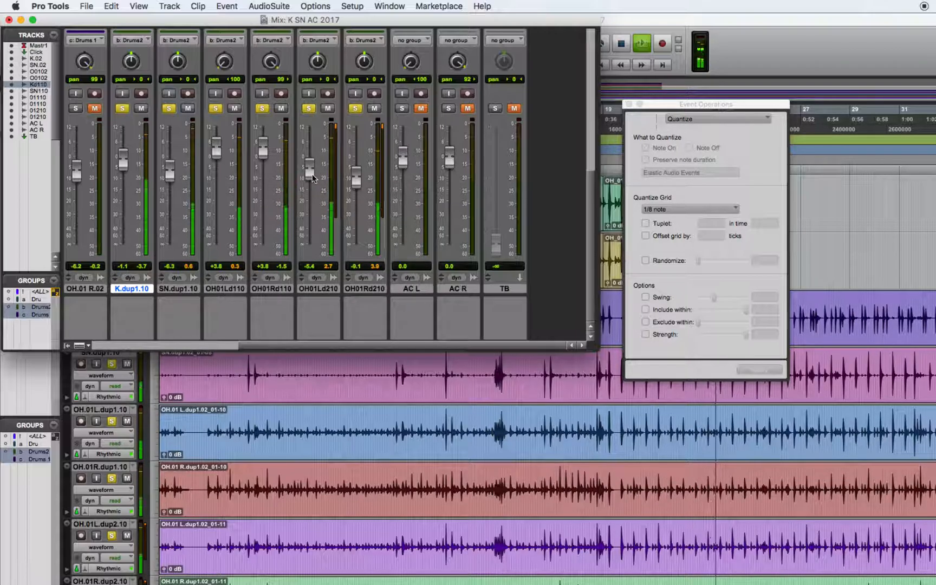
- Mute the OH01Ld210 and OH01Rd210 channels and raise OH01Ld110 to about +6.0 dB and OH01Rd110 to about +6.7 dB
{"action": "left_click", "coordinate": [327, 109]}
{"action": "left_click", "coordinate": [375, 109]}
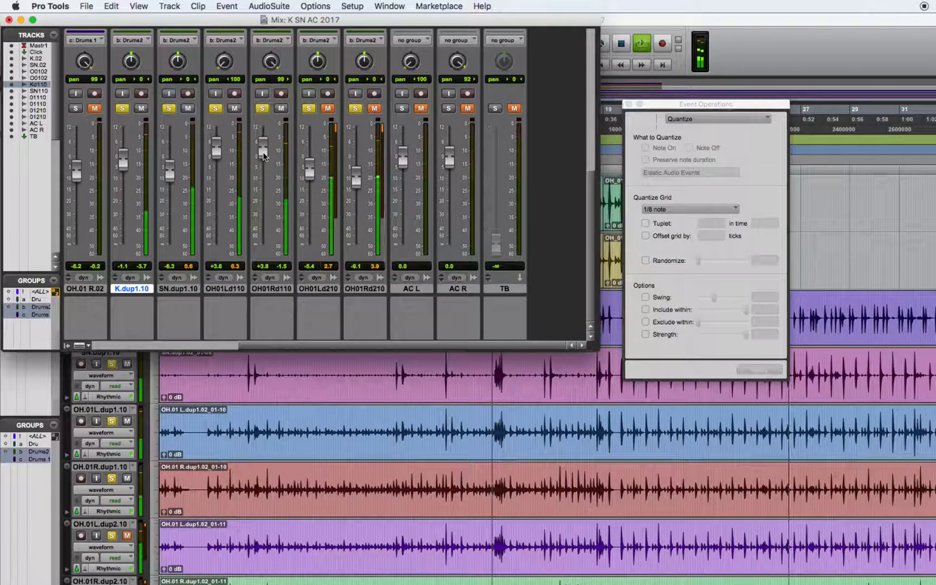
{"action": "left_click_drag", "start_coordinate": [263, 157], "coordinate": [263, 153]}
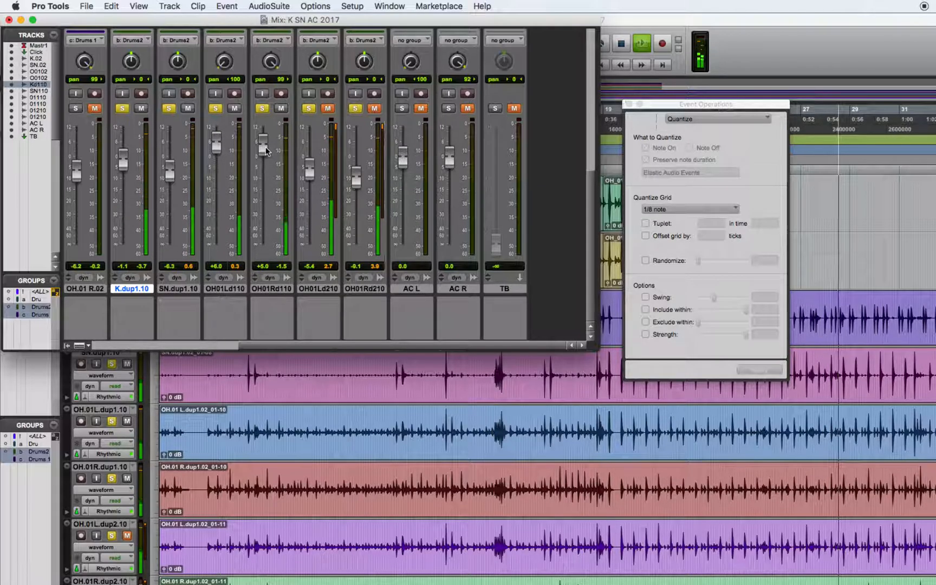
{"action": "left_click_drag", "start_coordinate": [266, 151], "coordinate": [266, 146]}
- Compare the drum playback with the OH01Ld210 and OH01Rd210 channels unmuted and muted again
{"action": "left_click", "coordinate": [327, 109]}
{"action": "left_click", "coordinate": [372, 109]}
{"action": "left_click", "coordinate": [329, 110]}
{"action": "left_click", "coordinate": [375, 110]}
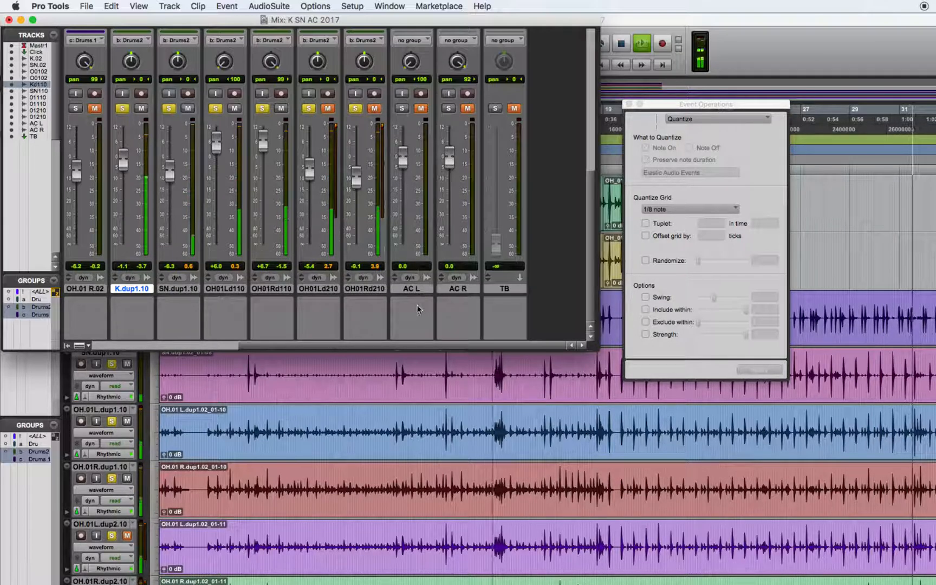
- Stop playback and return to the Edit window, closing the Event Operations window
{"action": "left_click_drag", "start_coordinate": [425, 345], "coordinate": [474, 354]}
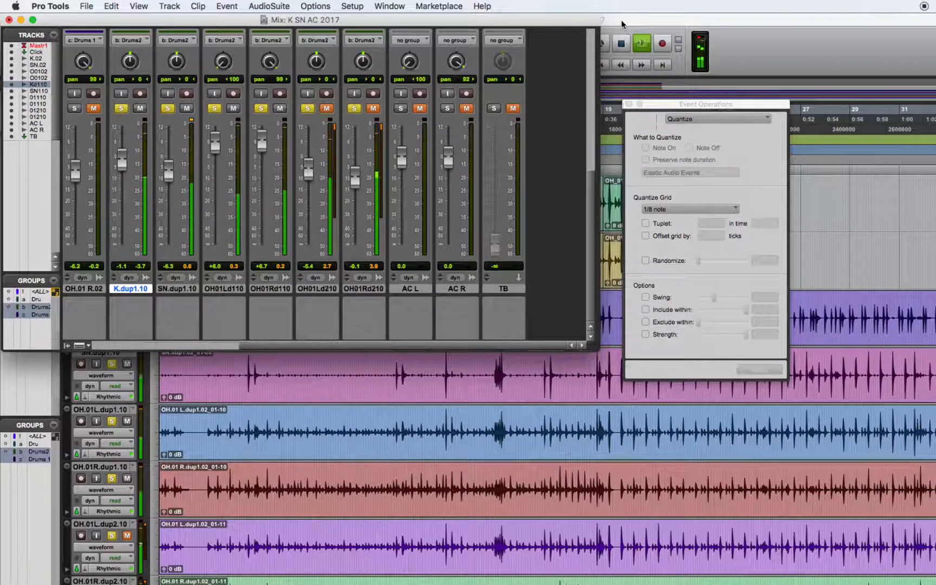
{"action": "left_click", "coordinate": [621, 43]}
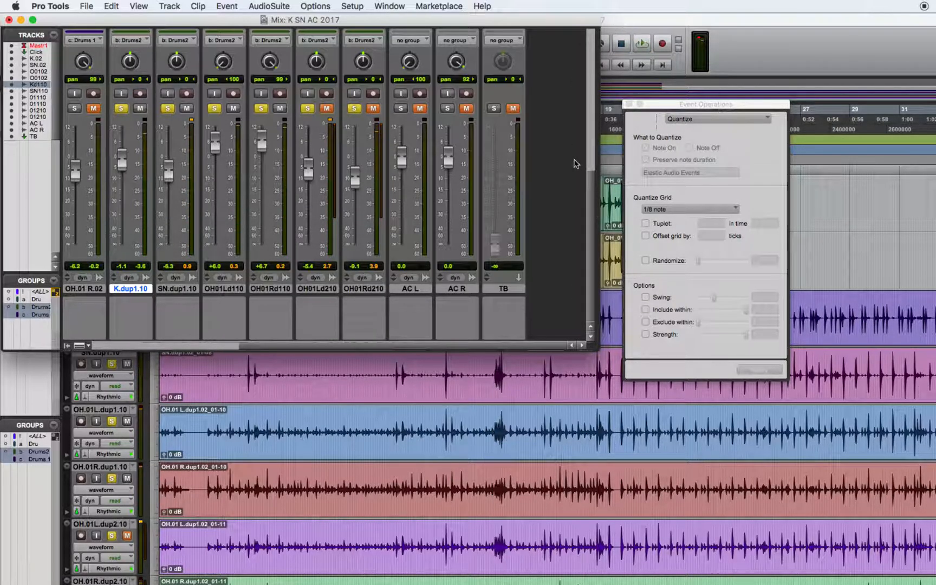
{"action": "left_click", "coordinate": [626, 19]}
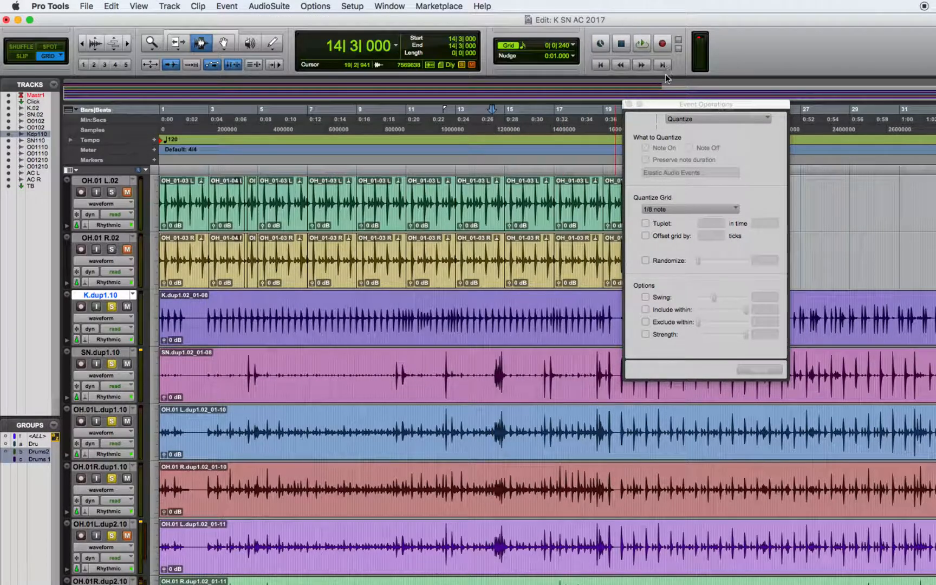
{"action": "left_click", "coordinate": [628, 104]}
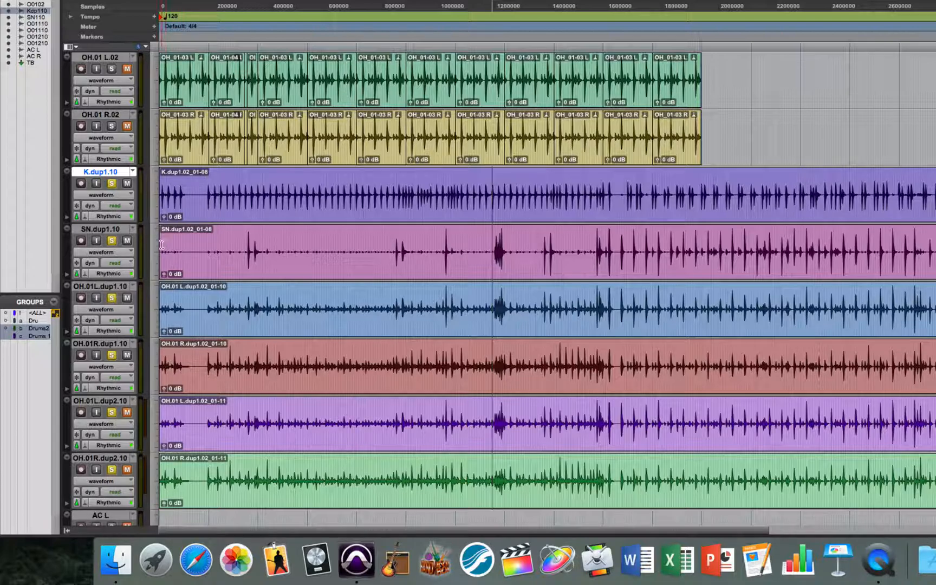
- Switch the grouped drum tracks from the K.dup1.10 track's view setting to warp view
{"action": "left_click", "coordinate": [128, 196]}
{"action": "left_click", "coordinate": [129, 197]}
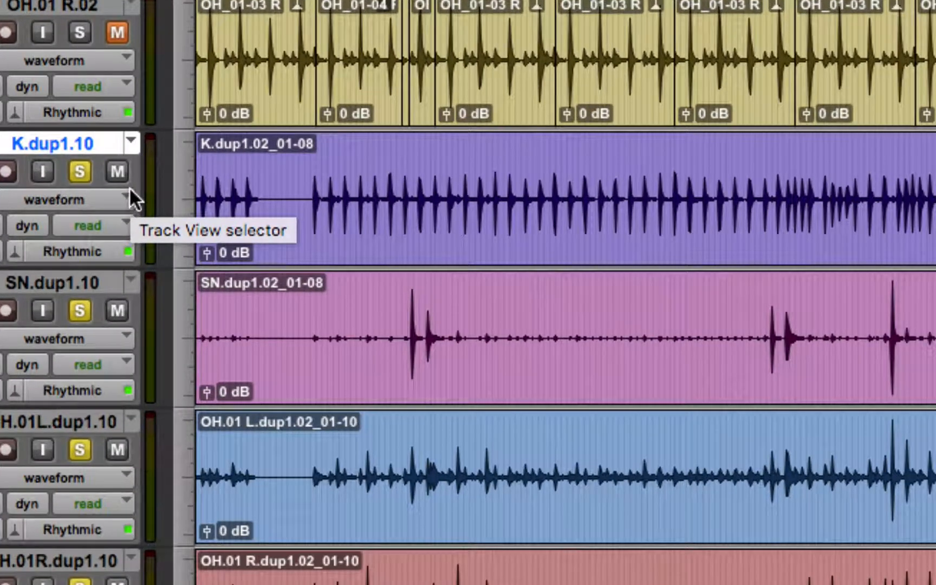
{"action": "left_click", "coordinate": [128, 187]}
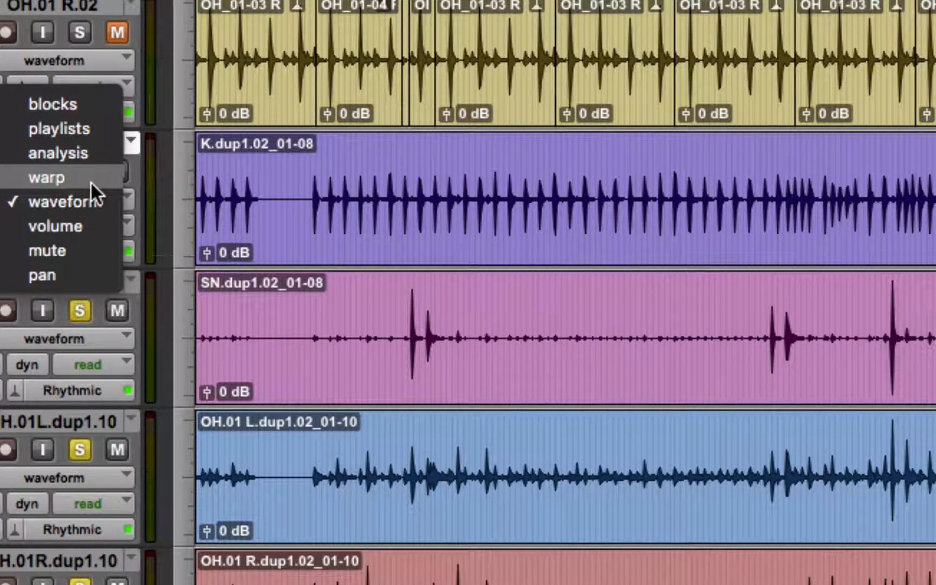
{"action": "left_click", "coordinate": [90, 180]}
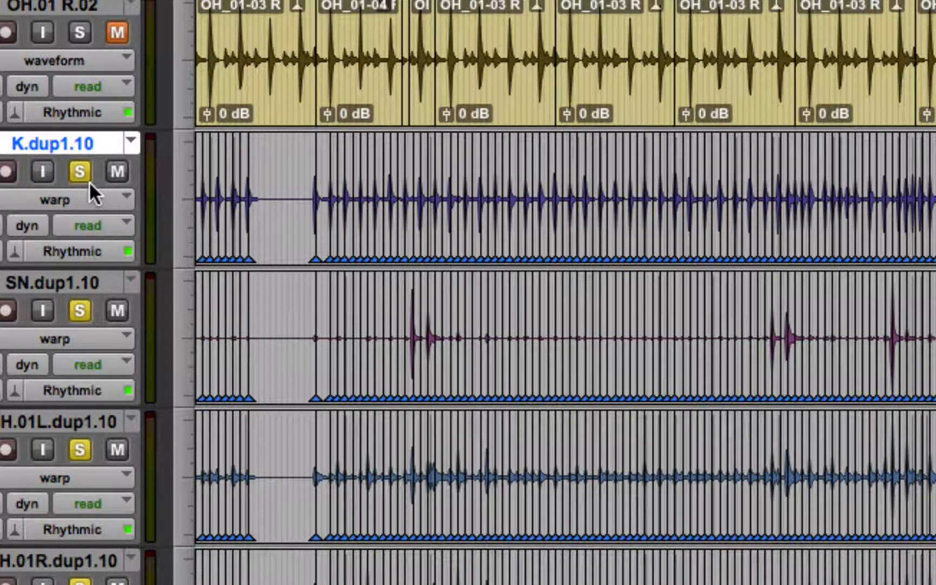
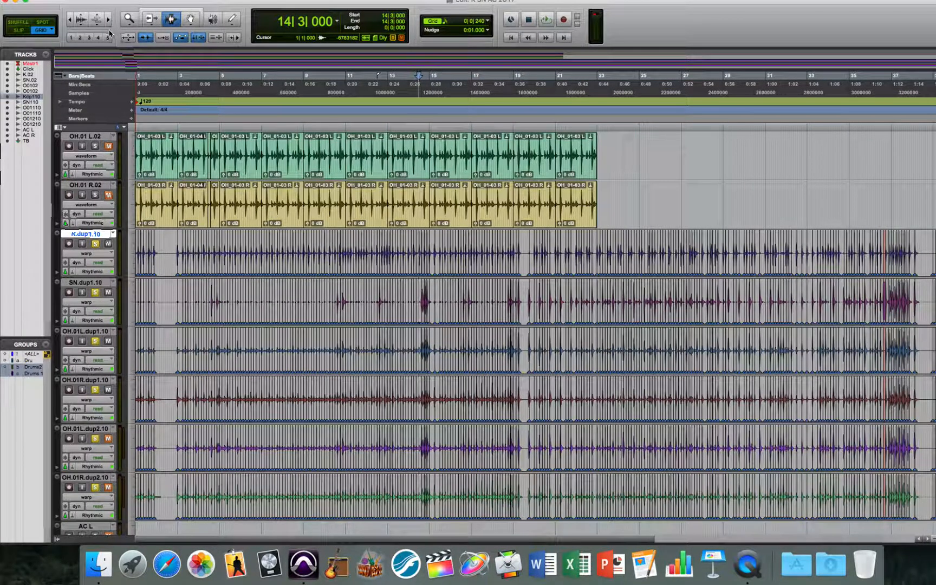
- Remove the warp marker at 36|3|480 that starts the red-highlighted region on the grouped drum tracks
{"action": "left_click", "coordinate": [108, 20]}
{"action": "left_click", "coordinate": [108, 20]}
{"action": "left_click", "coordinate": [108, 20]}
{"action": "left_click", "coordinate": [108, 20]}
{"action": "left_click", "coordinate": [108, 20]}
{"action": "left_click", "coordinate": [108, 20]}
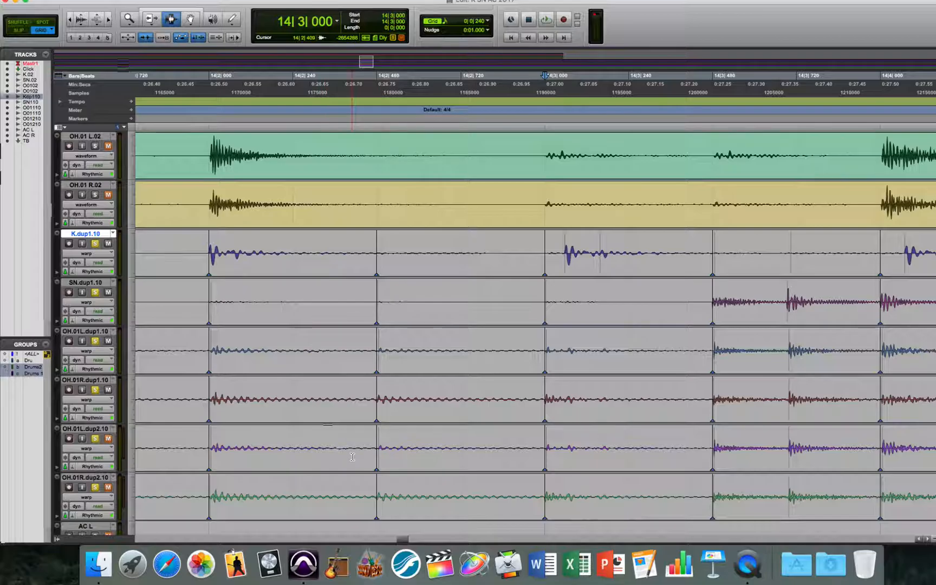
{"action": "left_click_drag", "start_coordinate": [403, 538], "coordinate": [843, 539]}
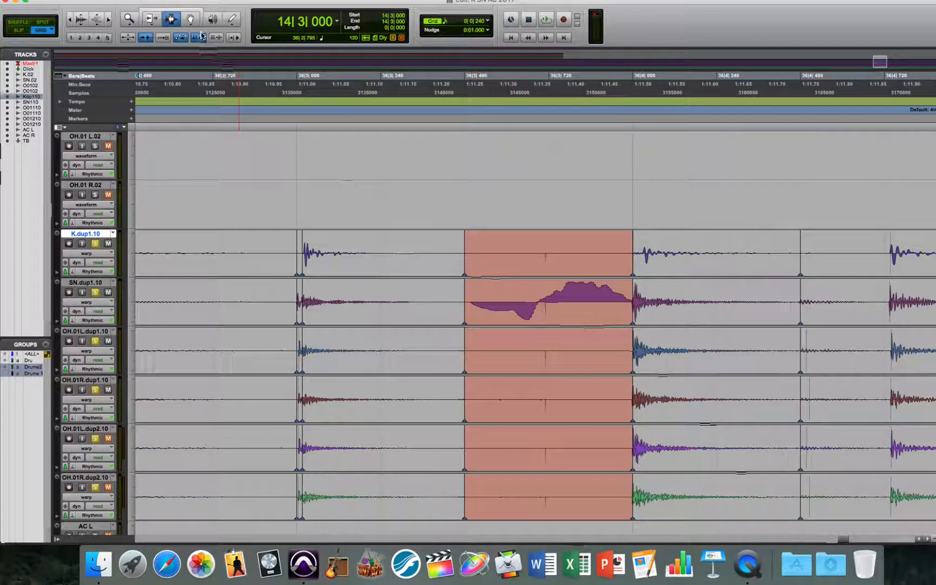
{"action": "left_click", "coordinate": [190, 19]}
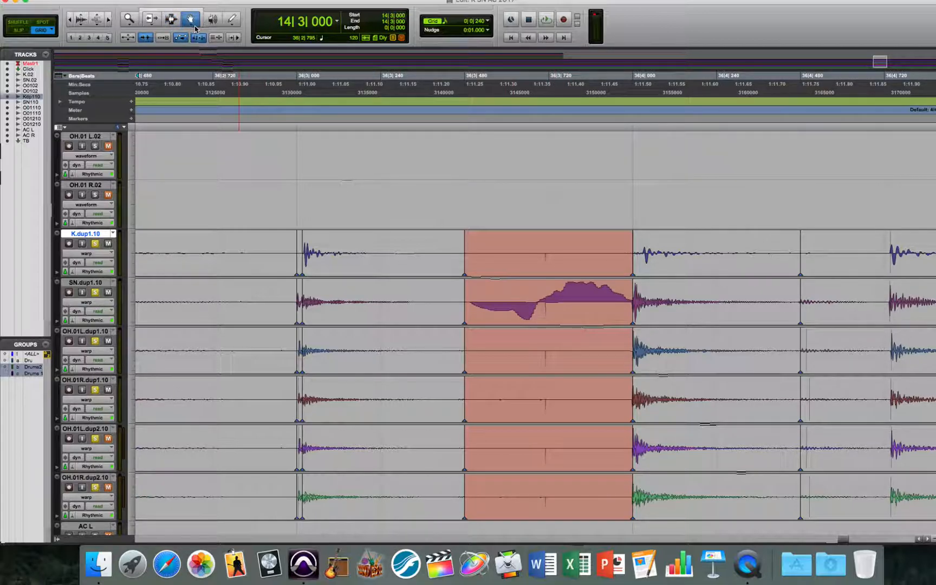
{"action": "left_click", "coordinate": [466, 327], "text": "alt"}
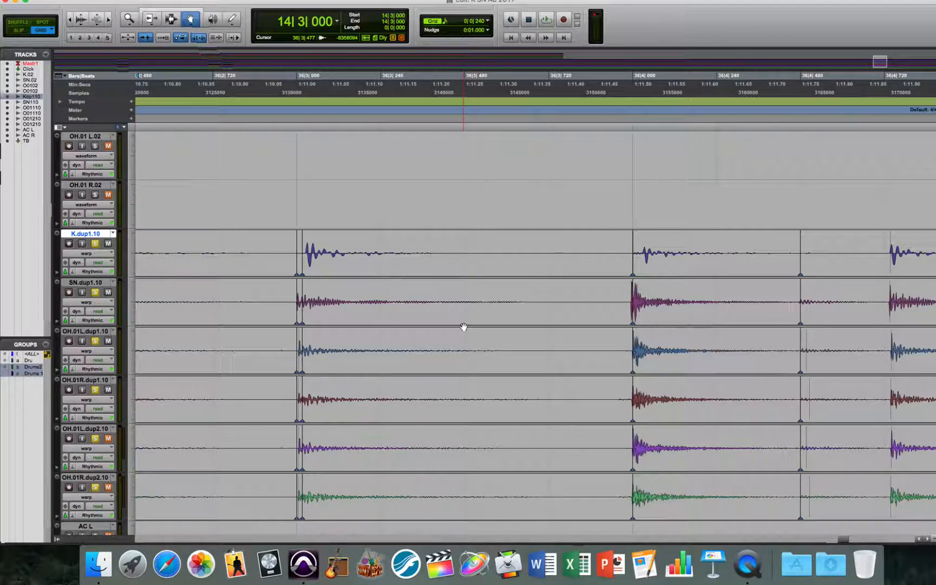
{"action": "key", "text": "super+z"}
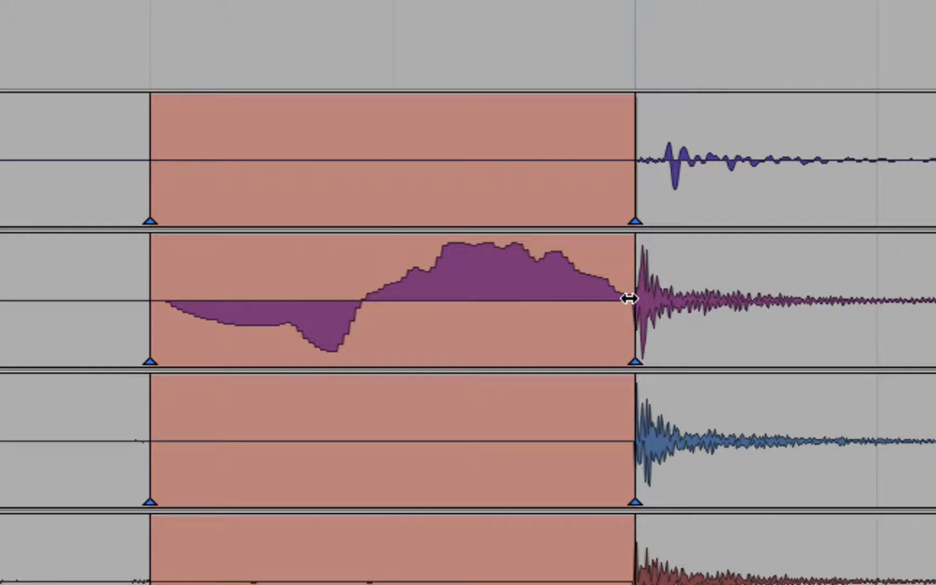
{"action": "left_click", "coordinate": [150, 362]}
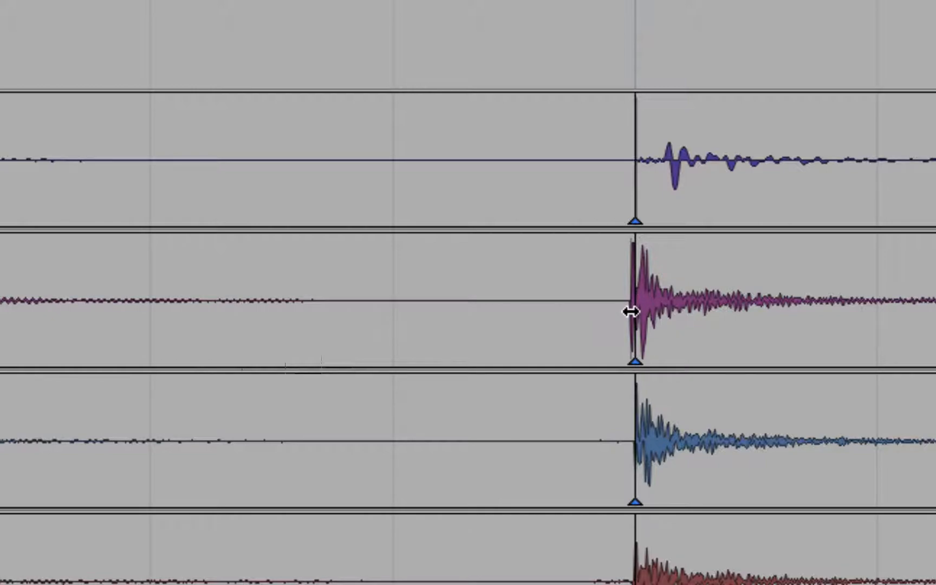
- In Slip mode, place a warp marker well ahead of the 36|4|000 snare hit and remove the hit's own marker
{"action": "left_click", "coordinate": [608, 353]}
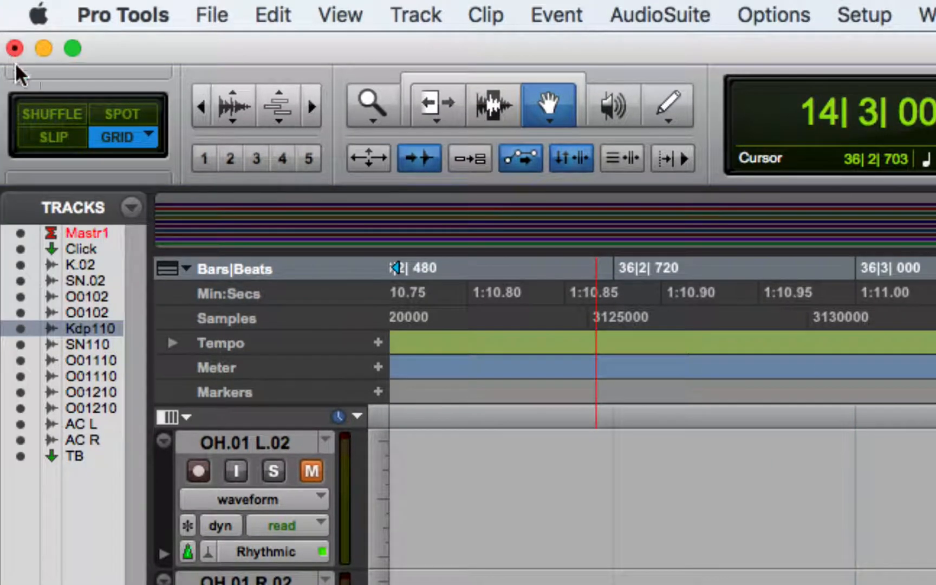
{"action": "left_click", "coordinate": [67, 130]}
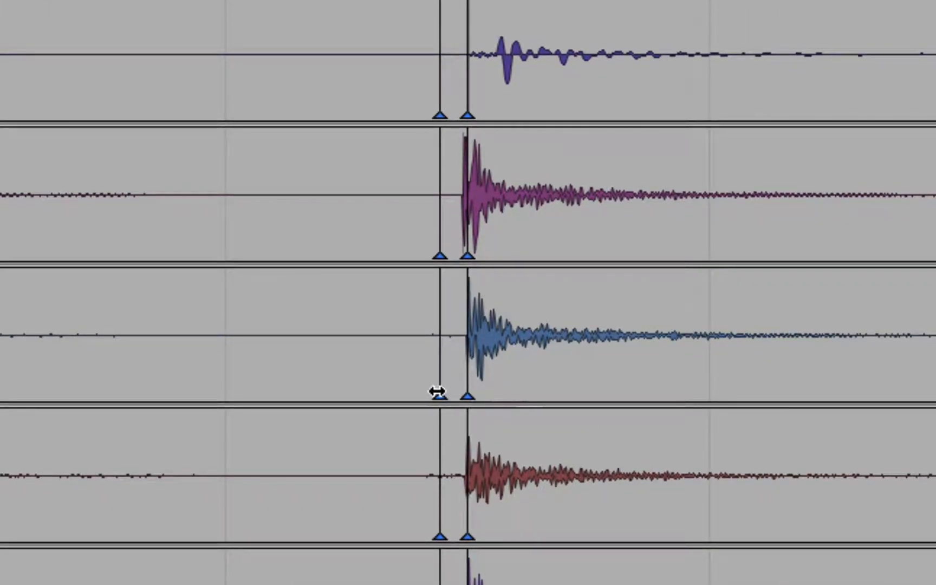
{"action": "mouse_move", "coordinate": [437, 392]}
{"action": "left_mouse_down"}
{"action": "mouse_move", "coordinate": [290, 393]}
{"action": "mouse_move", "coordinate": [374, 397]}
{"action": "mouse_move", "coordinate": [359, 397]}
{"action": "left_mouse_up"}
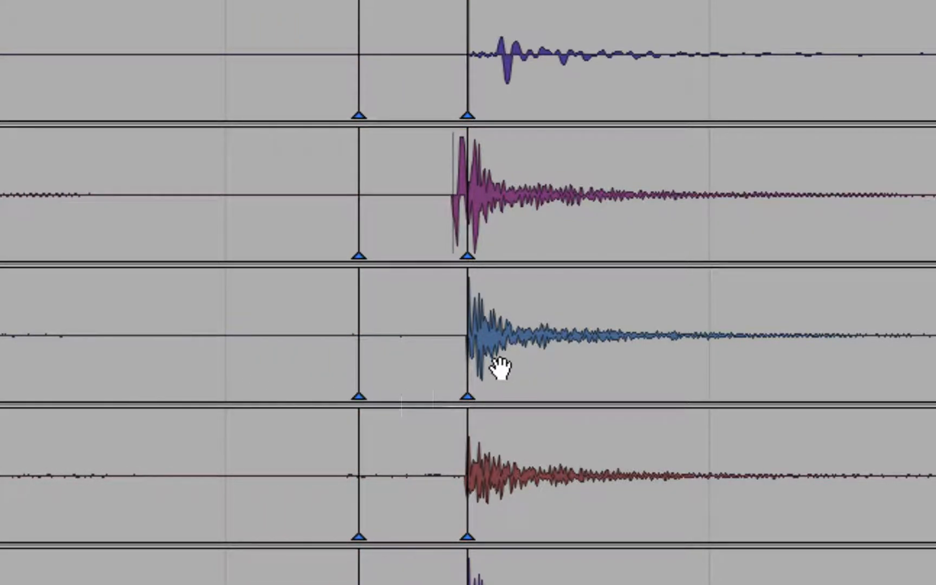
{"action": "mouse_move", "coordinate": [472, 382]}
{"action": "left_mouse_down"}
{"action": "mouse_move", "coordinate": [500, 389]}
{"action": "mouse_move", "coordinate": [418, 391]}
{"action": "mouse_move", "coordinate": [504, 401]}
{"action": "mouse_move", "coordinate": [447, 400]}
{"action": "mouse_move", "coordinate": [455, 399]}
{"action": "left_mouse_up"}
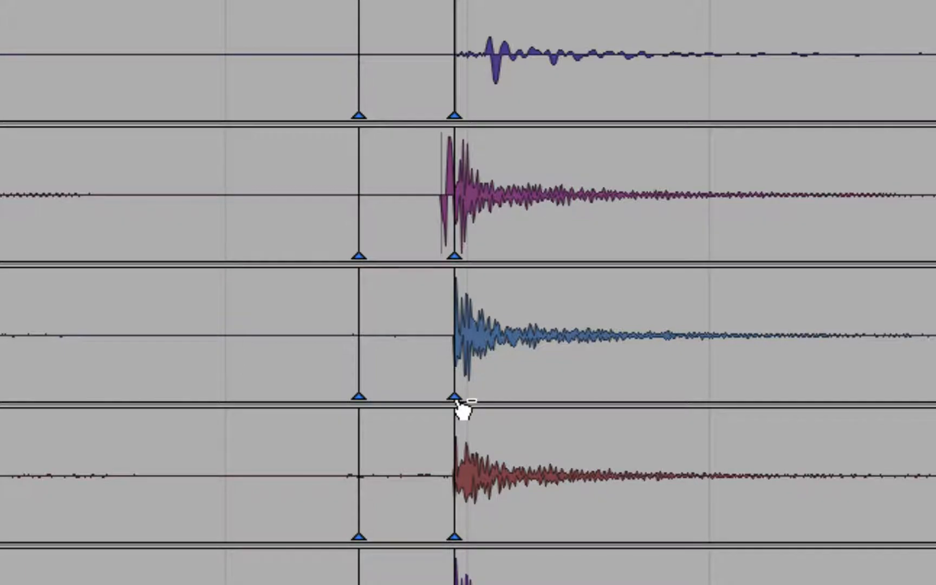
{"action": "double_click", "coordinate": [455, 401]}
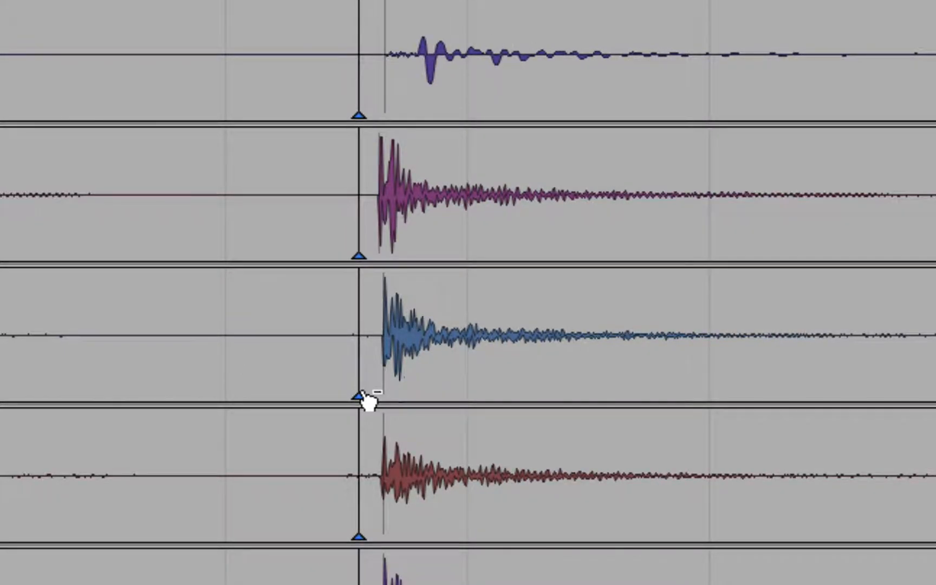
- Replace the leading warp marker with one on the snare hit's transient and align it to 36|4|000
{"action": "left_click_drag", "start_coordinate": [361, 392], "coordinate": [365, 393]}
{"action": "double_click", "coordinate": [391, 389]}
{"action": "double_click", "coordinate": [367, 393]}
{"action": "left_click_drag", "start_coordinate": [390, 394], "coordinate": [463, 396]}
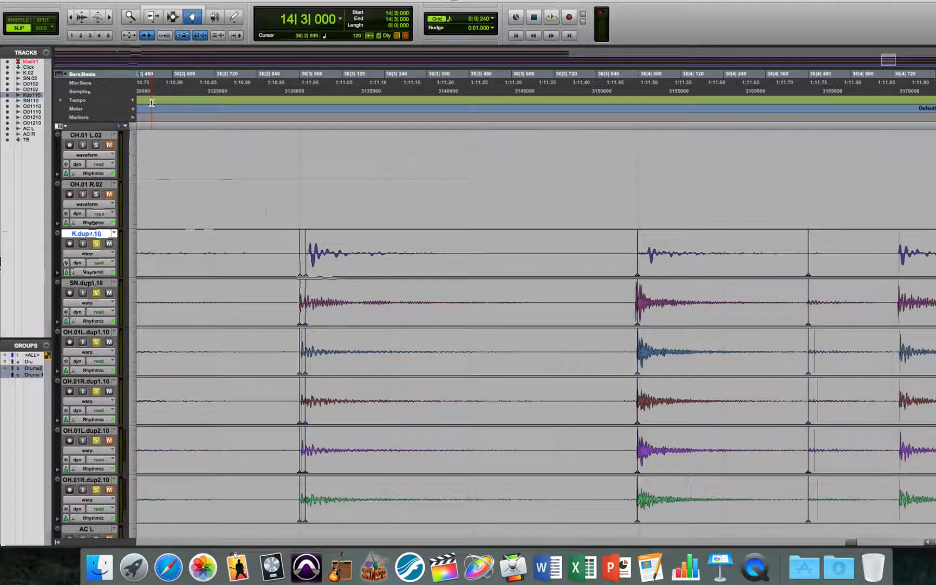
{"action": "mouse_move", "coordinate": [304, 279]}
{"action": "left_mouse_down"}
{"action": "mouse_move", "coordinate": [328, 277]}
{"action": "mouse_move", "coordinate": [306, 275]}
{"action": "left_mouse_up"}
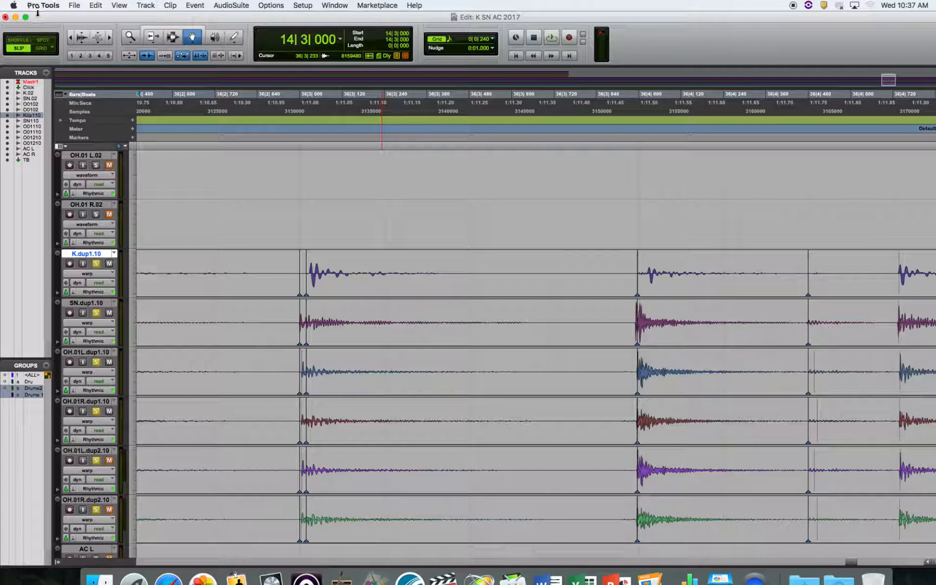
- Close the Edit window and the K SN AC 2017 session without saving the changes
{"action": "left_click", "coordinate": [5, 17]}
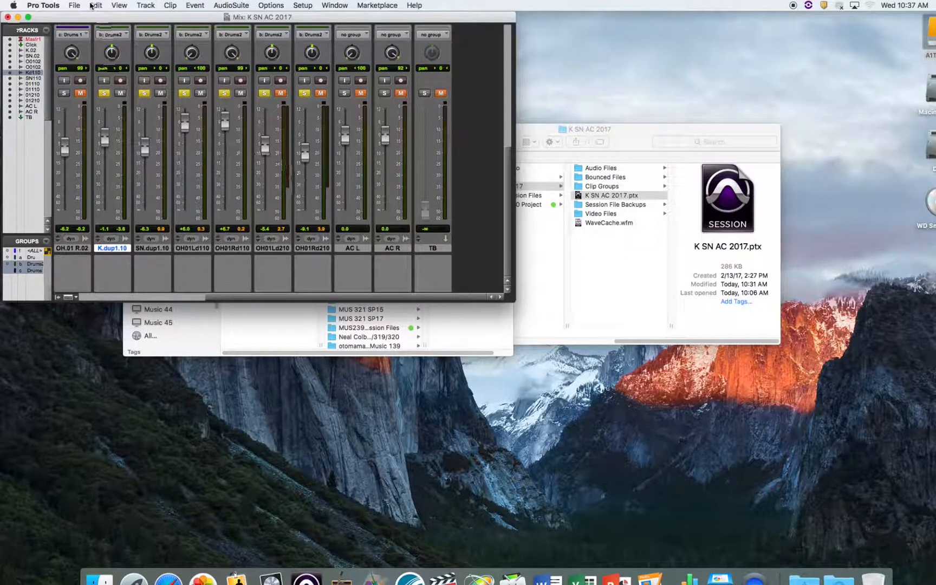
{"action": "left_click", "coordinate": [74, 5]}
{"action": "left_click", "coordinate": [92, 57]}
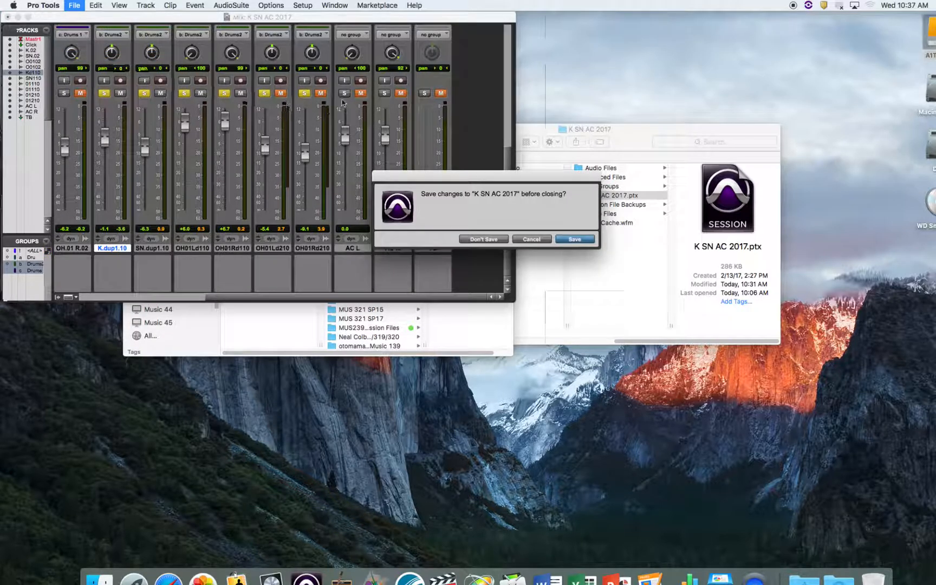
{"action": "left_click", "coordinate": [496, 243]}
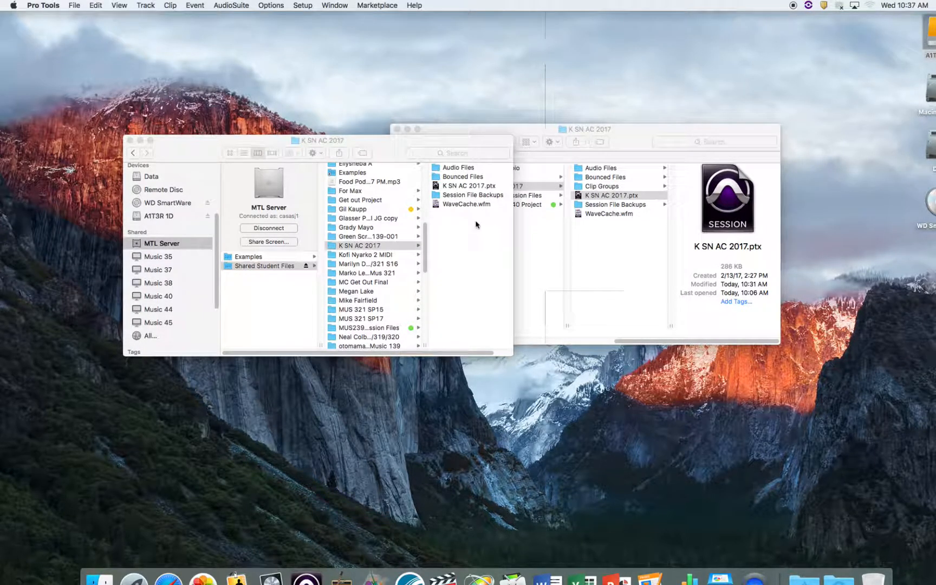
- In Finder, check the K SN AC folder's K SN AC 2017 session folder and its Audio Files on the A1T3R 1D drive
{"action": "left_click_drag", "start_coordinate": [398, 146], "coordinate": [315, 75]}
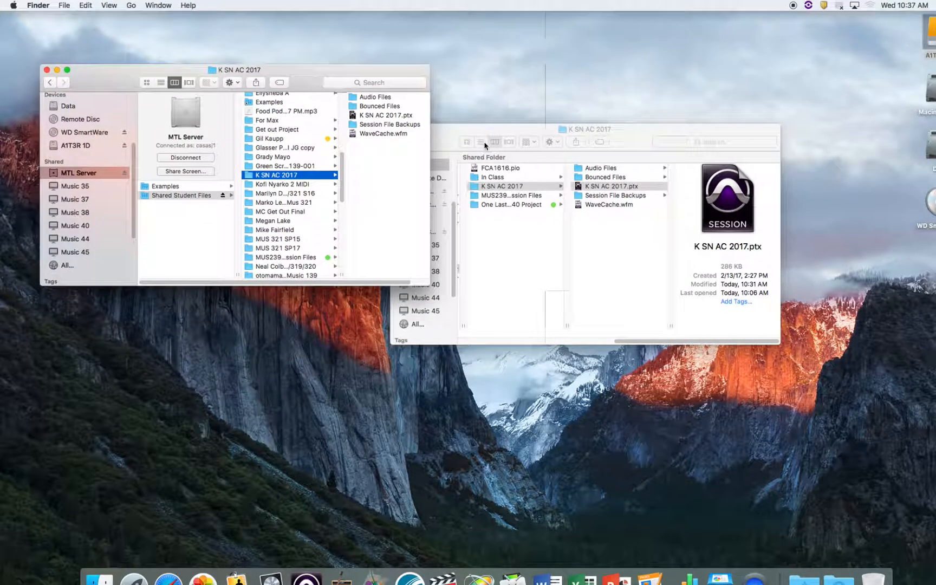
{"action": "left_click", "coordinate": [456, 140]}
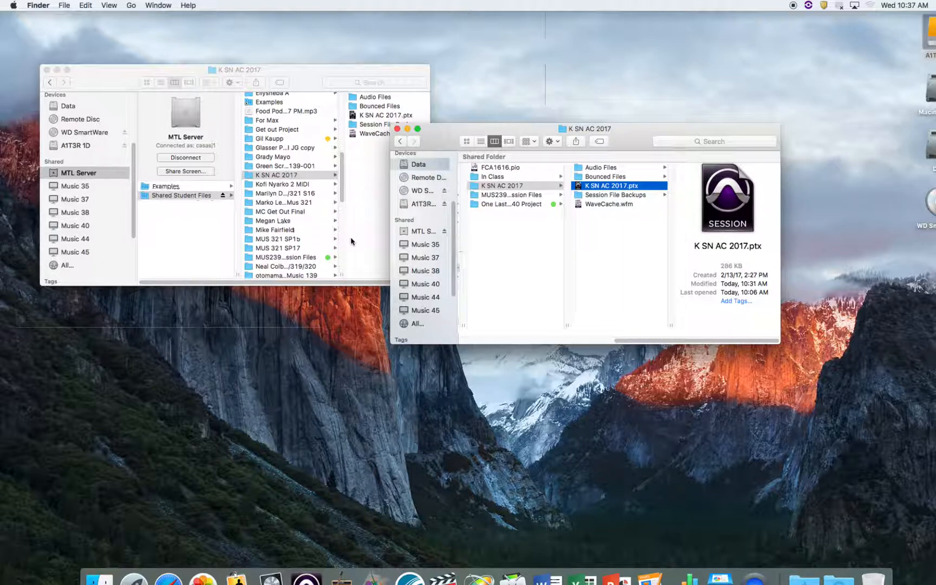
{"action": "left_click", "coordinate": [419, 205]}
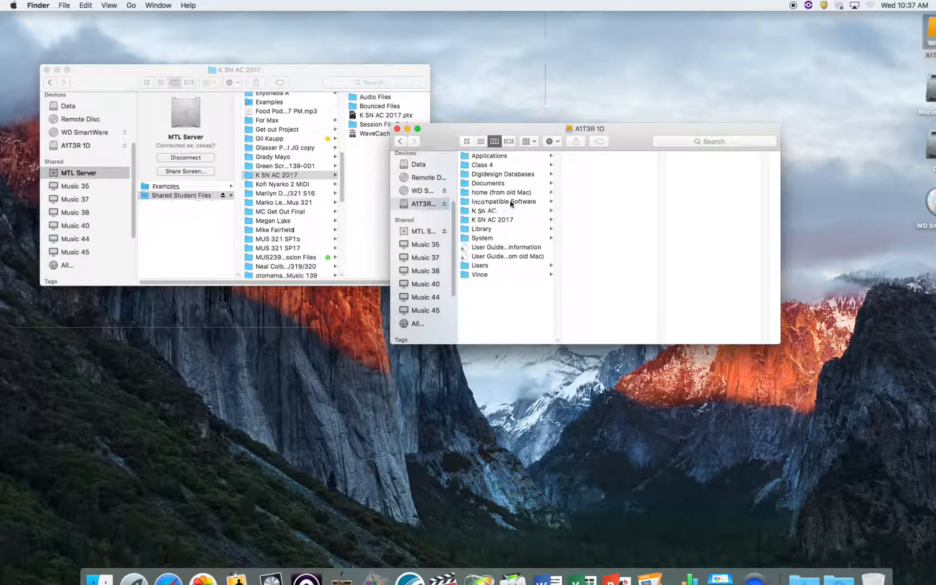
{"action": "left_click", "coordinate": [499, 211]}
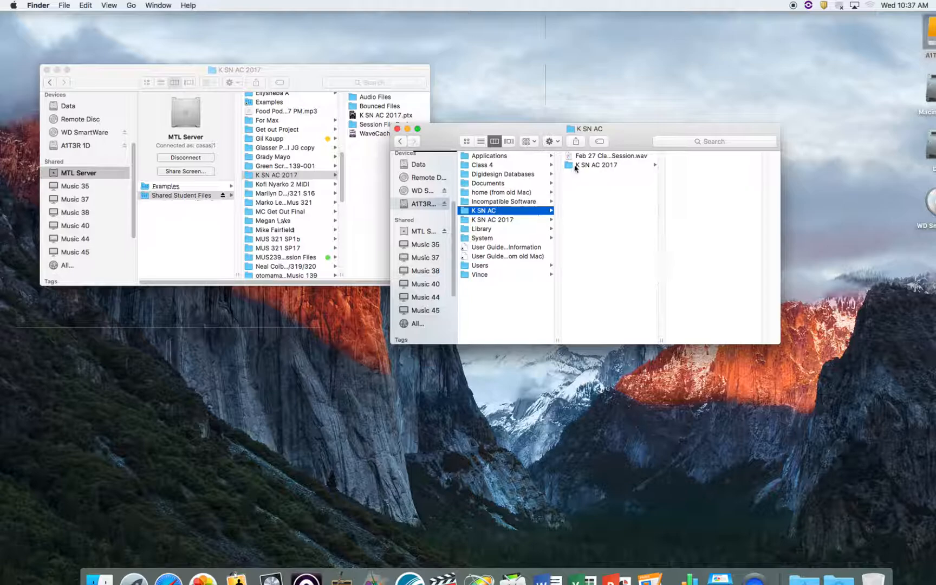
{"action": "left_click", "coordinate": [576, 166]}
{"action": "left_click", "coordinate": [685, 157]}
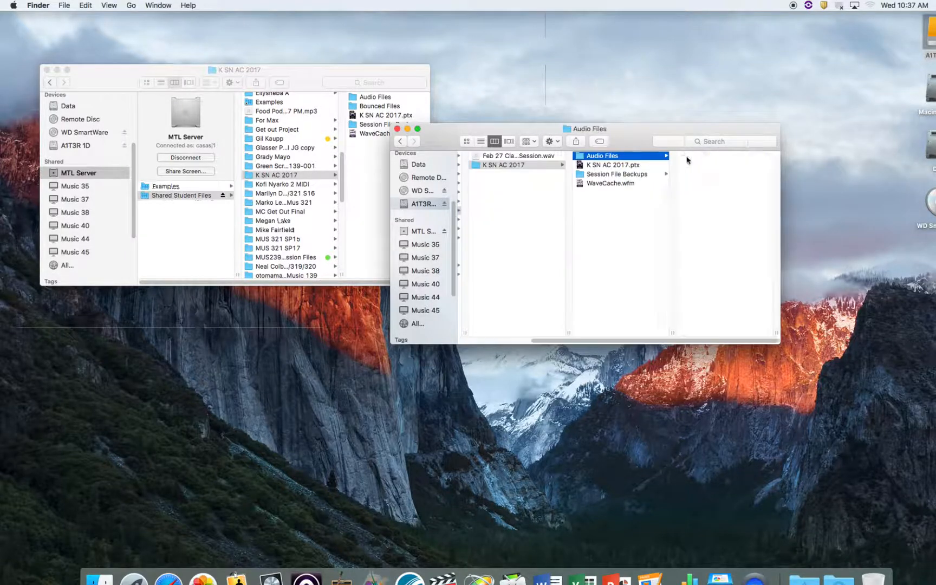
- Copy the K SN AC folder from A1T3R 1D into Shared Student Files on MTL Server and open the copy
{"action": "left_click", "coordinate": [400, 141]}
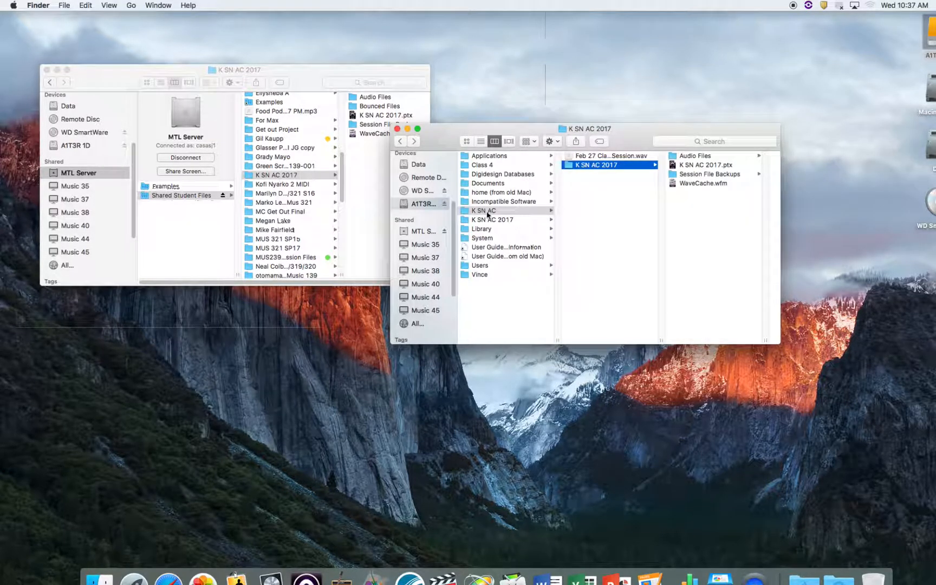
{"action": "left_click_drag", "start_coordinate": [484, 212], "coordinate": [311, 182]}
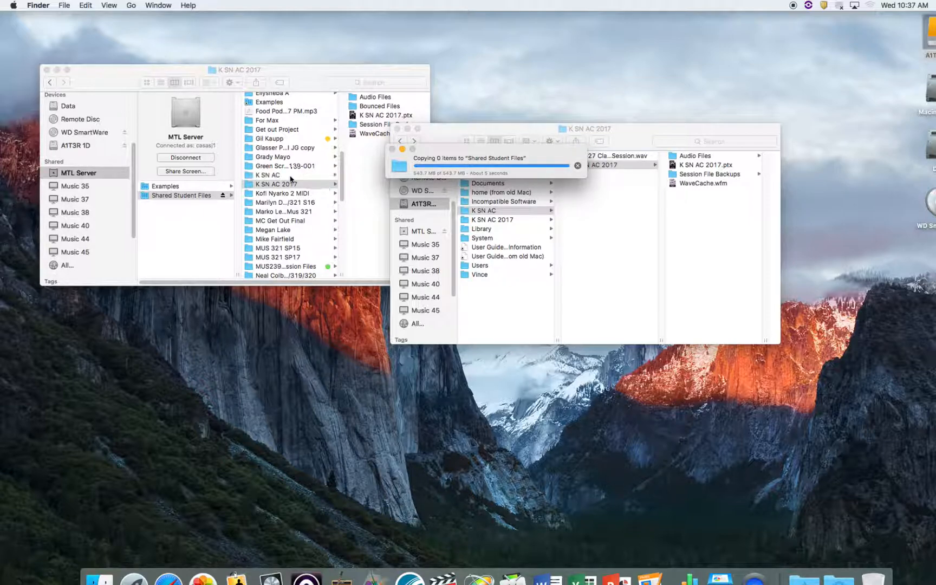
{"action": "left_click", "coordinate": [290, 177]}
{"action": "left_click", "coordinate": [289, 175]}
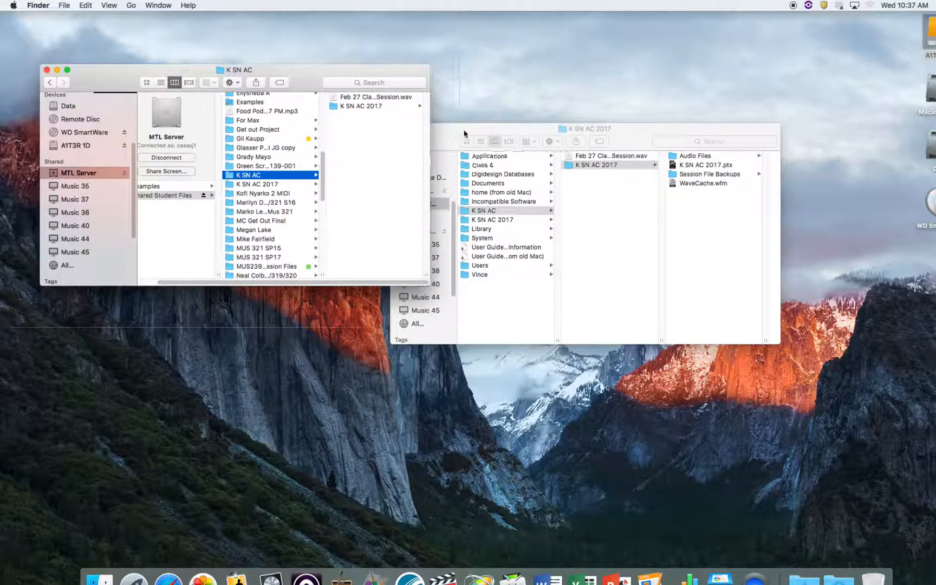
- Open the Sessions folder inside the instructor's personal folder on the Data drive, in a separate Finder window
{"action": "left_click_drag", "start_coordinate": [464, 147], "coordinate": [474, 193]}
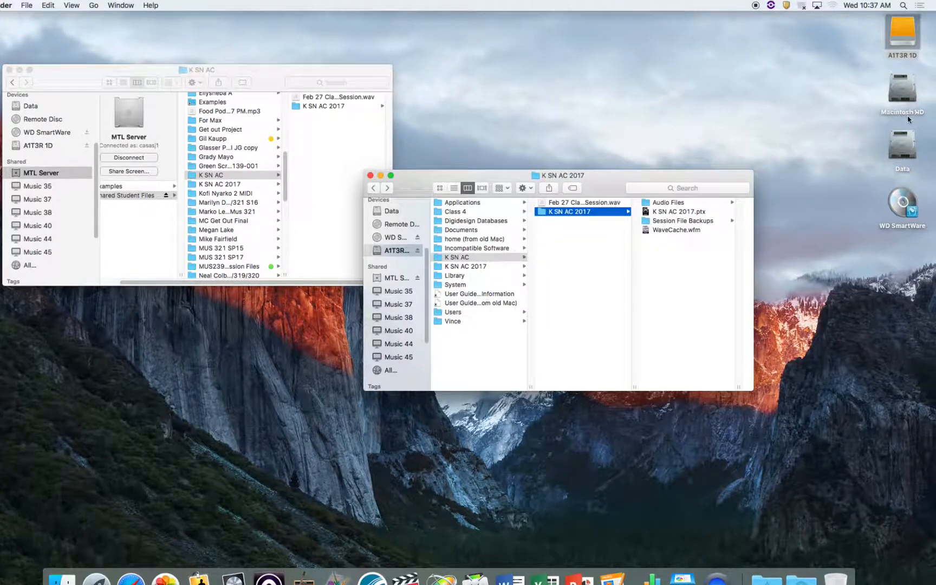
{"action": "double_click", "coordinate": [903, 145]}
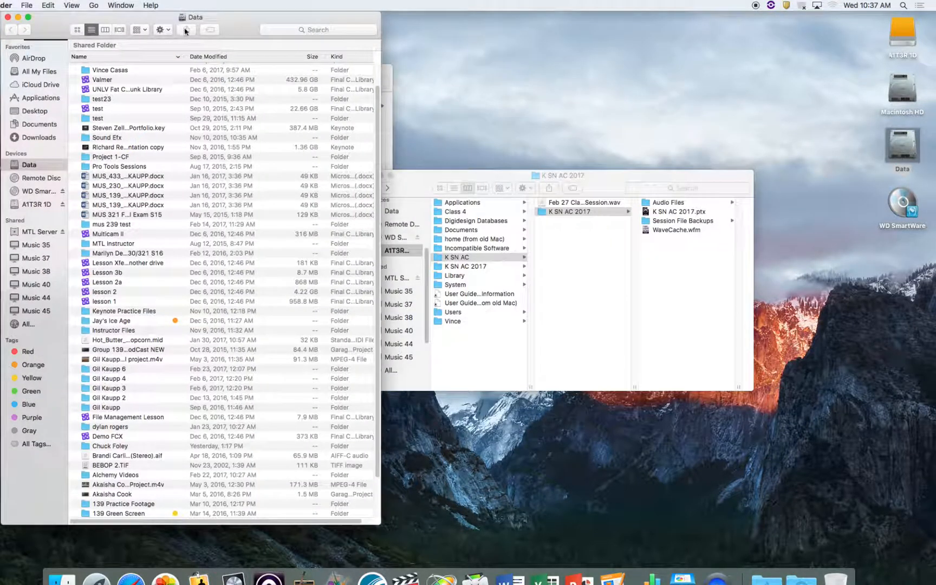
{"action": "left_click_drag", "start_coordinate": [36, 23], "coordinate": [475, 23]}
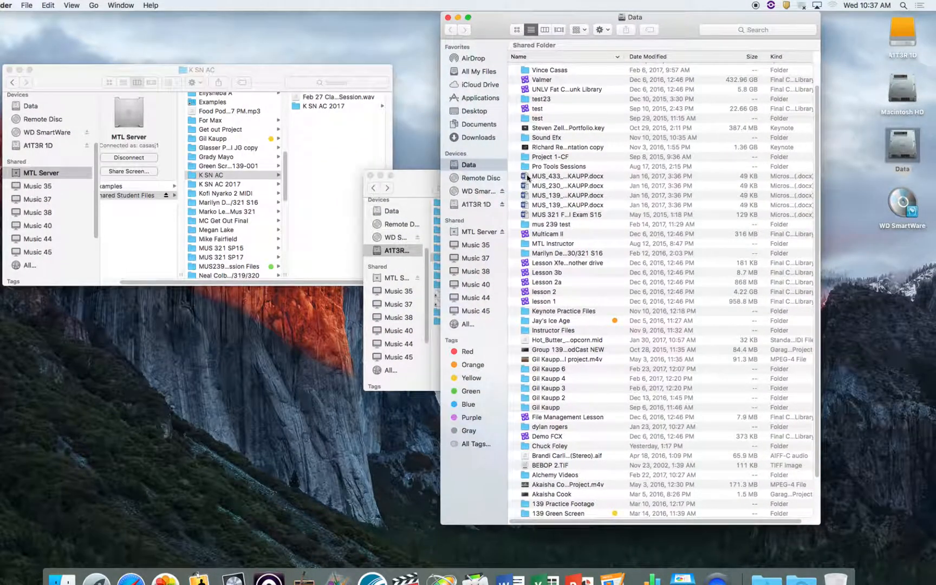
{"action": "double_click", "coordinate": [590, 70]}
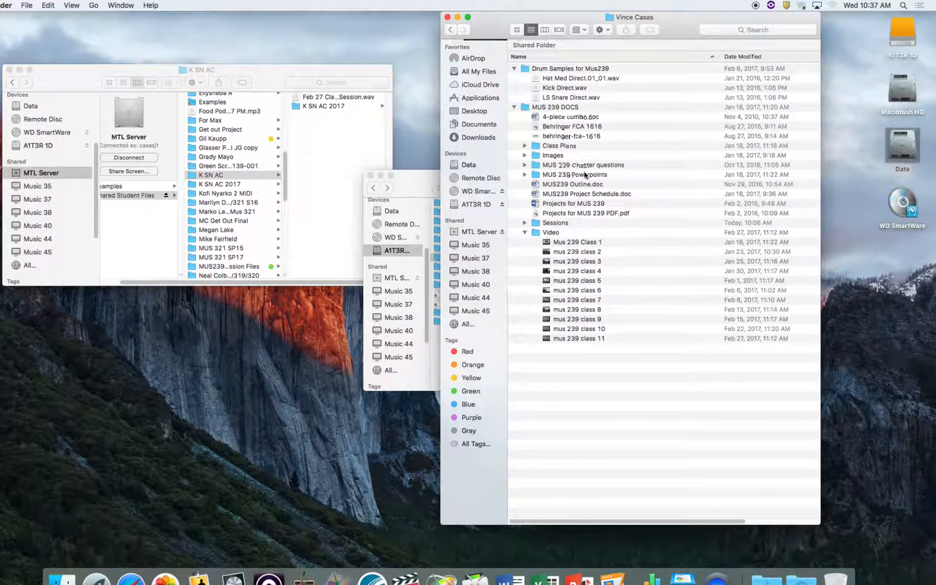
{"action": "double_click", "coordinate": [562, 223]}
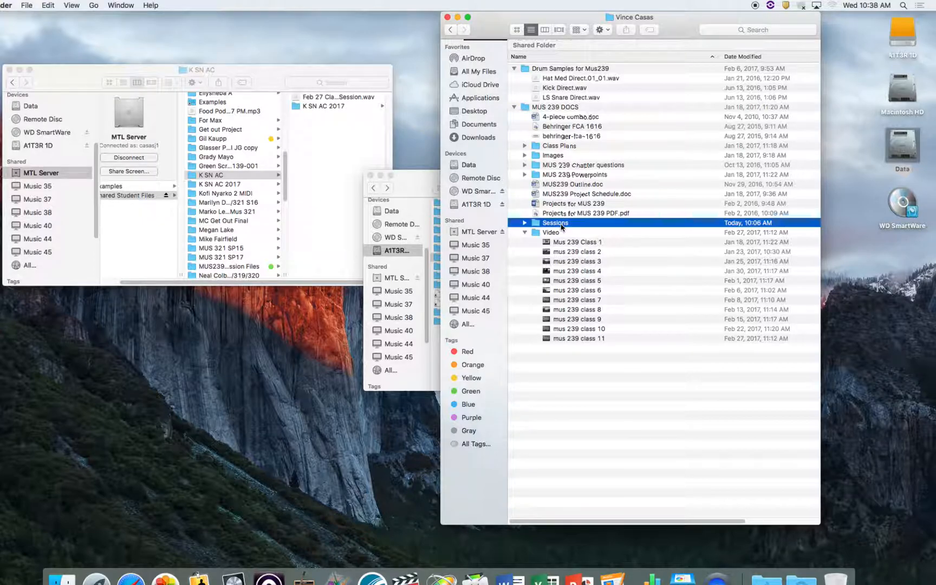
- Copy the K SN AC folder from A1T3R 1D into the Data drive's Sessions folder and close the source window
{"action": "left_click_drag", "start_coordinate": [439, 175], "coordinate": [752, 177]}
{"action": "left_click_drag", "start_coordinate": [456, 257], "coordinate": [605, 460]}
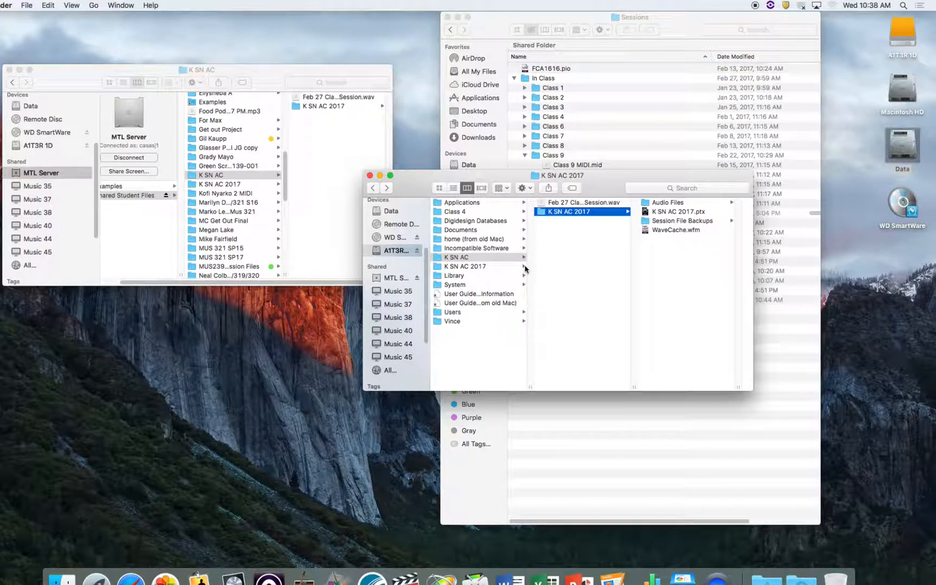
{"action": "left_click", "coordinate": [370, 175]}
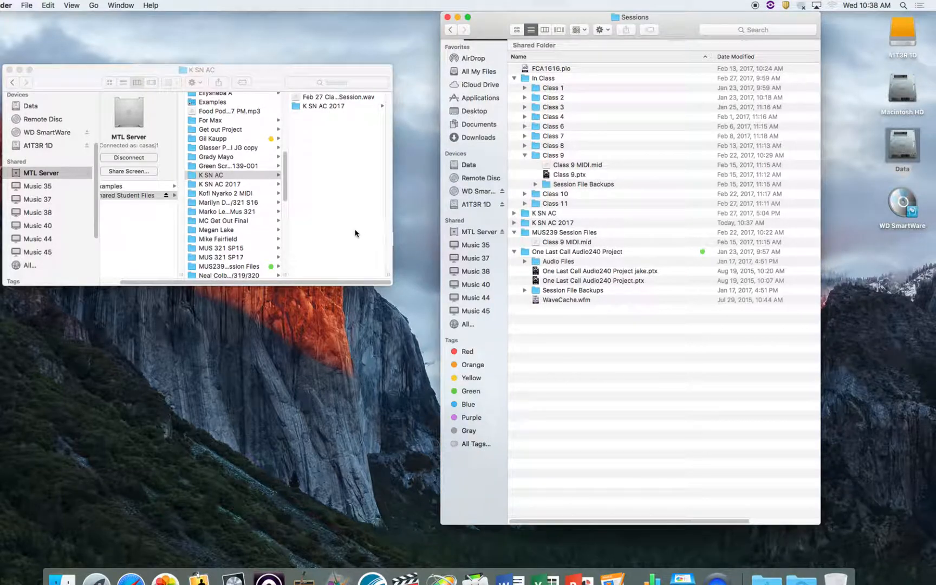
- Open the K SN AC 2017.ptx session from the copied K SN AC folder in Pro Tools, declining the detailed report
{"action": "double_click", "coordinate": [550, 212]}
{"action": "double_click", "coordinate": [569, 79]}
{"action": "left_click", "coordinate": [567, 79]}
{"action": "double_click", "coordinate": [567, 79]}
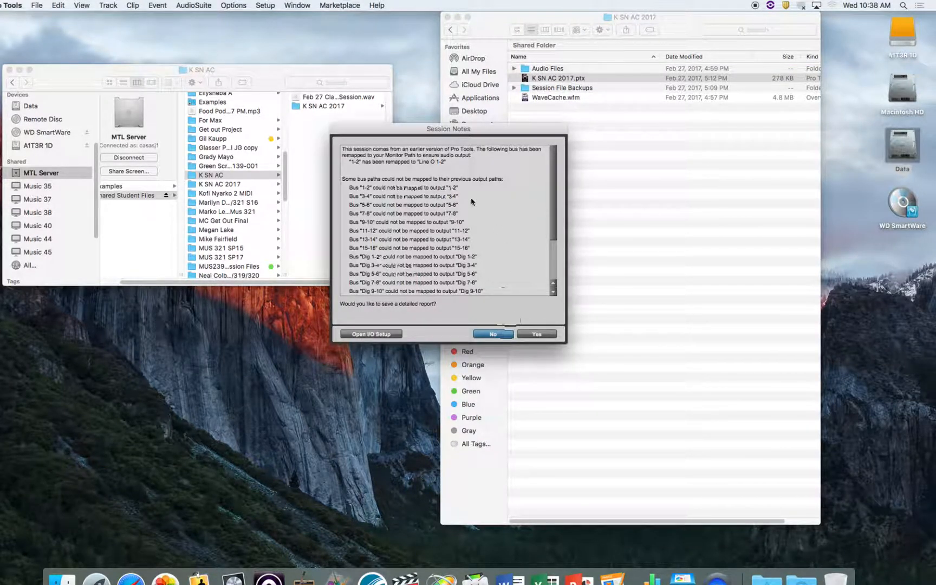
{"action": "left_click", "coordinate": [486, 336]}
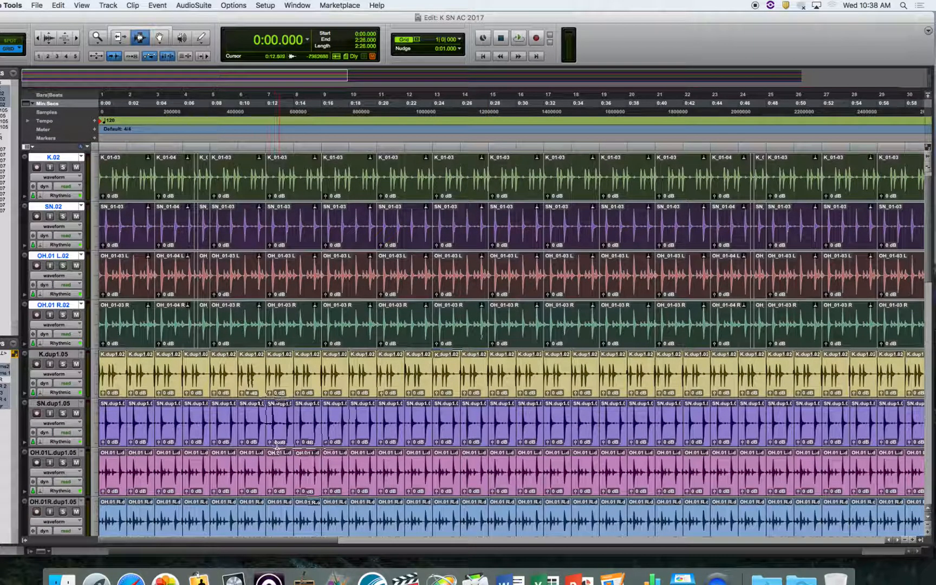
{"action": "double_click", "coordinate": [98, 36]}
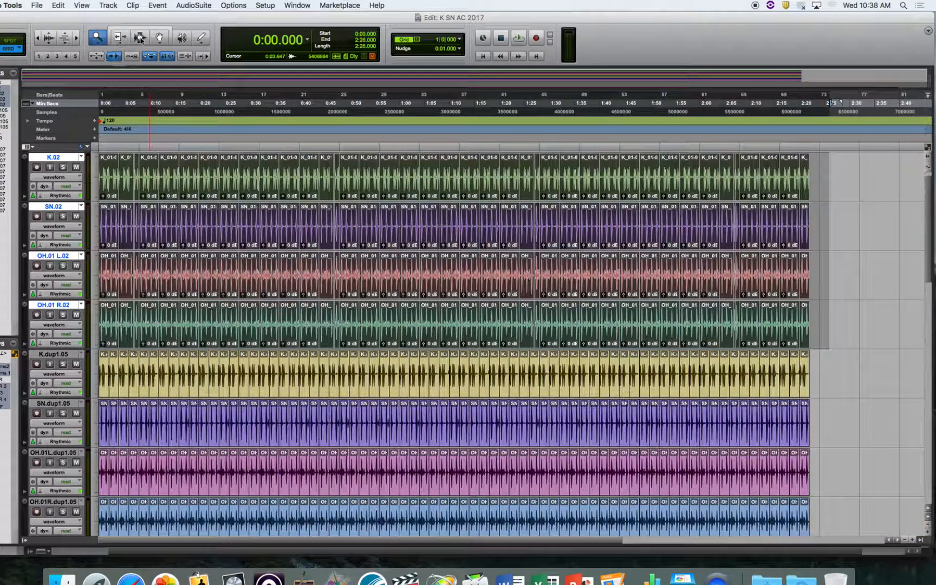
{"action": "scroll", "coordinate": [222, 249], "scroll_direction": "up", "scroll_amount": 1}
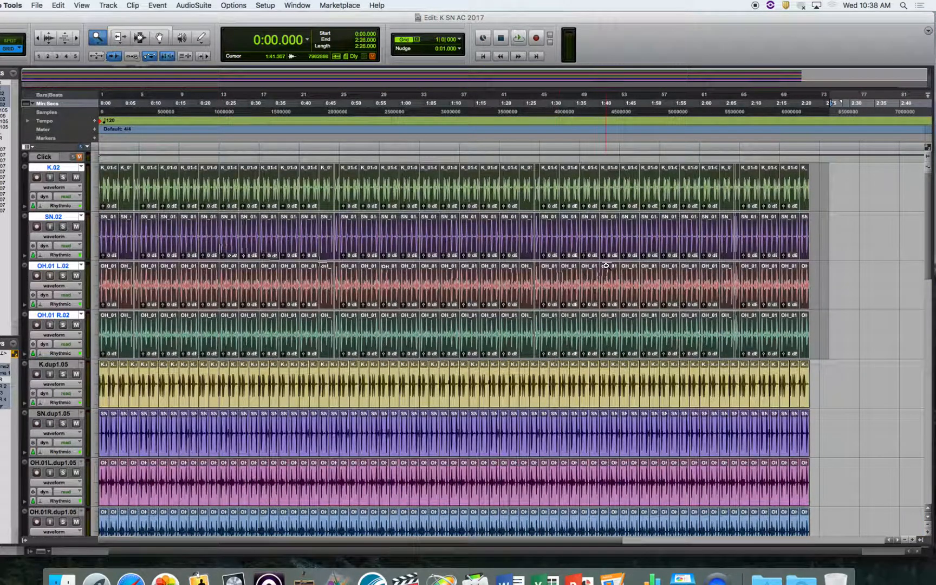
- Place the insertion point at 2:26.000 on the K.02 drum group, just past the end of the drum clips
{"action": "left_click", "coordinate": [905, 266]}
{"action": "left_click", "coordinate": [139, 37]}
{"action": "left_click", "coordinate": [363, 219]}
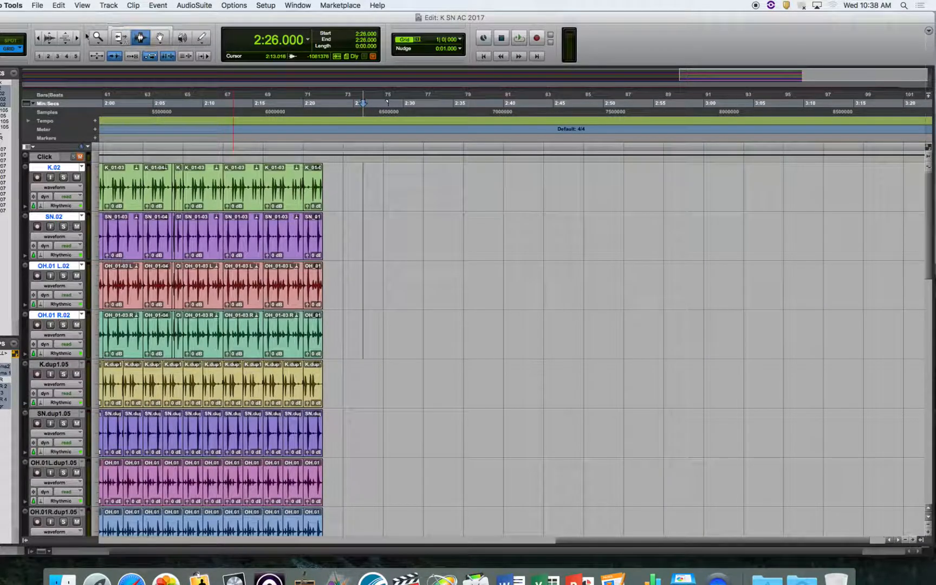
{"action": "left_click_drag", "start_coordinate": [658, 544], "coordinate": [465, 542]}
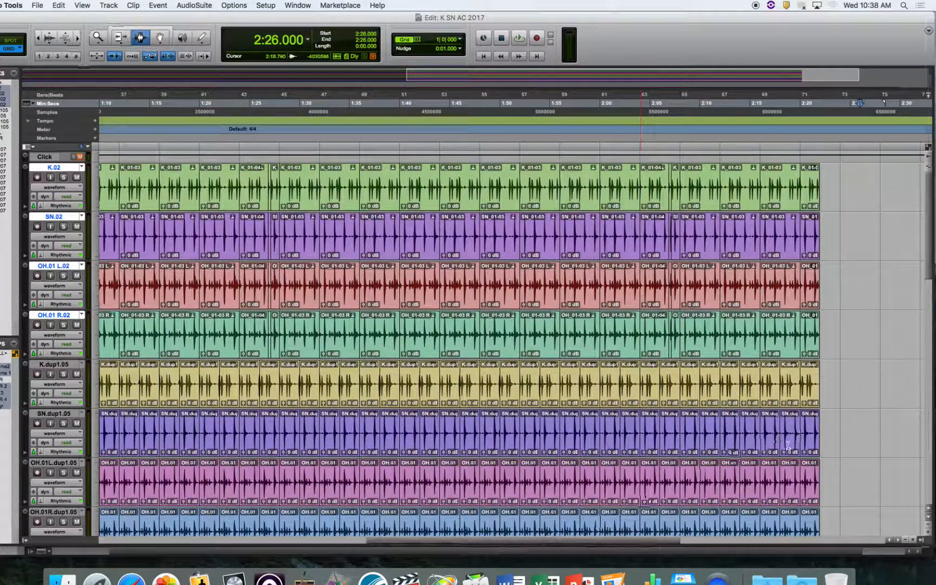
- Examine the guitar amp tracks below the drums across the full length of the session
{"action": "left_click_drag", "start_coordinate": [925, 246], "coordinate": [934, 331]}
{"action": "scroll", "coordinate": [934, 330], "scroll_direction": "down", "scroll_amount": 10}
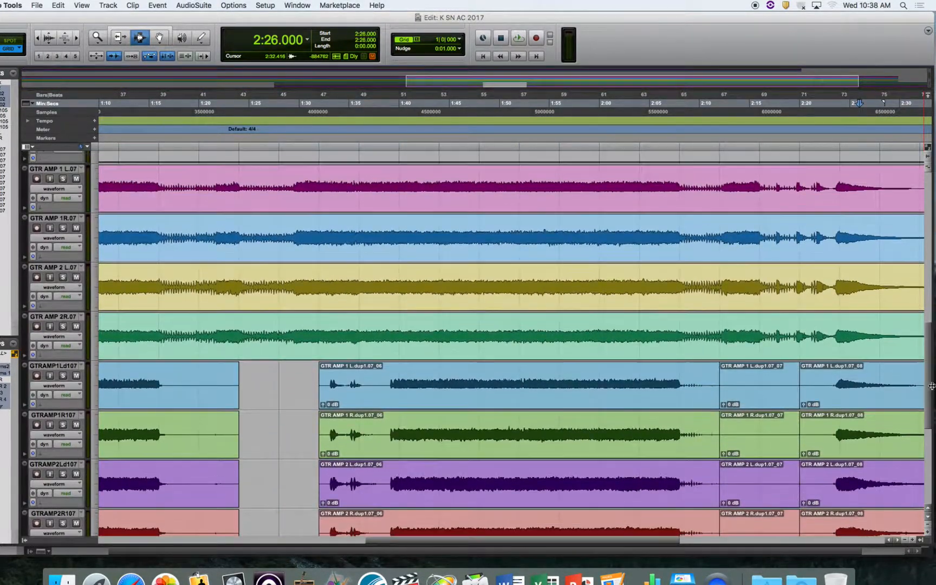
{"action": "double_click", "coordinate": [97, 37]}
{"action": "left_click", "coordinate": [140, 37]}
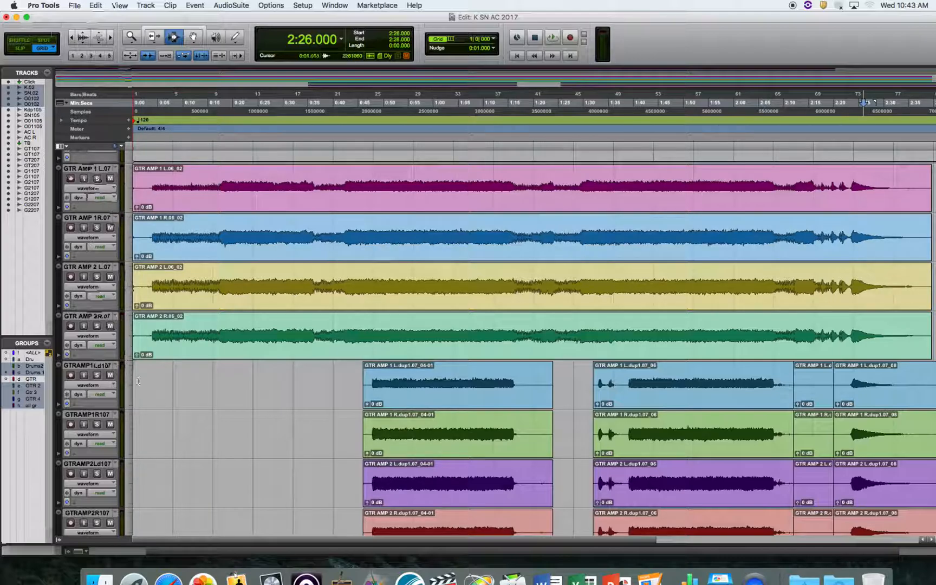
{"action": "scroll", "coordinate": [130, 405], "scroll_direction": "up", "scroll_amount": 3}
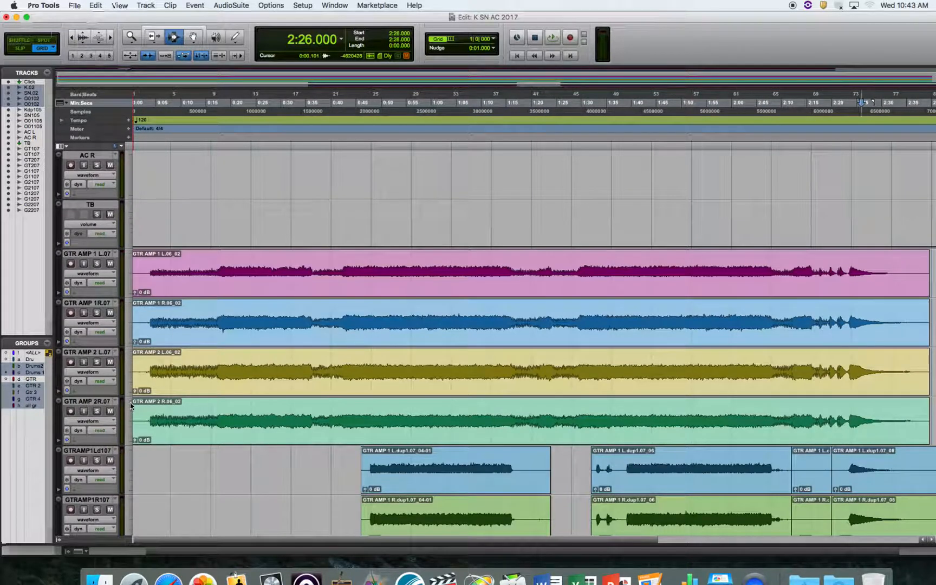
{"action": "scroll", "coordinate": [137, 430], "scroll_direction": "up", "scroll_amount": 2}
{"action": "scroll", "coordinate": [137, 431], "scroll_direction": "down", "scroll_amount": 15}
{"action": "scroll", "coordinate": [137, 431], "scroll_direction": "up", "scroll_amount": 10}
{"action": "scroll", "coordinate": [136, 431], "scroll_direction": "up", "scroll_amount": 2}
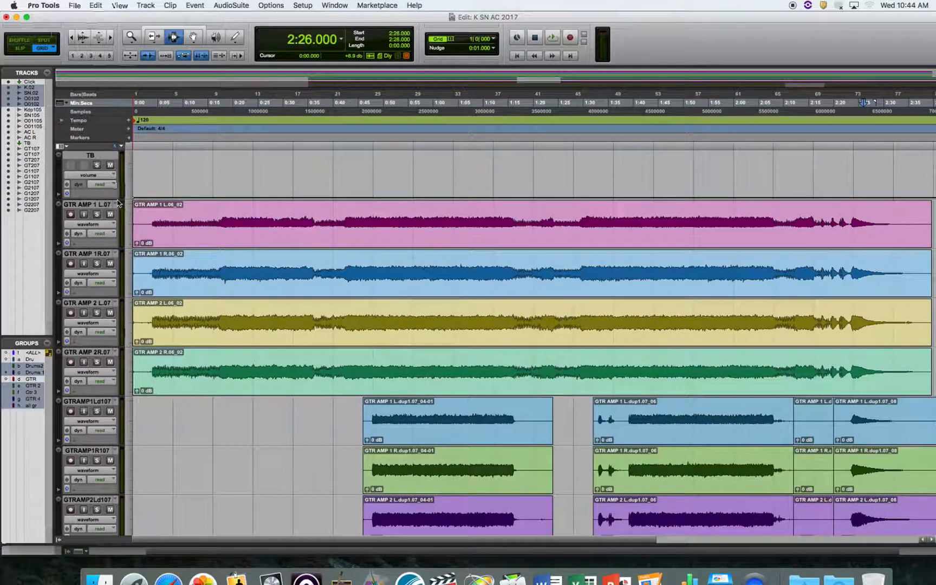
- Mute all the grouped guitar tracks through GTR AMP 1 L.07
{"action": "left_click", "coordinate": [111, 215]}
{"action": "scroll", "coordinate": [127, 268], "scroll_direction": "up", "scroll_amount": 5}
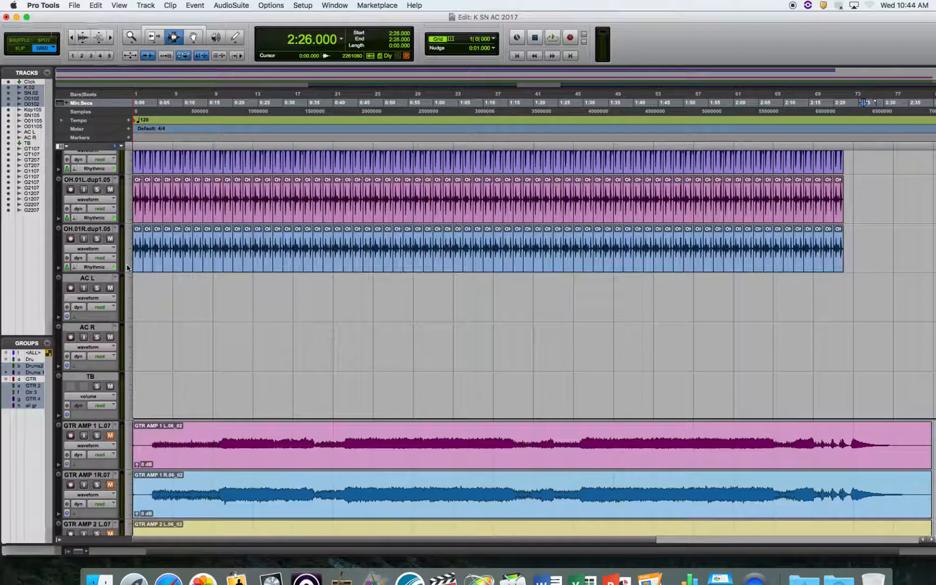
{"action": "scroll", "coordinate": [127, 268], "scroll_direction": "down", "scroll_amount": 6}
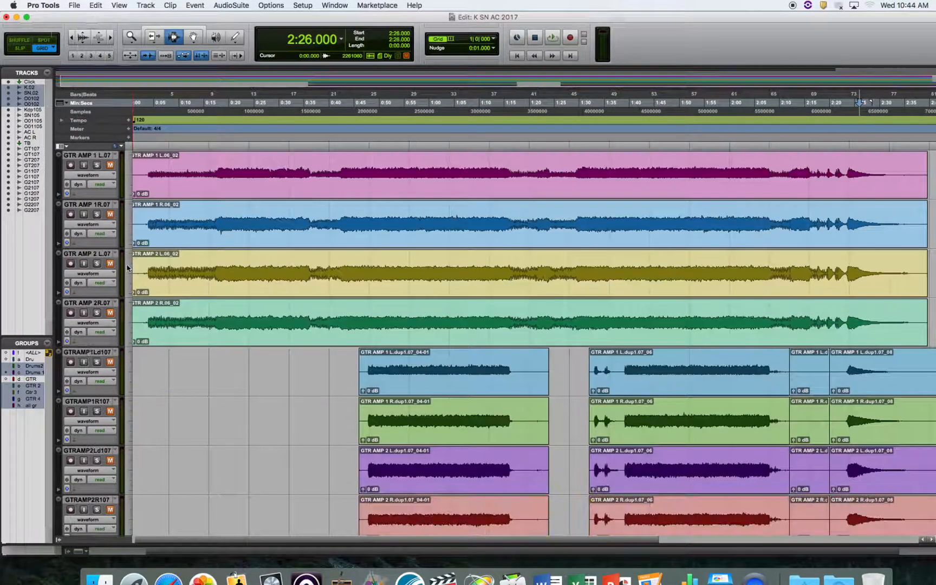
{"action": "scroll", "coordinate": [127, 268], "scroll_direction": "up", "scroll_amount": 5}
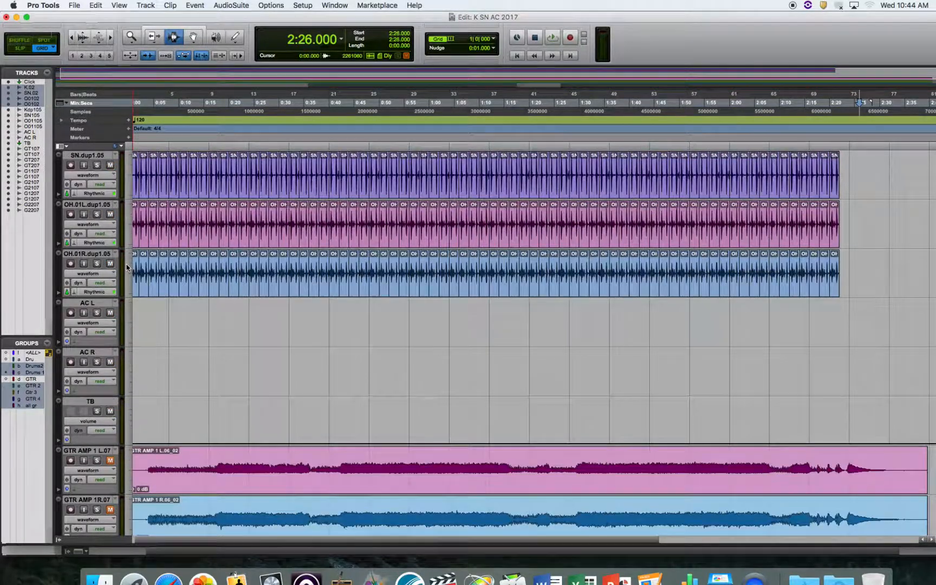
{"action": "scroll", "coordinate": [124, 264], "scroll_direction": "down", "scroll_amount": 1}
{"action": "scroll", "coordinate": [123, 265], "scroll_direction": "up", "scroll_amount": 2}
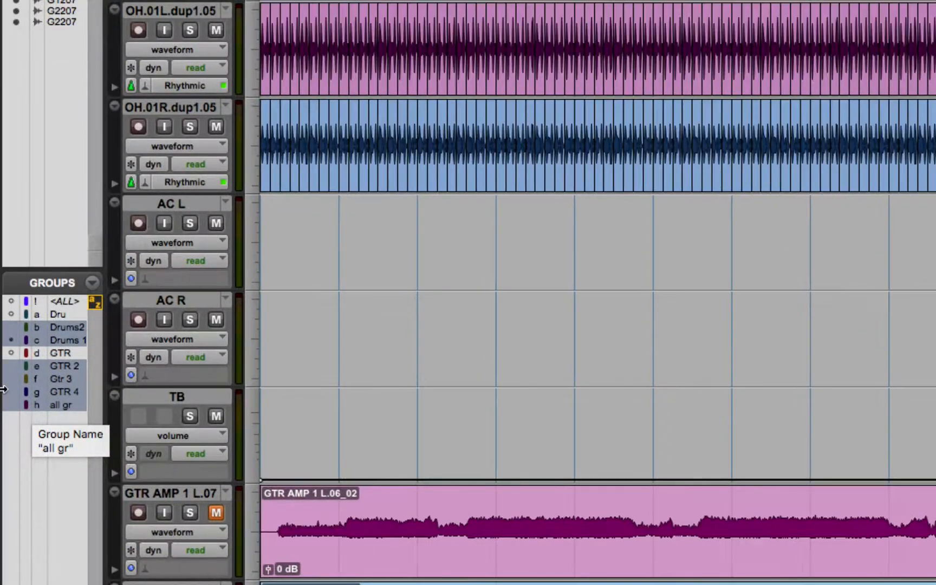
- Deactivate the "all gr" group so the smaller guitar groups can be controlled independently
{"action": "left_click", "coordinate": [65, 407]}
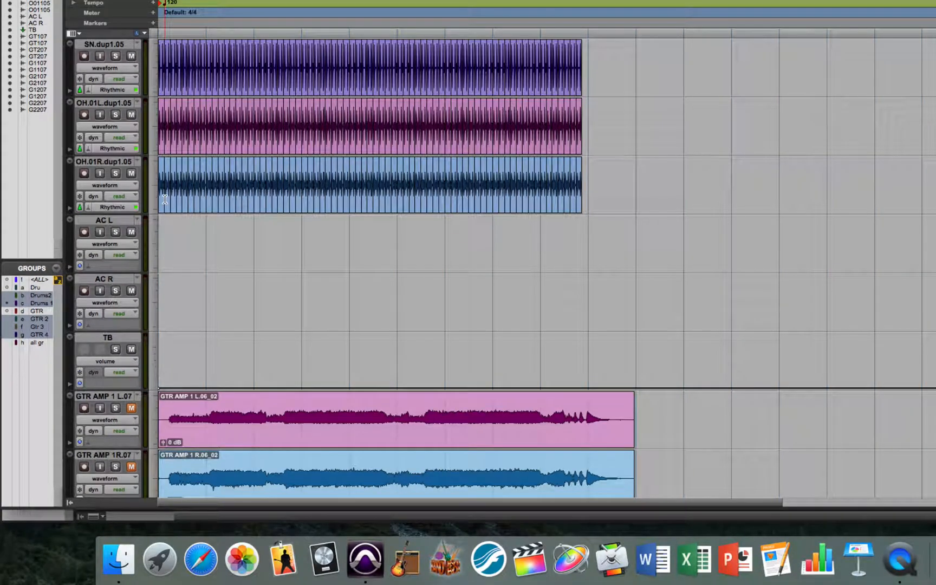
{"action": "left_click", "coordinate": [187, 205]}
{"action": "scroll", "coordinate": [194, 252], "scroll_direction": "up", "scroll_amount": 1}
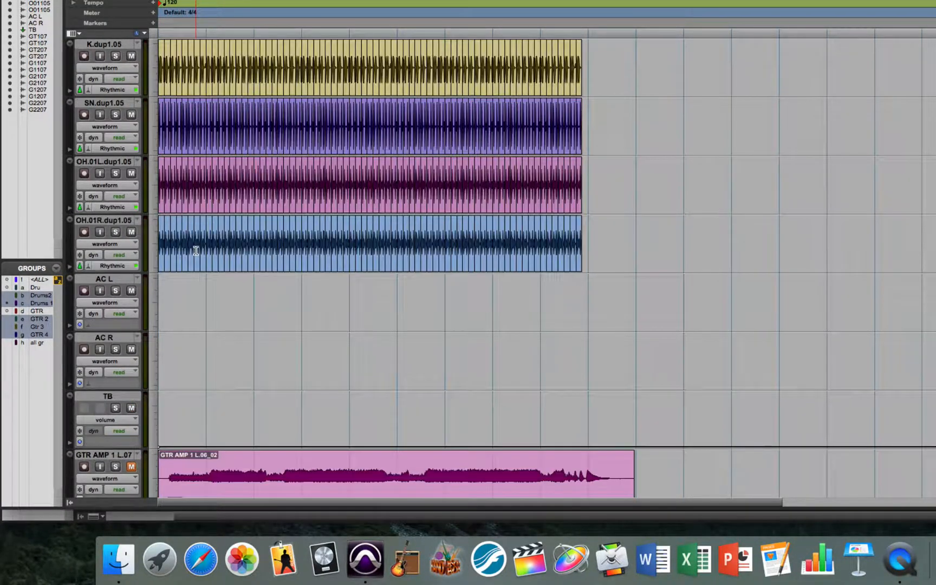
{"action": "scroll", "coordinate": [196, 251], "scroll_direction": "down", "scroll_amount": 15}
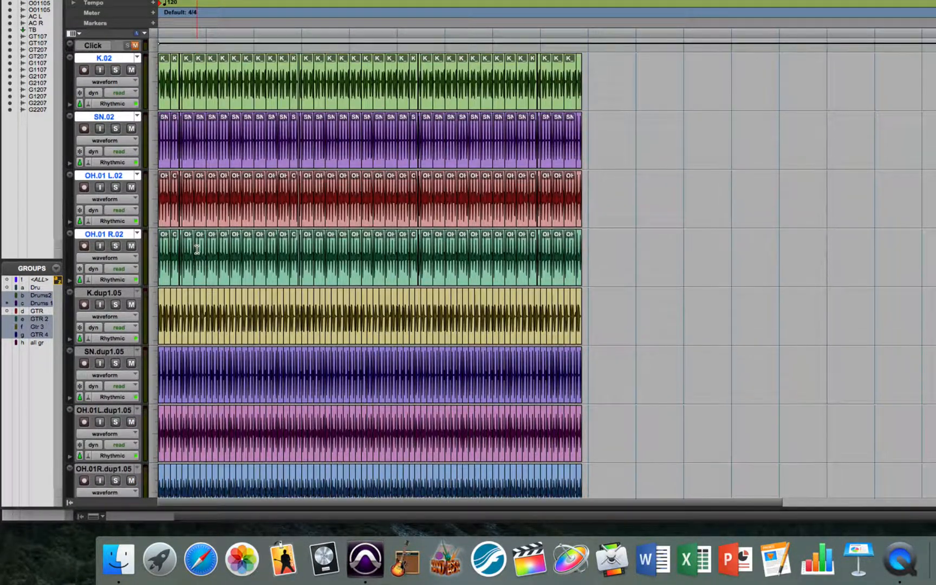
{"action": "scroll", "coordinate": [197, 249], "scroll_direction": "up", "scroll_amount": 8}
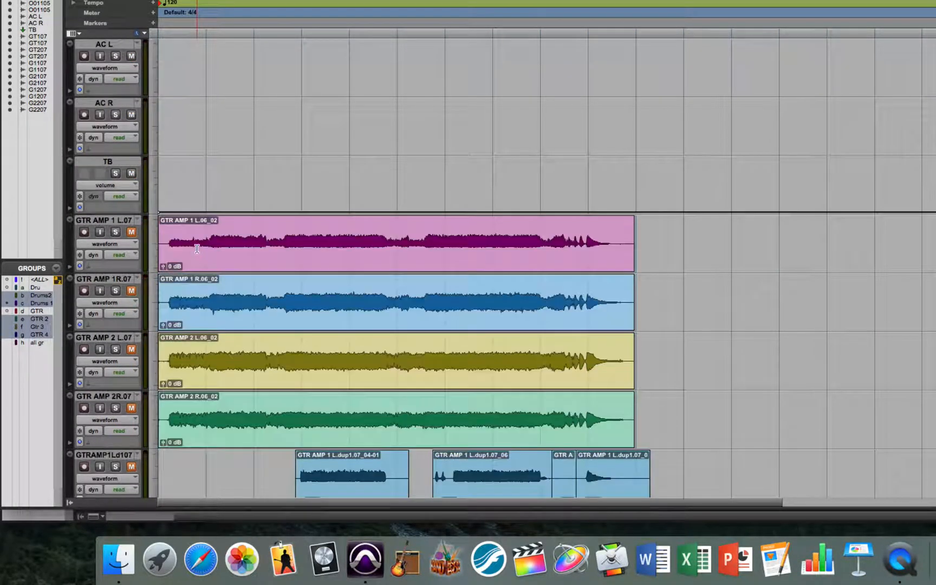
{"action": "scroll", "coordinate": [197, 248], "scroll_direction": "down", "scroll_amount": 1}
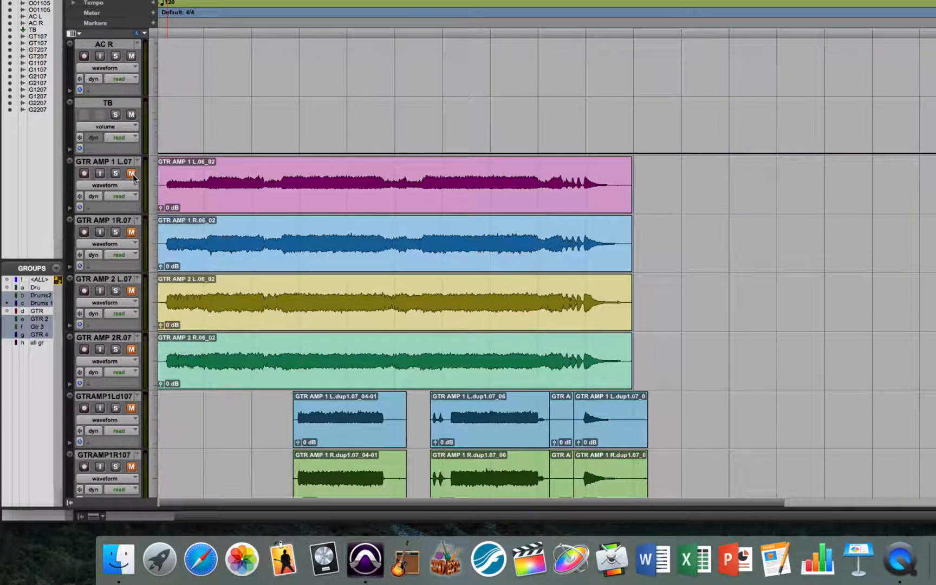
- Unmute the two doubled guitar groups, GTRAMP 107 and GTRAMP 207, leaving the main guitar amp tracks muted
{"action": "scroll", "coordinate": [257, 342], "scroll_direction": "up", "scroll_amount": 1}
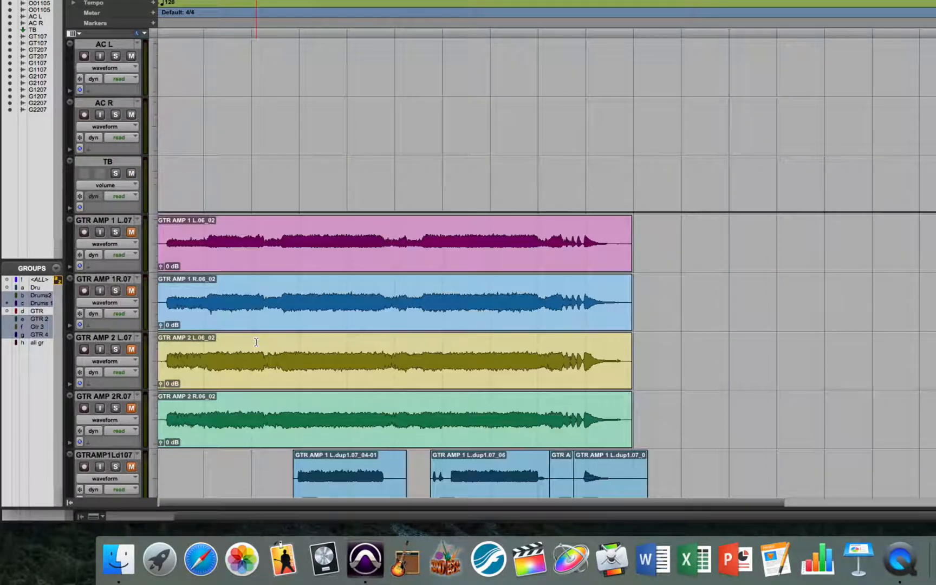
{"action": "scroll", "coordinate": [256, 342], "scroll_direction": "down", "scroll_amount": 6}
{"action": "scroll", "coordinate": [256, 342], "scroll_direction": "down", "scroll_amount": 1}
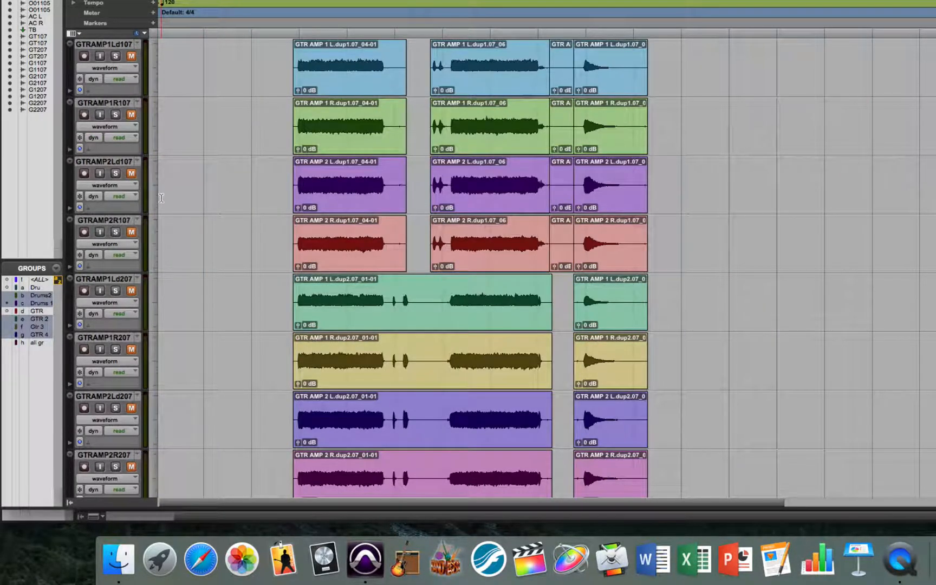
{"action": "scroll", "coordinate": [169, 270], "scroll_direction": "down", "scroll_amount": 1}
{"action": "scroll", "coordinate": [168, 270], "scroll_direction": "right", "scroll_amount": 1}
{"action": "left_click", "coordinate": [132, 397]}
{"action": "left_click", "coordinate": [132, 162]}
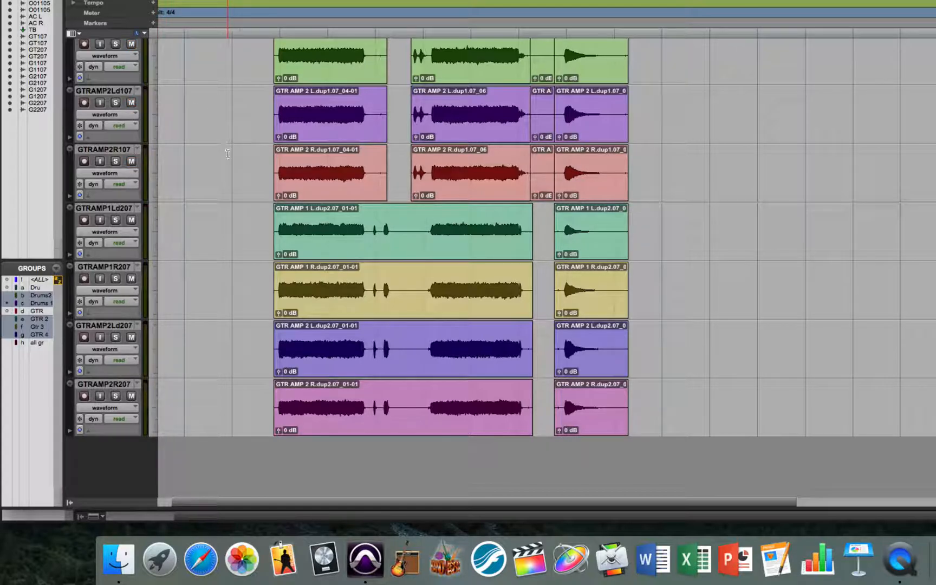
- Zoom in on the doubled guitars with the insertion point at 0:48.000, and view the guitar channels in the Mix window
{"action": "scroll", "coordinate": [227, 153], "scroll_direction": "up", "scroll_amount": 3}
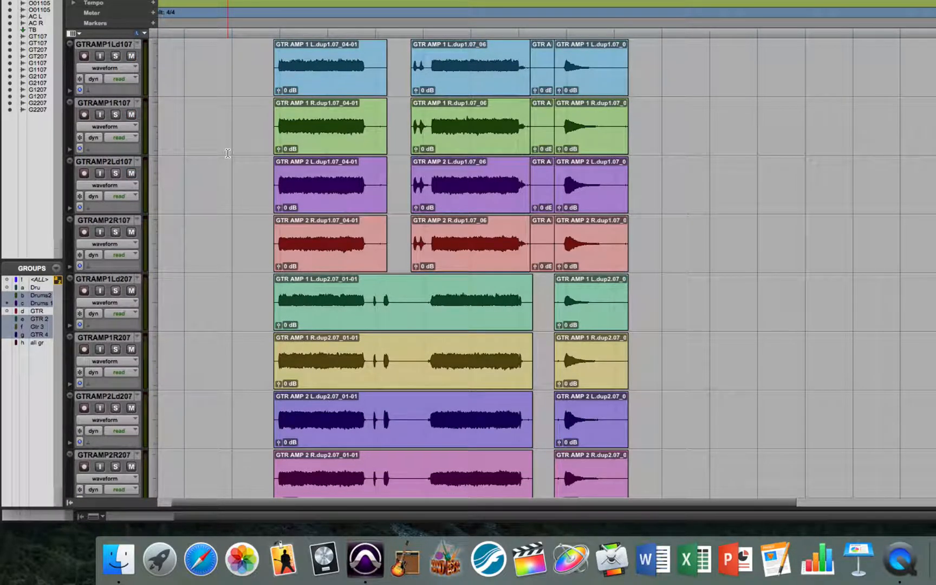
{"action": "scroll", "coordinate": [227, 153], "scroll_direction": "down", "scroll_amount": 1}
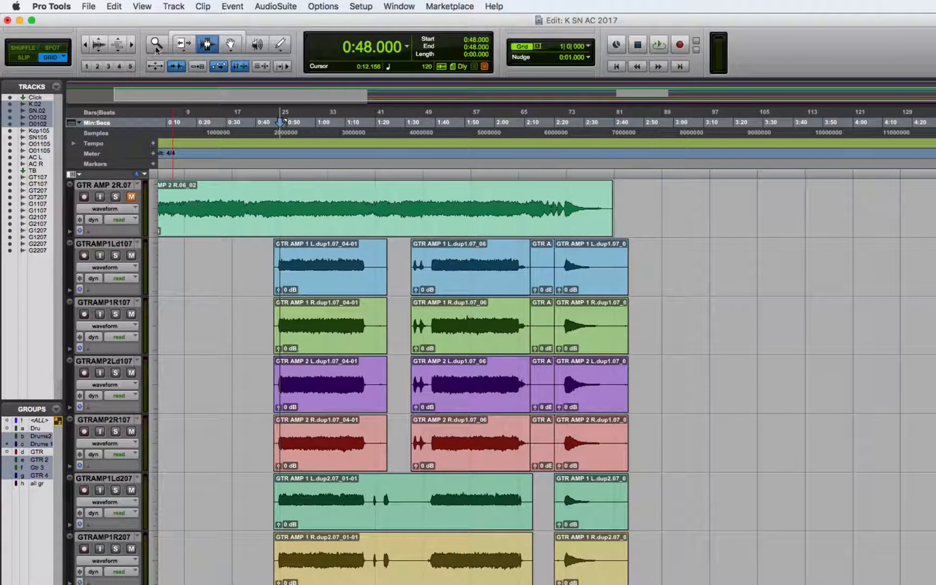
{"action": "left_click", "coordinate": [131, 44]}
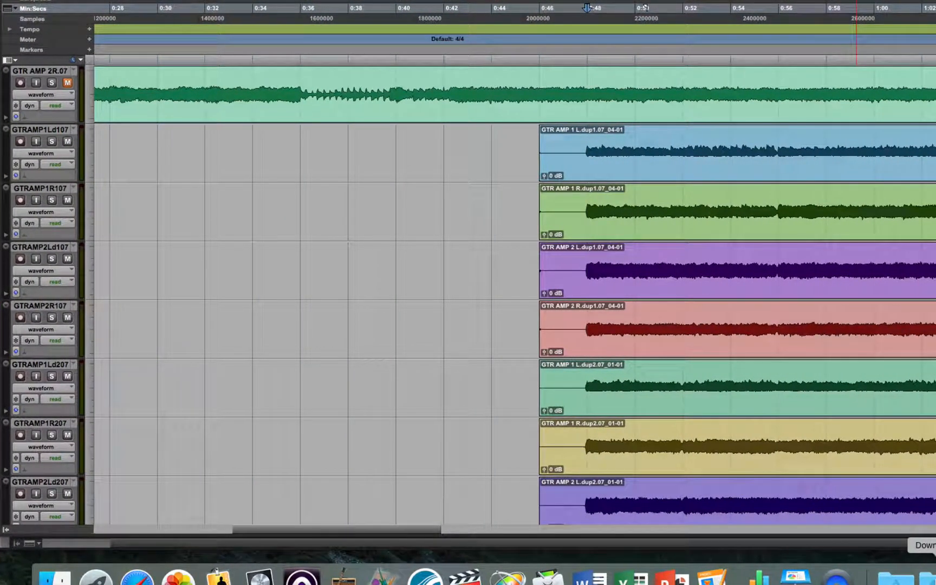
{"action": "key", "text": "super+="}
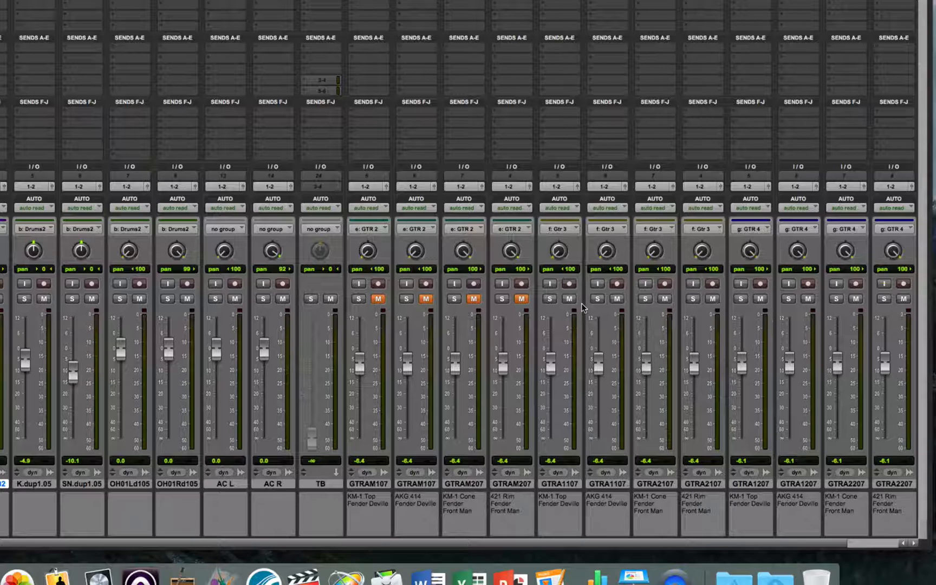
{"action": "key", "text": "super+equal"}
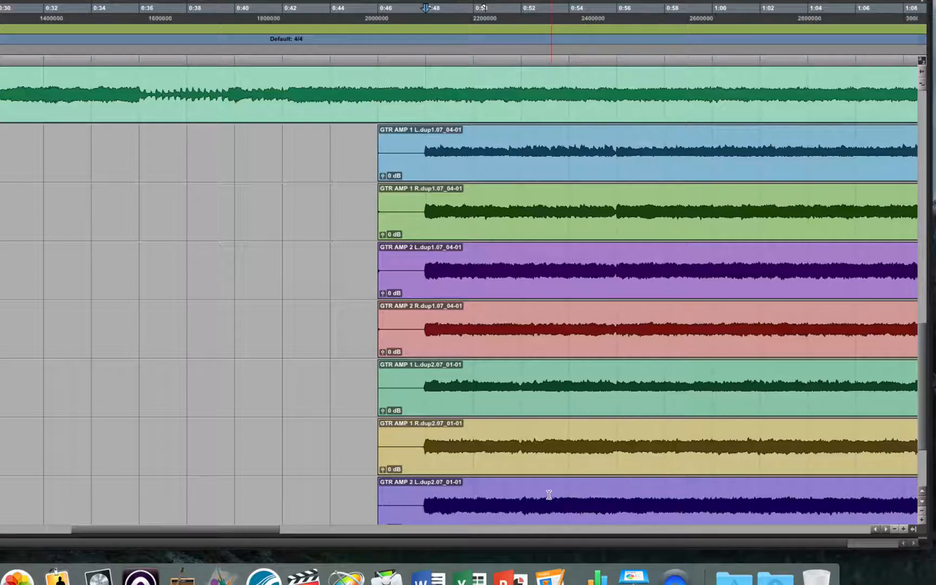
- Select 0:48 to 0:56 on the first doubled guitar group, and the same range on the second doubled group
{"action": "scroll", "coordinate": [586, 344], "scroll_direction": "up", "scroll_amount": 3}
{"action": "scroll", "coordinate": [586, 344], "scroll_direction": "down", "scroll_amount": 5}
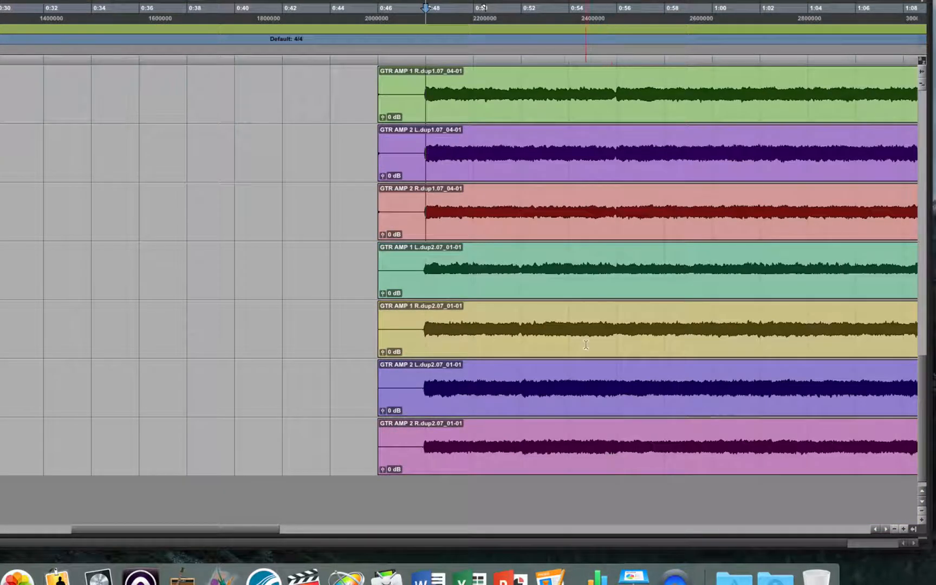
{"action": "scroll", "coordinate": [431, 153], "scroll_direction": "down", "scroll_amount": 1}
{"action": "scroll", "coordinate": [432, 153], "scroll_direction": "up", "scroll_amount": 5}
{"action": "left_click_drag", "start_coordinate": [435, 178], "coordinate": [615, 223]}
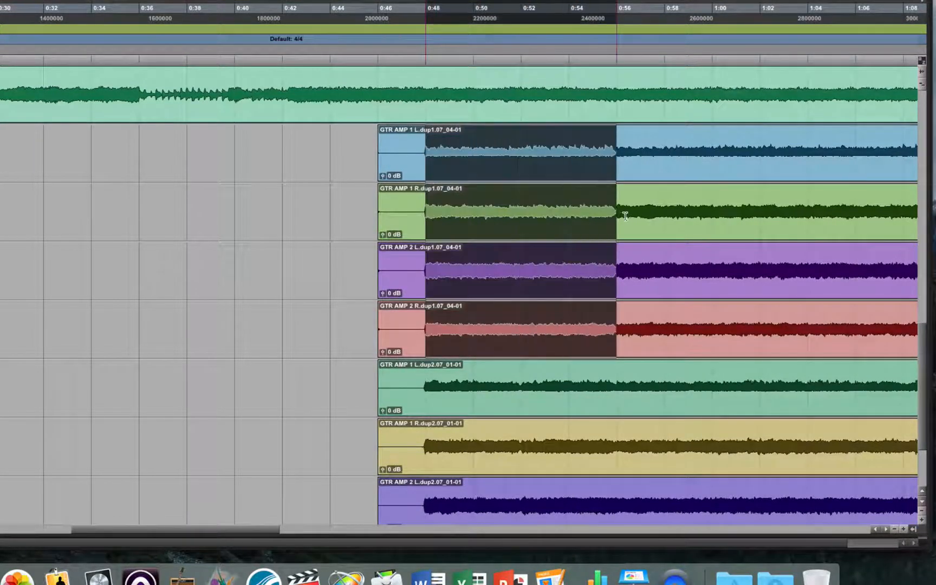
{"action": "left_click_drag", "start_coordinate": [421, 396], "coordinate": [615, 462]}
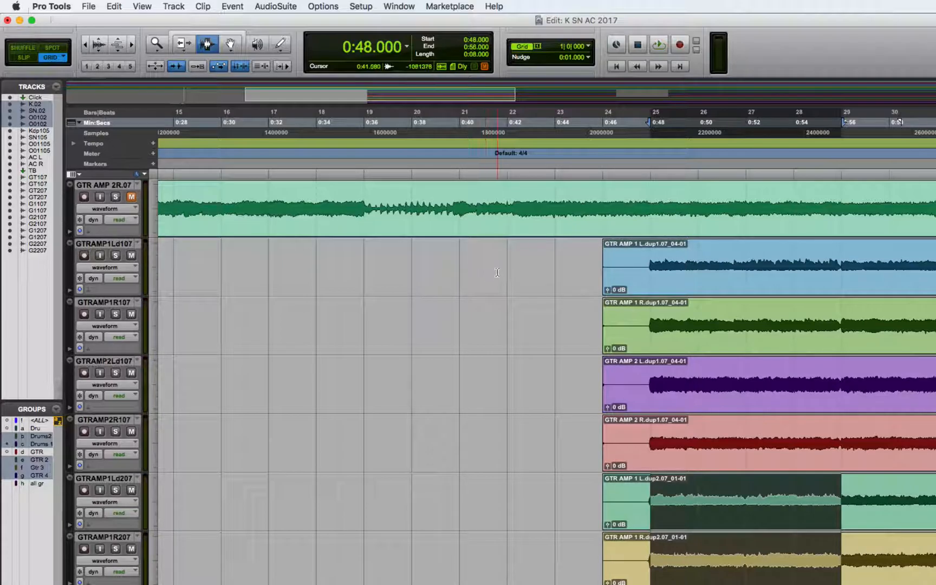
- Switch to Slip mode and zoom in around 0:48 to compare where both doubled guitar groups start
{"action": "left_click", "coordinate": [24, 57]}
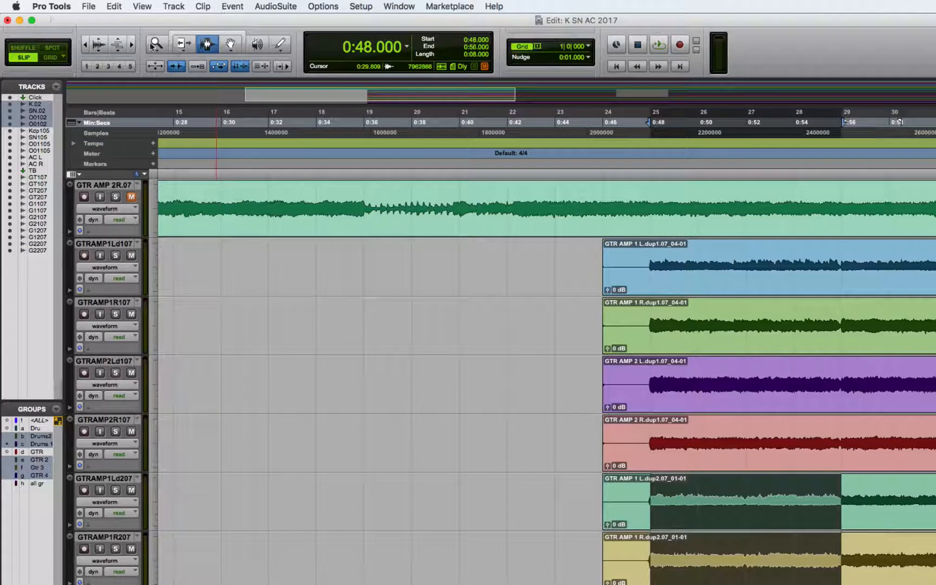
{"action": "left_click", "coordinate": [130, 45]}
{"action": "left_click", "coordinate": [131, 45]}
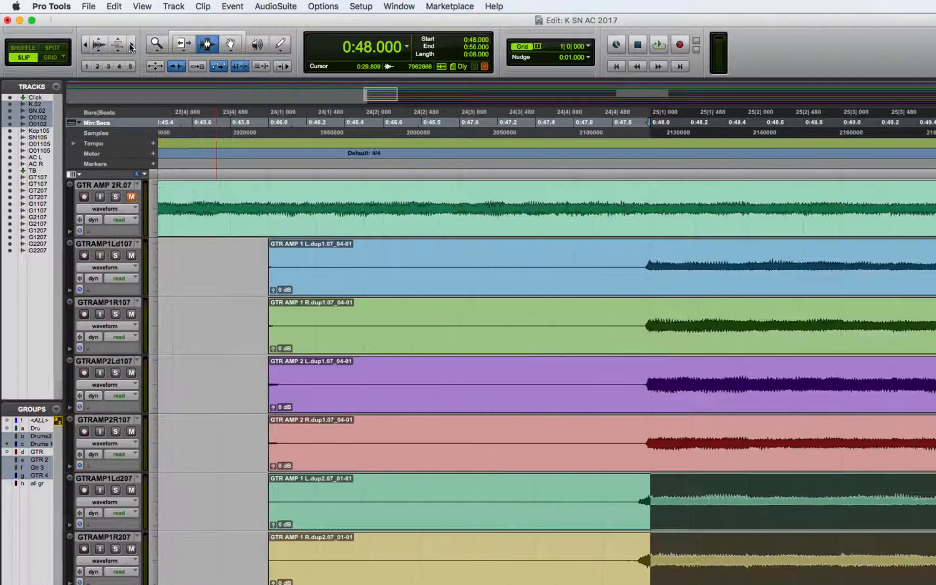
{"action": "left_click", "coordinate": [130, 45]}
{"action": "left_click", "coordinate": [131, 45]}
{"action": "left_click", "coordinate": [130, 45]}
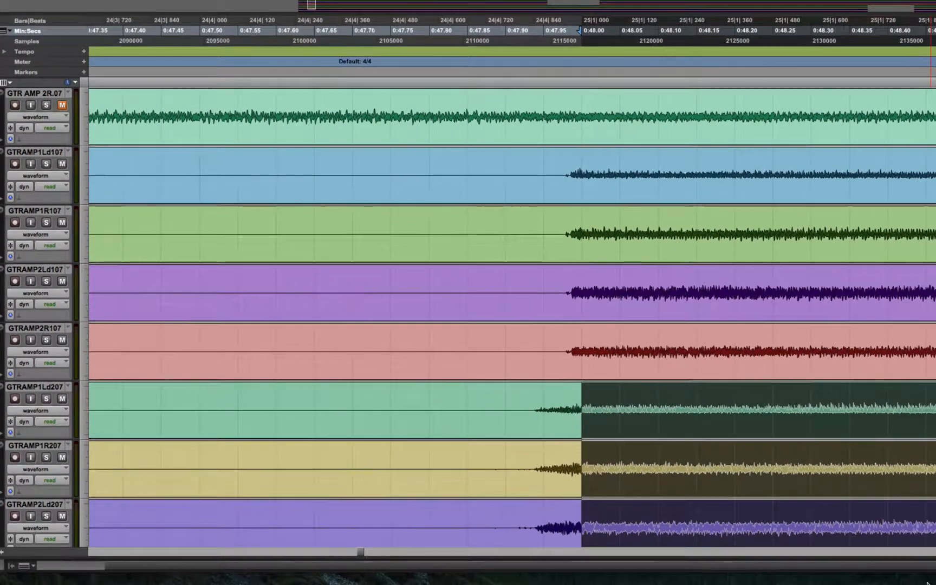
{"action": "left_click", "coordinate": [725, 353]}
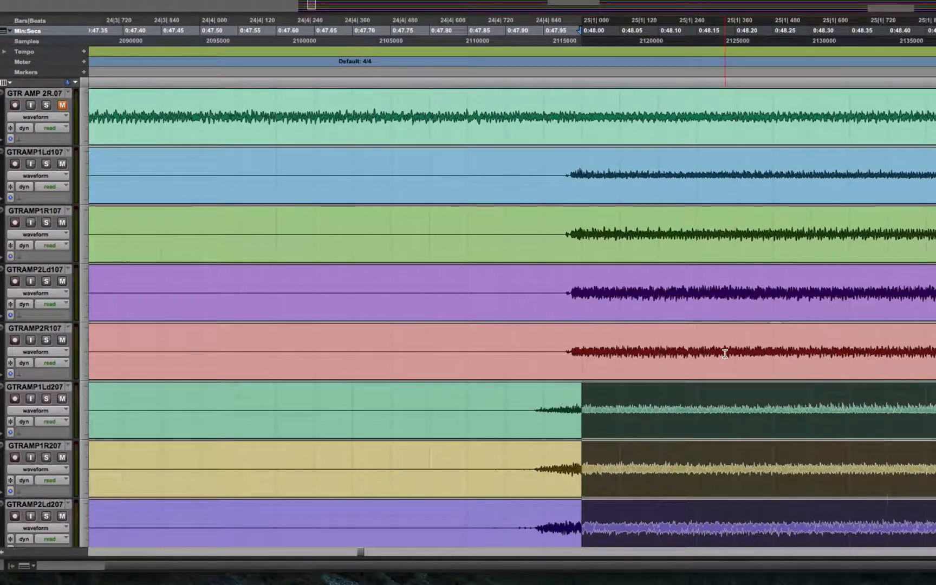
{"action": "scroll", "coordinate": [726, 353], "scroll_direction": "up", "scroll_amount": 1}
{"action": "scroll", "coordinate": [725, 354], "scroll_direction": "down", "scroll_amount": 3}
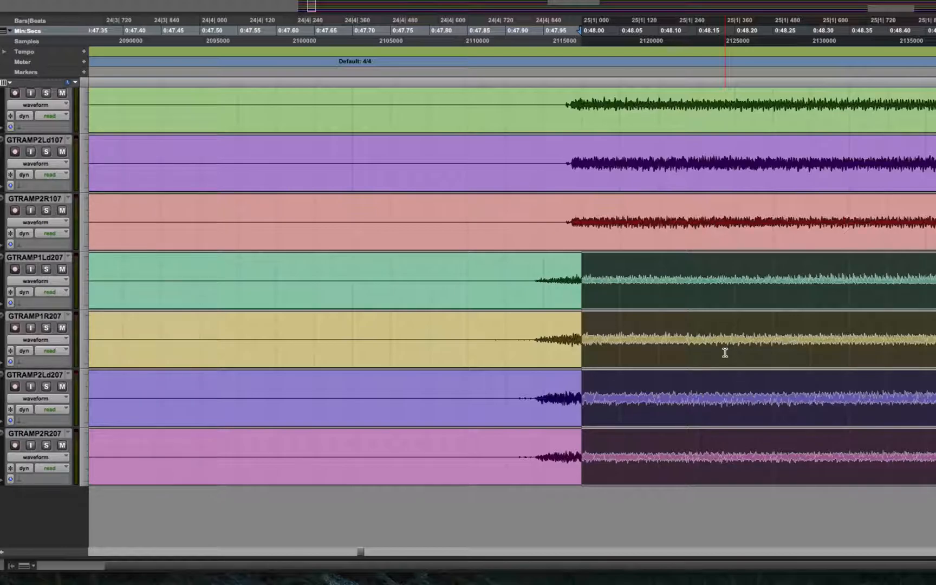
{"action": "scroll", "coordinate": [725, 352], "scroll_direction": "up", "scroll_amount": 1}
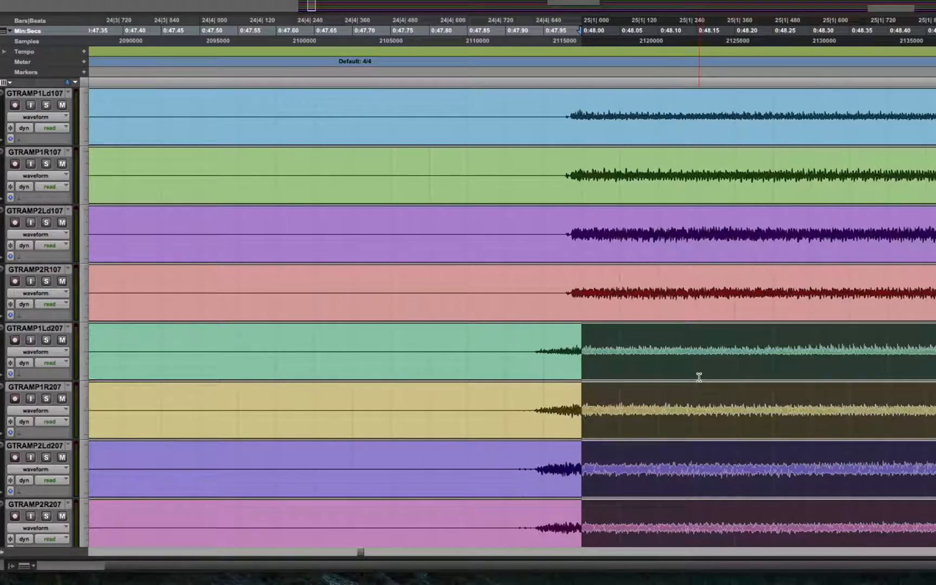
- Place the insertion point at the second doubled guitar group's attack, just before 0:47.95, and audition briefly from there
{"action": "left_click", "coordinate": [540, 319]}
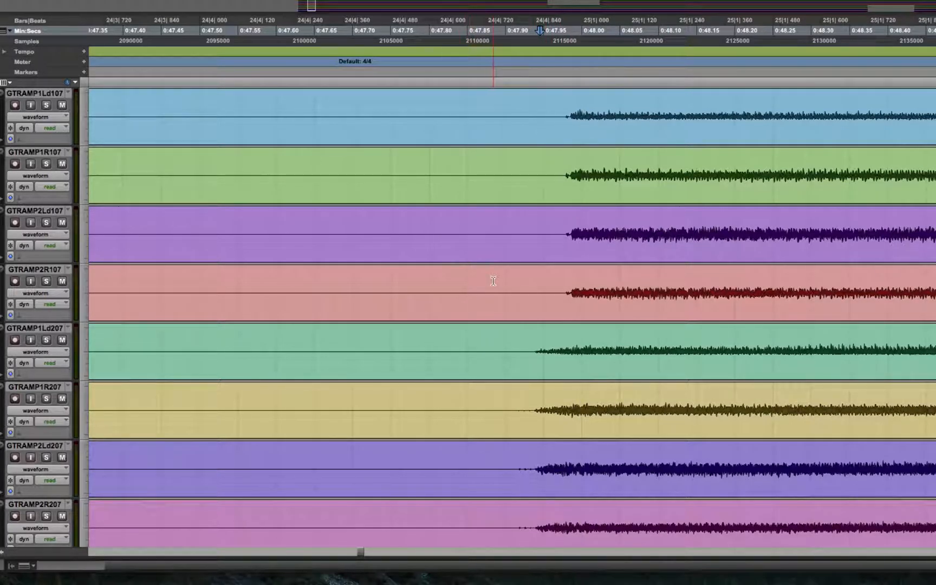
{"action": "key", "text": "space"}
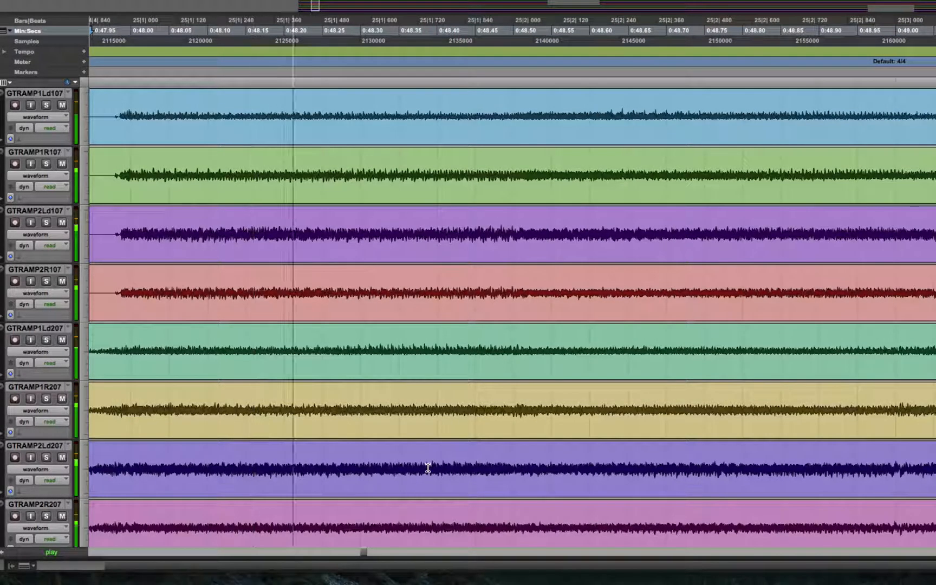
{"action": "key", "text": "space"}
{"action": "left_click_drag", "start_coordinate": [364, 552], "coordinate": [362, 551]}
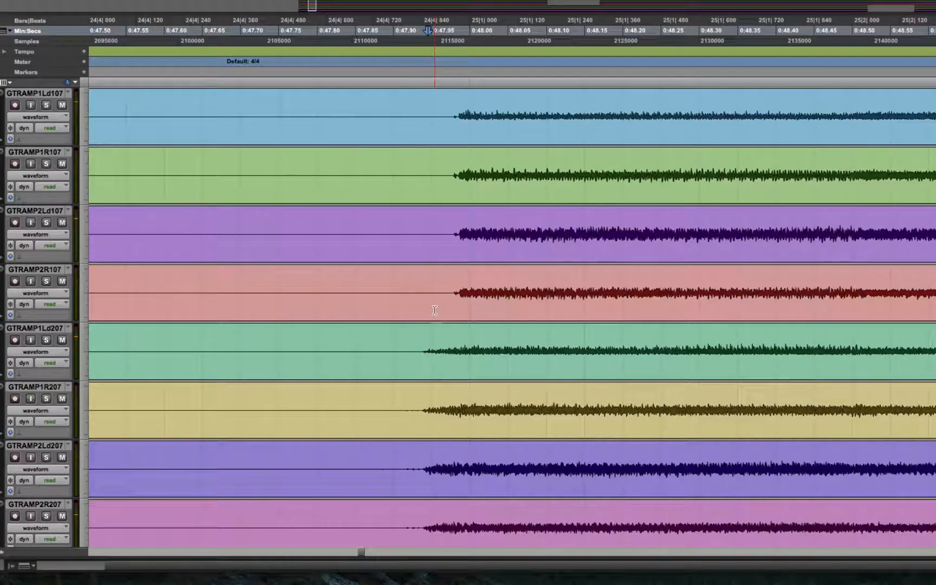
- Zoom in on the guitar attack near 0:48 and place the insertion point where the first doubled group's sound starts, just after 0:47.98
{"action": "left_click", "coordinate": [445, 166]}
{"action": "left_click", "coordinate": [453, 152]}
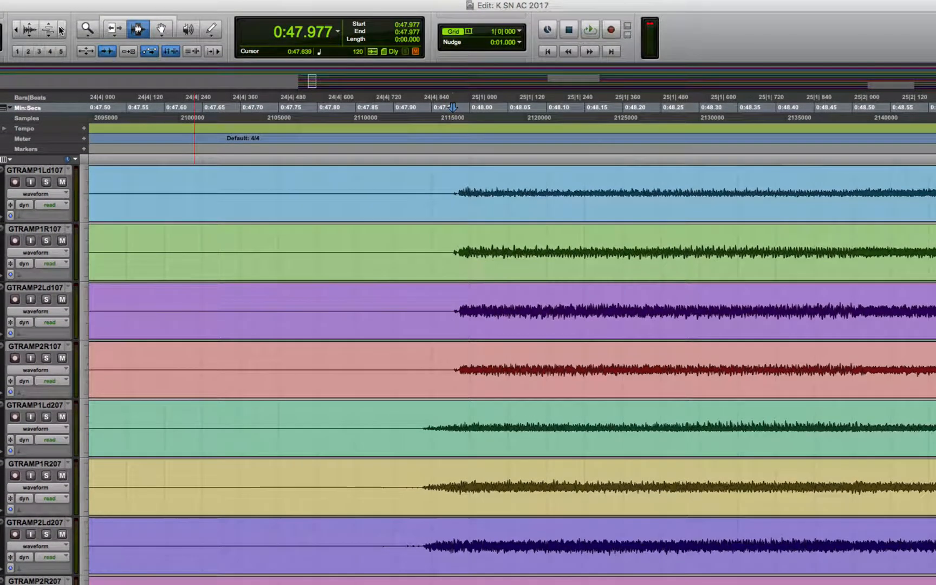
{"action": "left_click", "coordinate": [64, 0]}
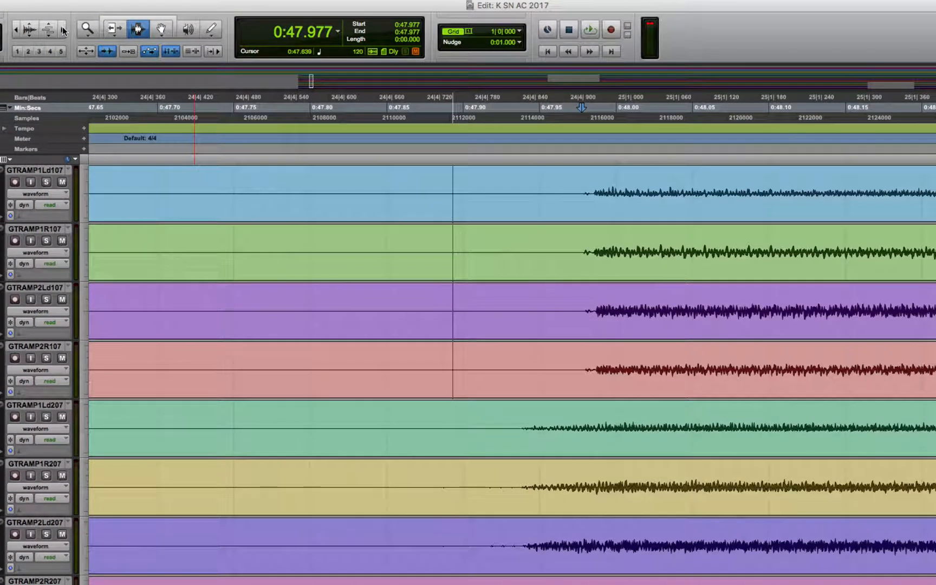
{"action": "left_click", "coordinate": [63, 31]}
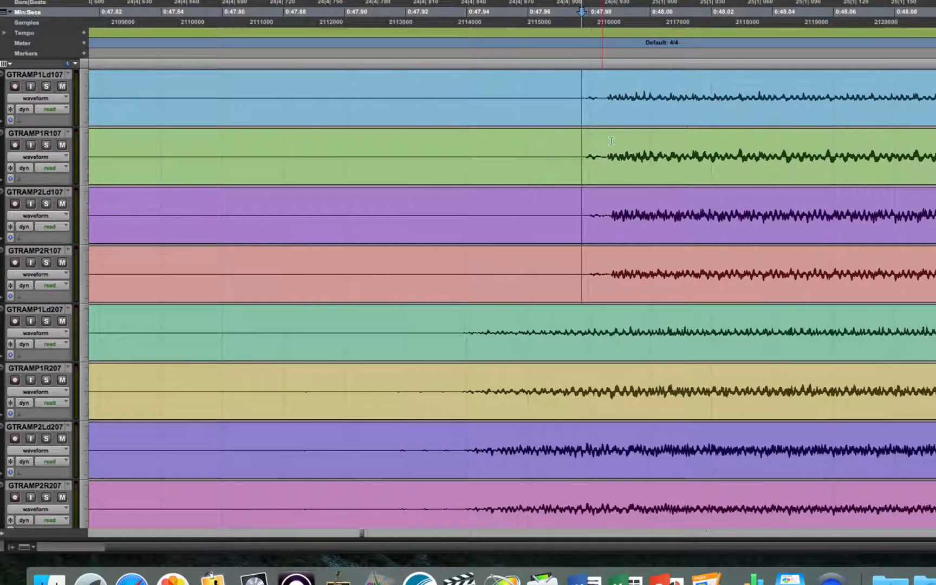
{"action": "left_click", "coordinate": [606, 106]}
{"action": "left_click", "coordinate": [580, 103]}
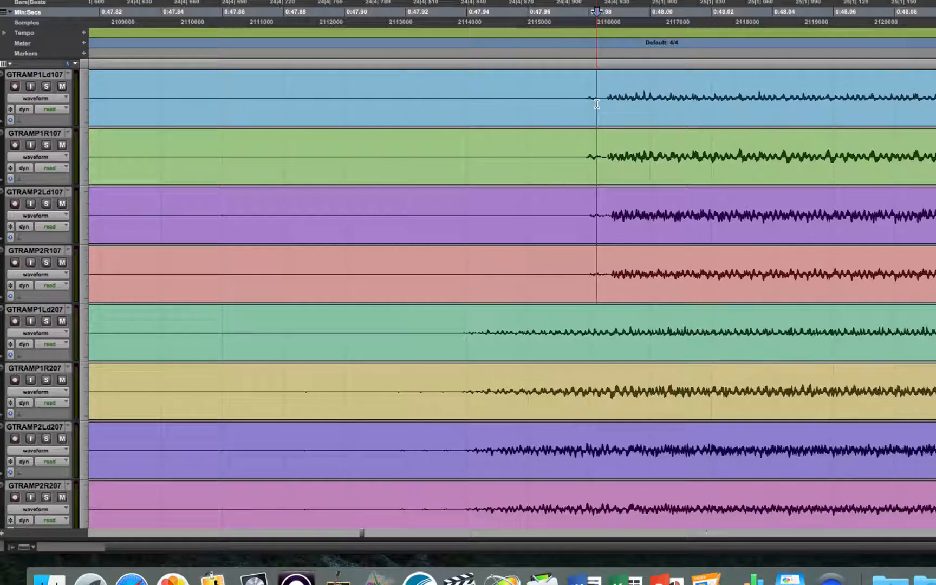
{"action": "left_click", "coordinate": [605, 102]}
{"action": "left_click", "coordinate": [605, 102]}
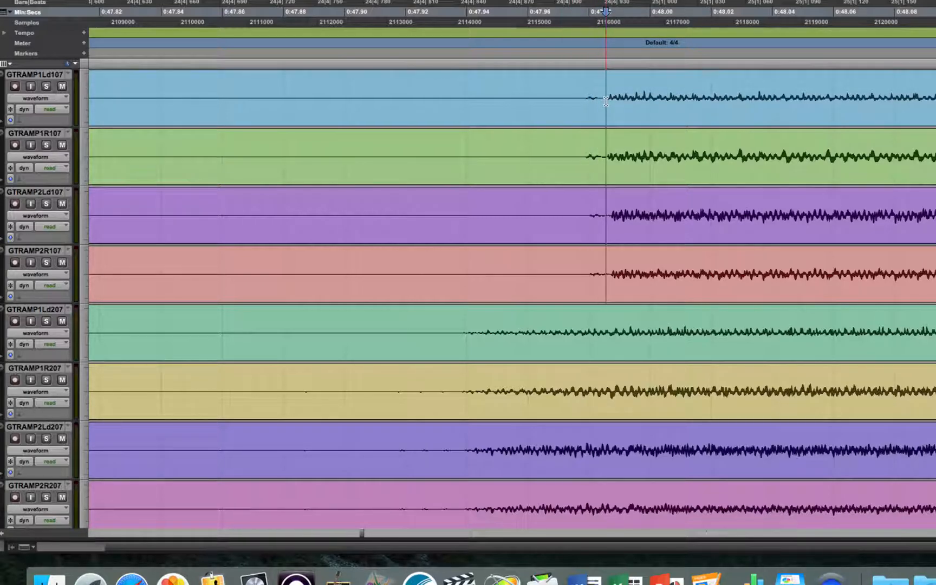
{"action": "left_click", "coordinate": [607, 103]}
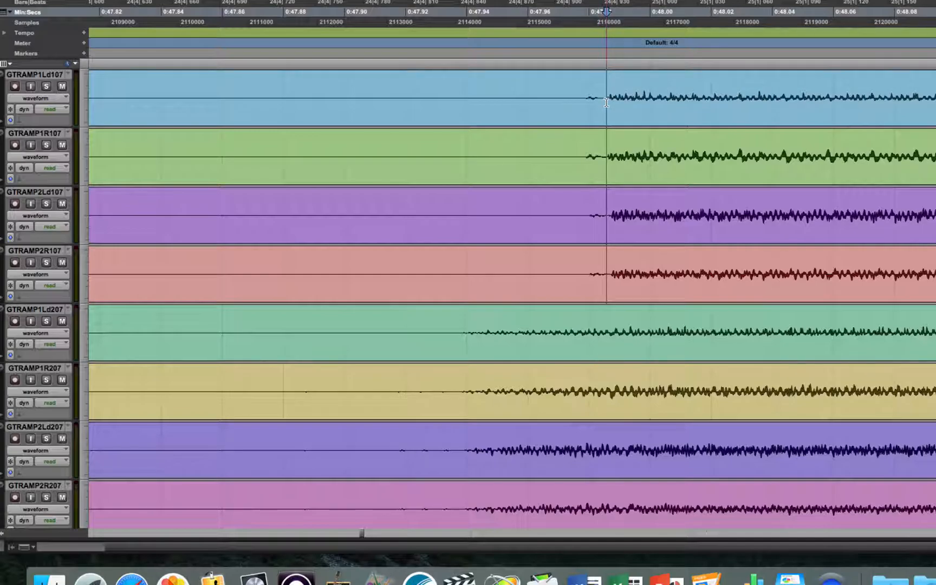
- Delete the audio from 0:47.920 up to that attack on both doubled guitar groups
{"action": "left_click_drag", "start_coordinate": [606, 101], "coordinate": [408, 120]}
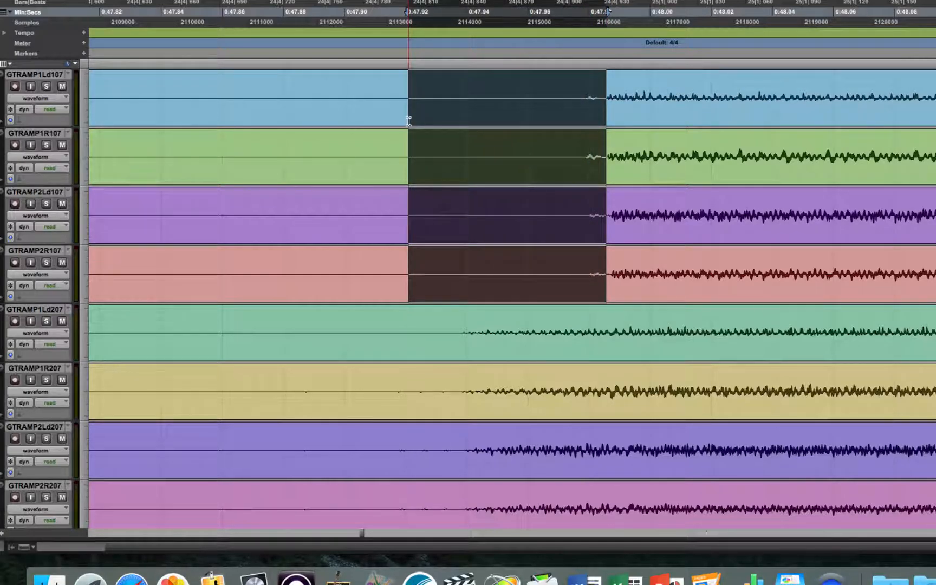
{"action": "key", "text": "Delete"}
{"action": "left_click", "coordinate": [606, 324]}
{"action": "left_click_drag", "start_coordinate": [606, 324], "coordinate": [409, 337]}
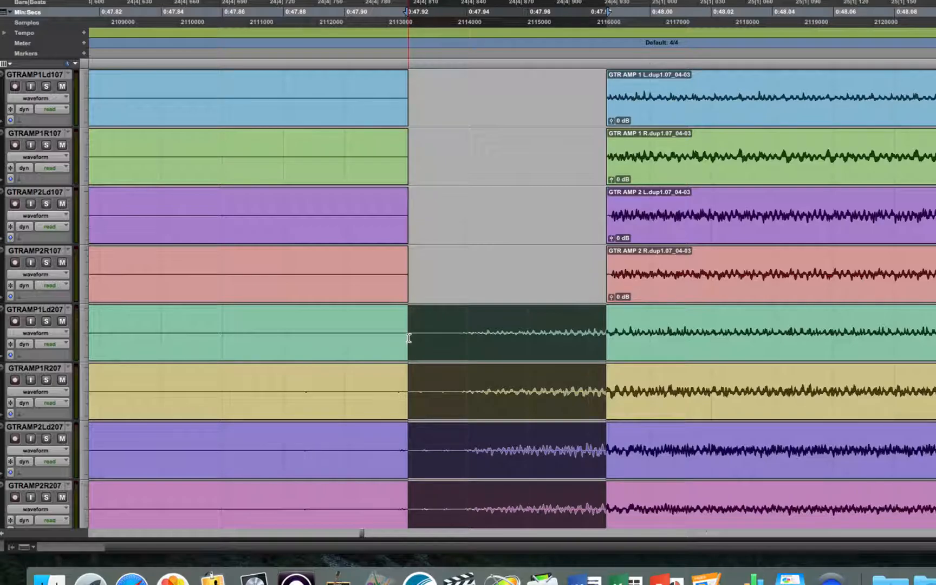
{"action": "key", "text": "Delete"}
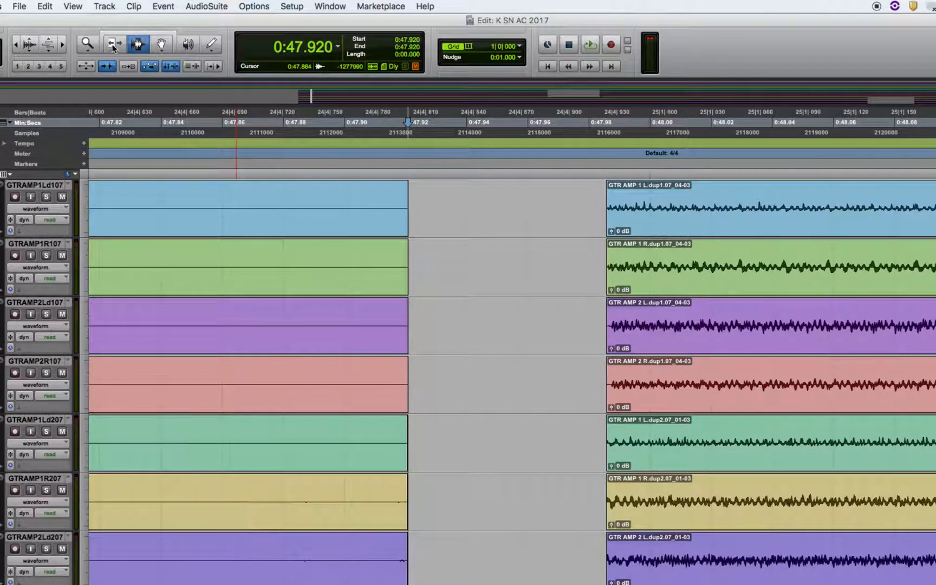
- Delete the leftover silent clips from 0:46.000 to 0:47.920 on both doubled guitar groups
{"action": "left_click", "coordinate": [16, 45]}
{"action": "left_click", "coordinate": [16, 44]}
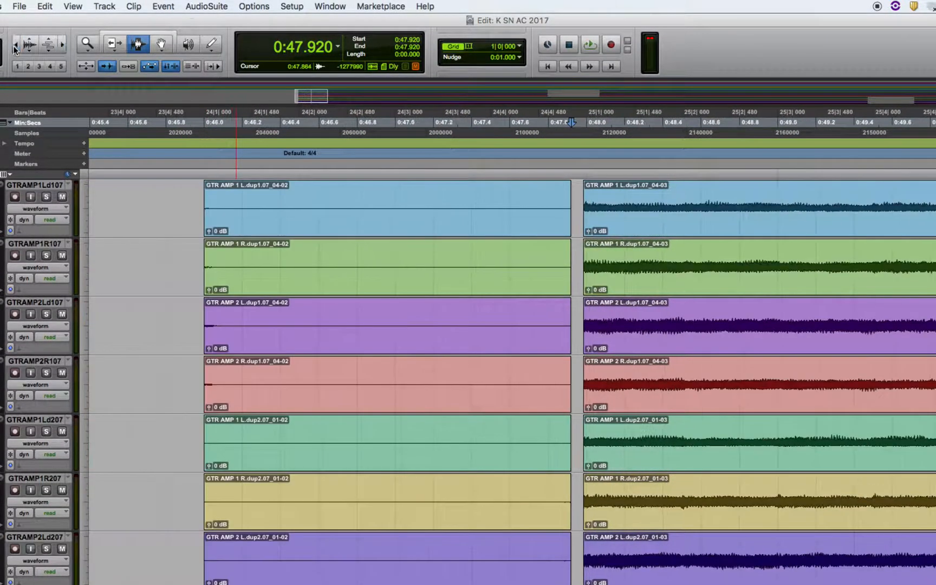
{"action": "left_click", "coordinate": [16, 44]}
{"action": "double_click", "coordinate": [506, 257]}
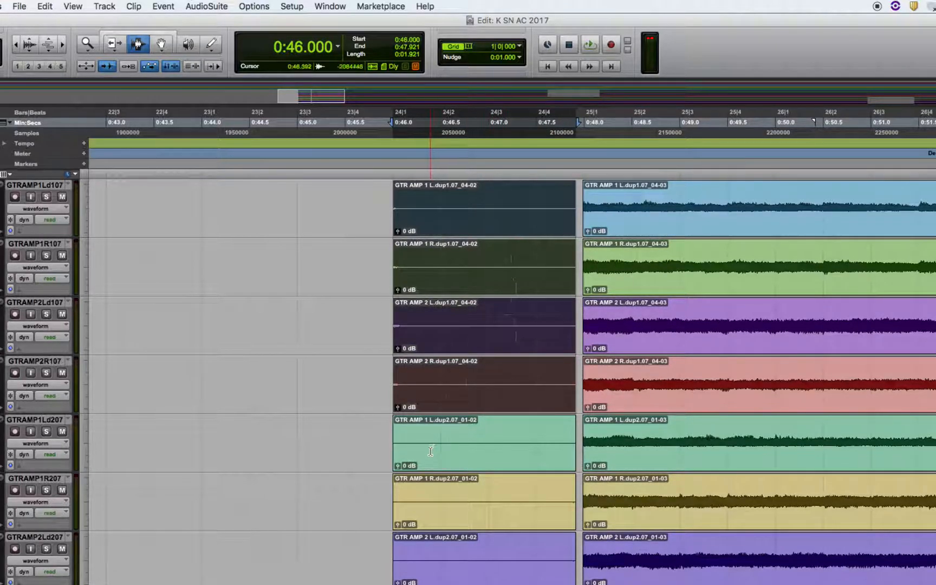
{"action": "key", "text": "Delete"}
{"action": "key", "text": "Delete"}
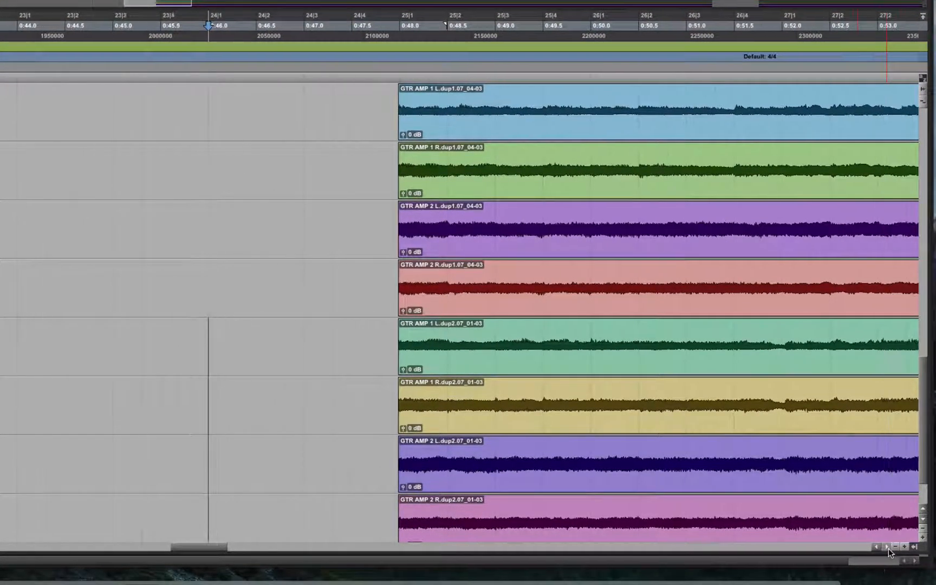
- Delete the audio on both doubled guitar groups from the end of the decay, about 1:16.6, to about 1:38.7
{"action": "left_click_drag", "start_coordinate": [888, 548], "coordinate": [891, 549]}
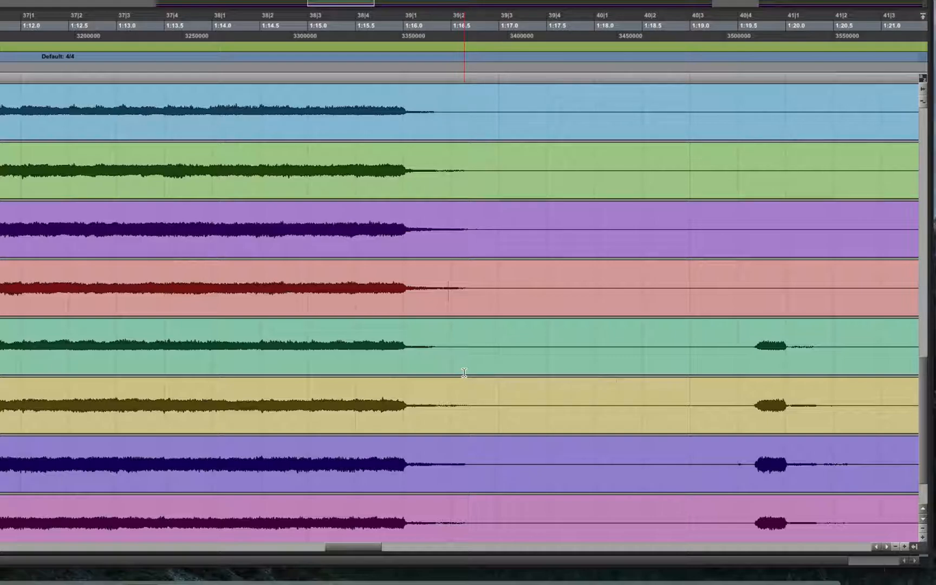
{"action": "left_click", "coordinate": [448, 376]}
{"action": "left_click", "coordinate": [465, 117]}
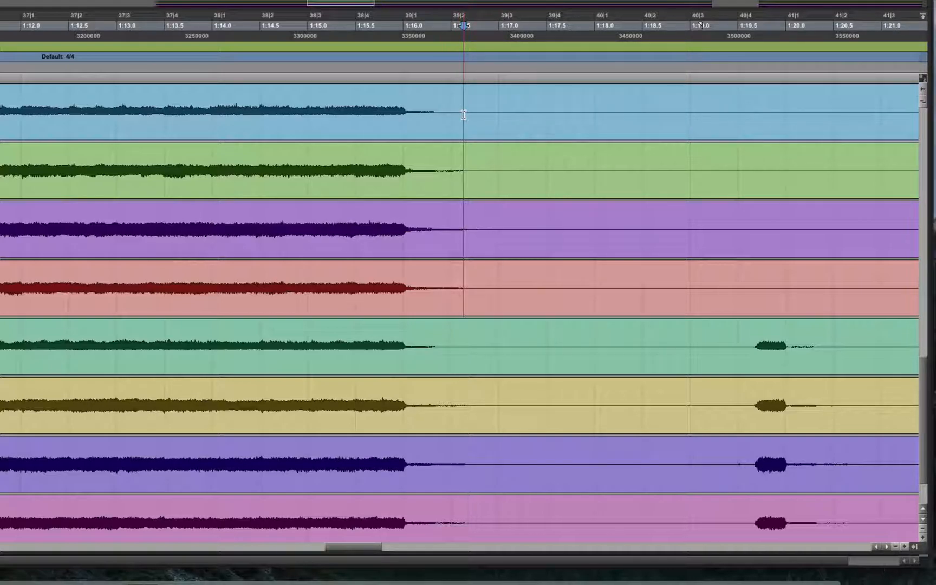
{"action": "left_click", "coordinate": [461, 146]}
{"action": "left_click", "coordinate": [468, 146]}
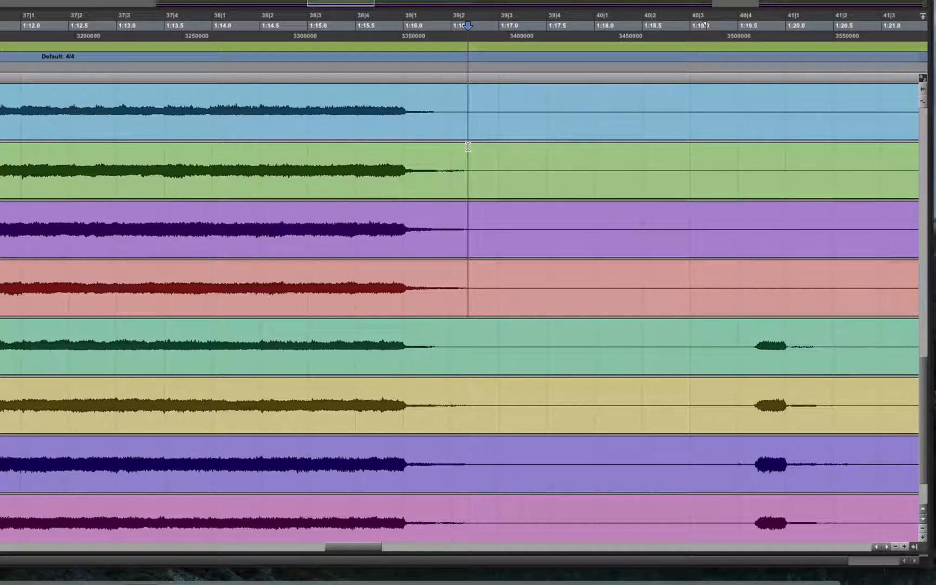
{"action": "left_click_drag", "start_coordinate": [468, 146], "coordinate": [609, 324]}
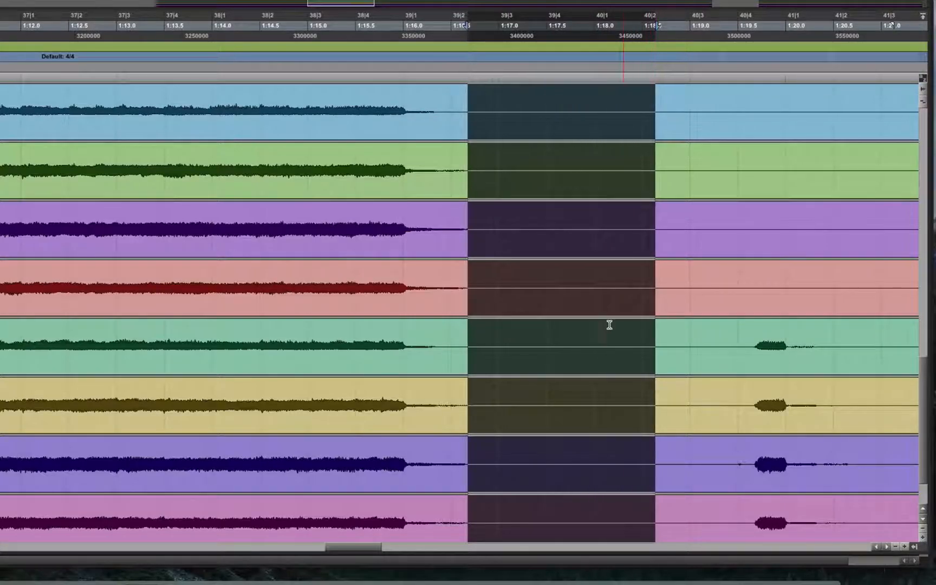
{"action": "left_click", "coordinate": [466, 168]}
{"action": "left_click_drag", "start_coordinate": [467, 168], "coordinate": [277, 451]}
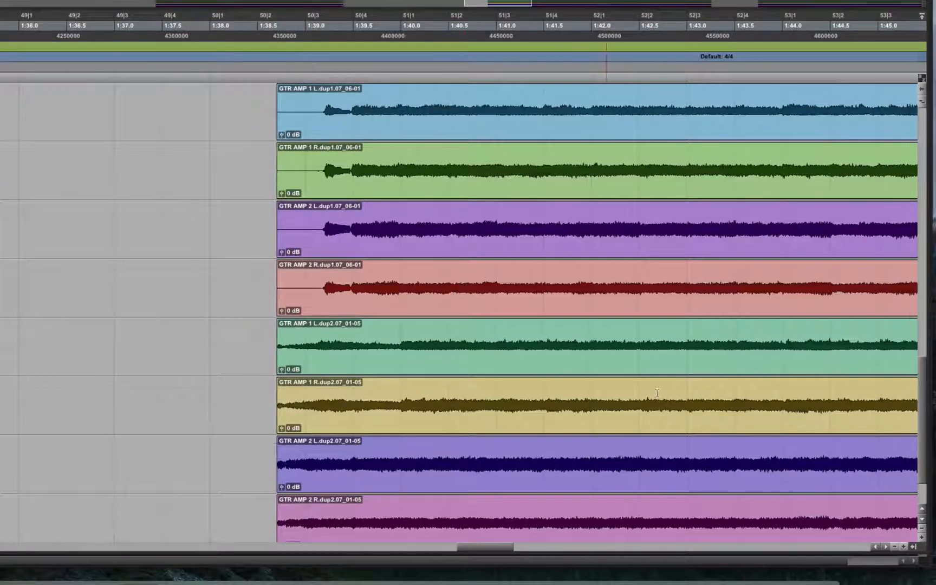
- Audition the guitar ending near 2:08, and delete from 2:08.197 to about 2:23.6 on both doubled groups
{"action": "left_click_drag", "start_coordinate": [472, 549], "coordinate": [643, 557]}
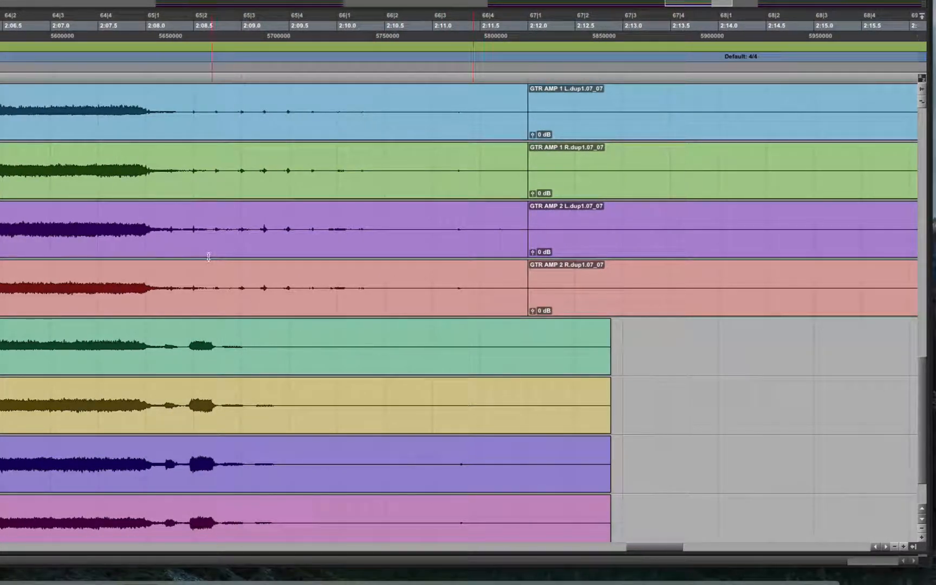
{"action": "key", "text": "space"}
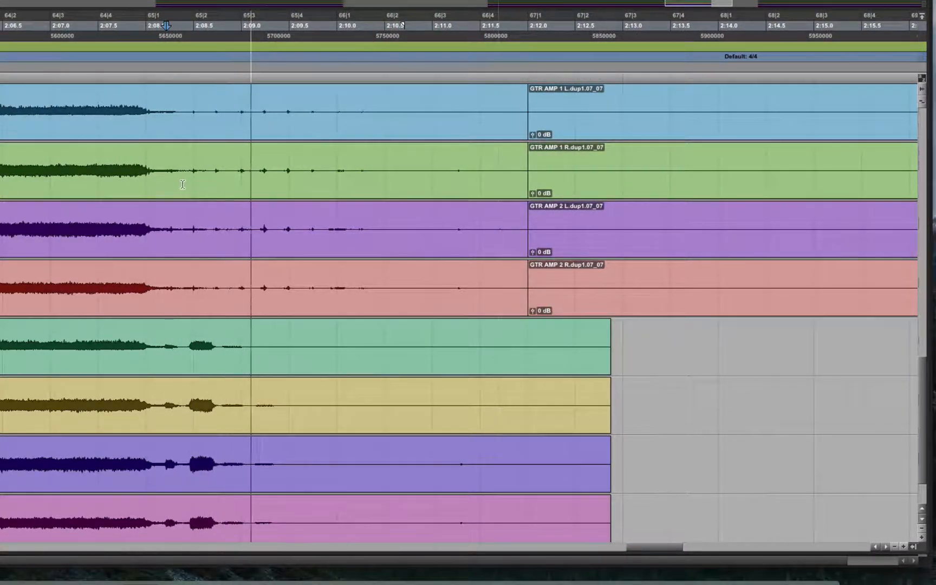
{"action": "key", "text": "space"}
{"action": "left_click", "coordinate": [173, 126]}
{"action": "left_click", "coordinate": [166, 135]}
{"action": "key", "text": "space"}
{"action": "left_click_drag", "start_coordinate": [165, 136], "coordinate": [217, 473]}
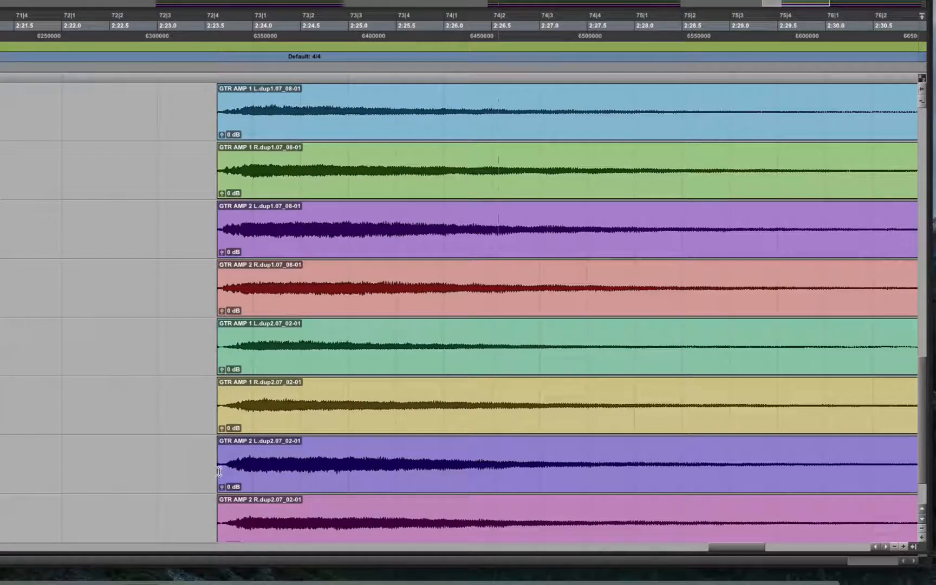
- Review the trimmed guitar clips across the whole song, from the section at 0:48 to the final decay
{"action": "left_click_drag", "start_coordinate": [737, 547], "coordinate": [815, 555]}
{"action": "left_click", "coordinate": [895, 547]}
{"action": "left_click", "coordinate": [895, 548]}
{"action": "left_click", "coordinate": [895, 548]}
{"action": "left_click", "coordinate": [894, 547]}
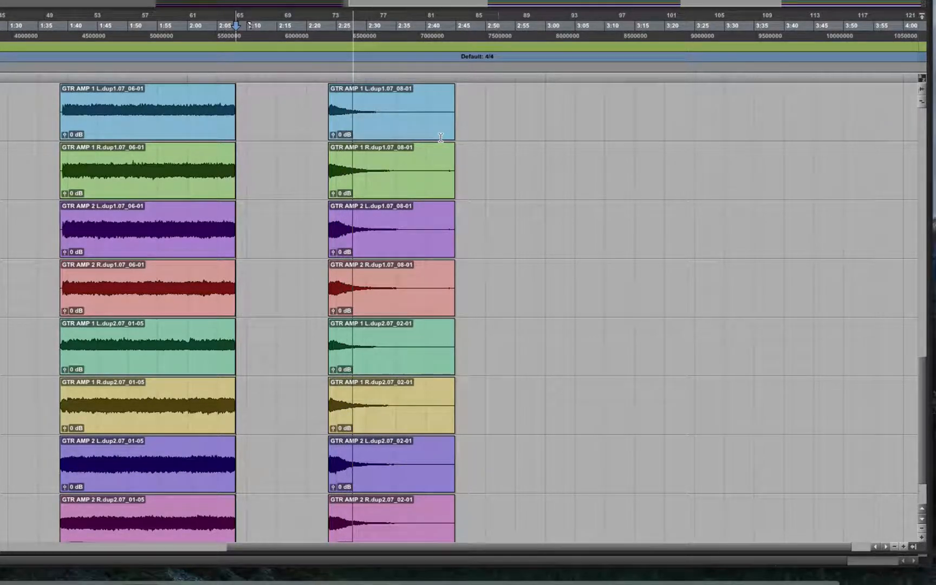
{"action": "key", "text": "space"}
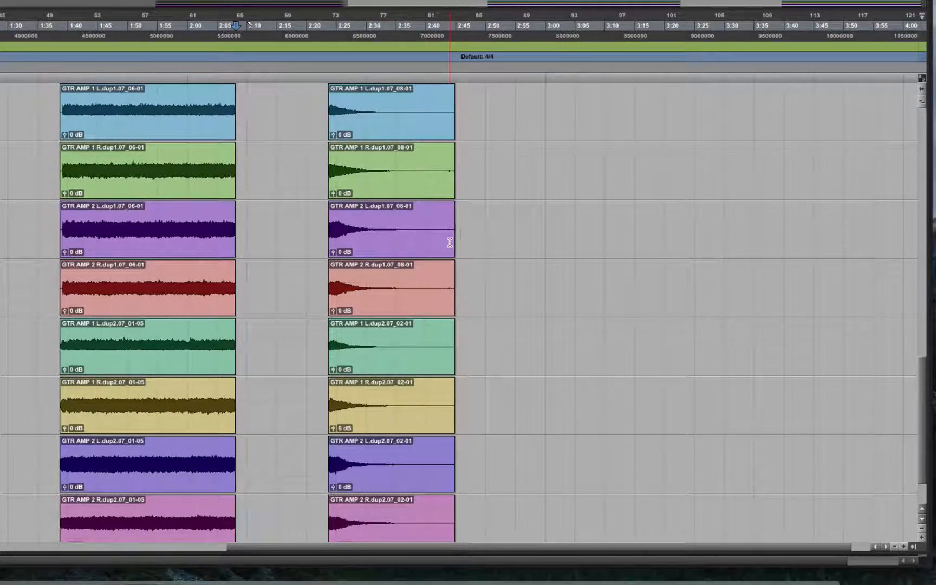
{"action": "left_click_drag", "start_coordinate": [659, 549], "coordinate": [362, 550]}
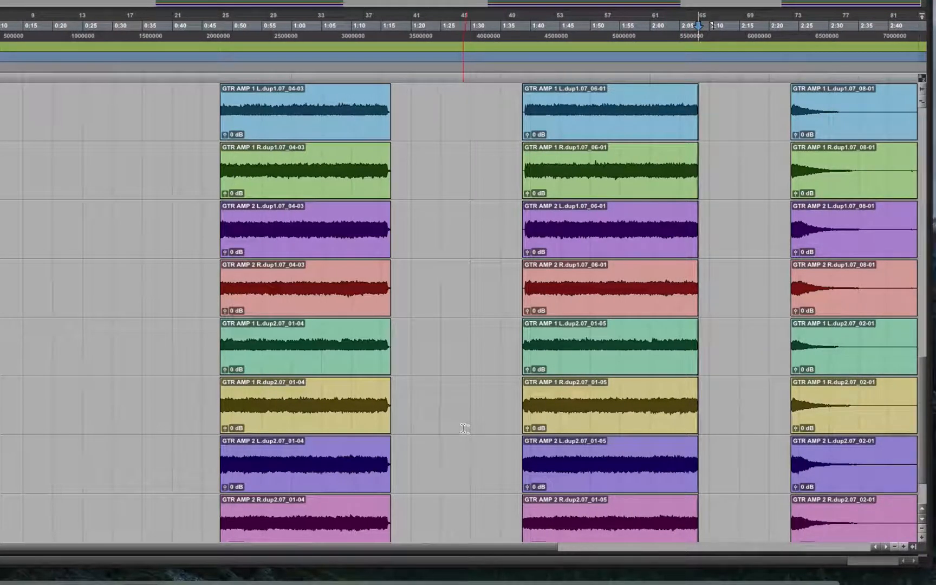
{"action": "scroll", "coordinate": [924, 382], "scroll_direction": "down", "scroll_amount": 1}
{"action": "scroll", "coordinate": [924, 382], "scroll_direction": "up", "scroll_amount": 4}
{"action": "scroll", "coordinate": [925, 379], "scroll_direction": "down", "scroll_amount": 3}
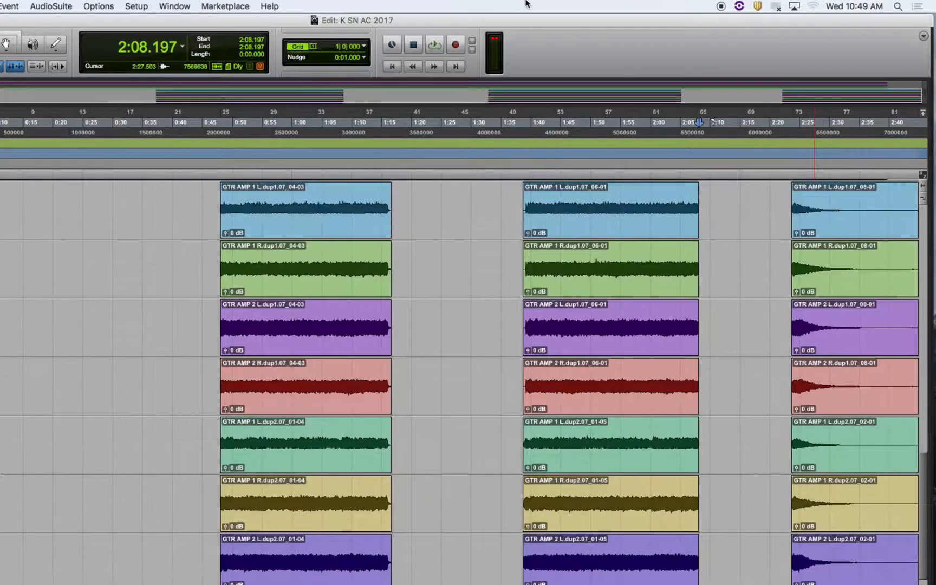
- Set the playback engine's H/W buffer size to 1024 samples and audition briefly from 2:08.197
{"action": "left_click", "coordinate": [171, 5]}
{"action": "mouse_move", "coordinate": [136, 6]}
{"action": "left_click", "coordinate": [163, 32]}
{"action": "left_click", "coordinate": [366, 243]}
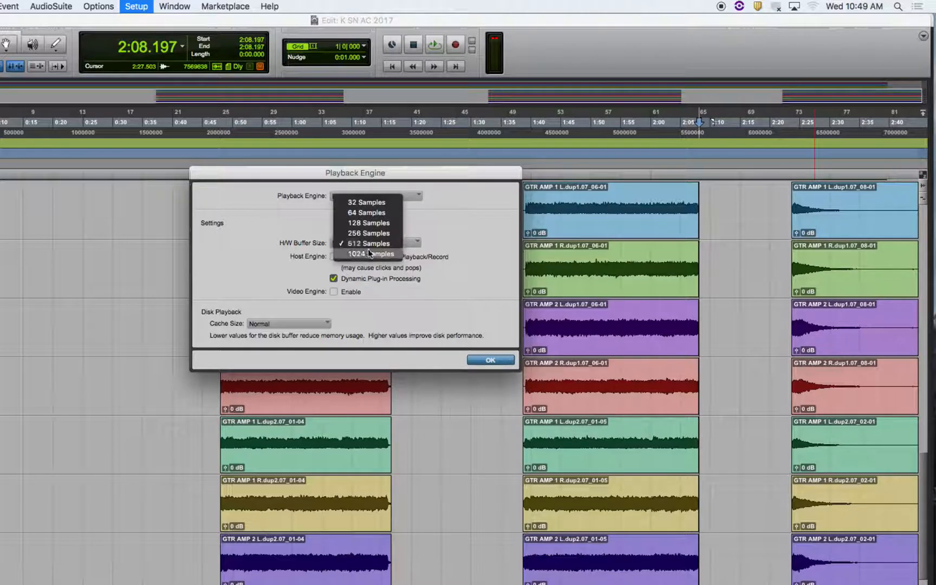
{"action": "left_click", "coordinate": [369, 254]}
{"action": "left_click", "coordinate": [482, 360]}
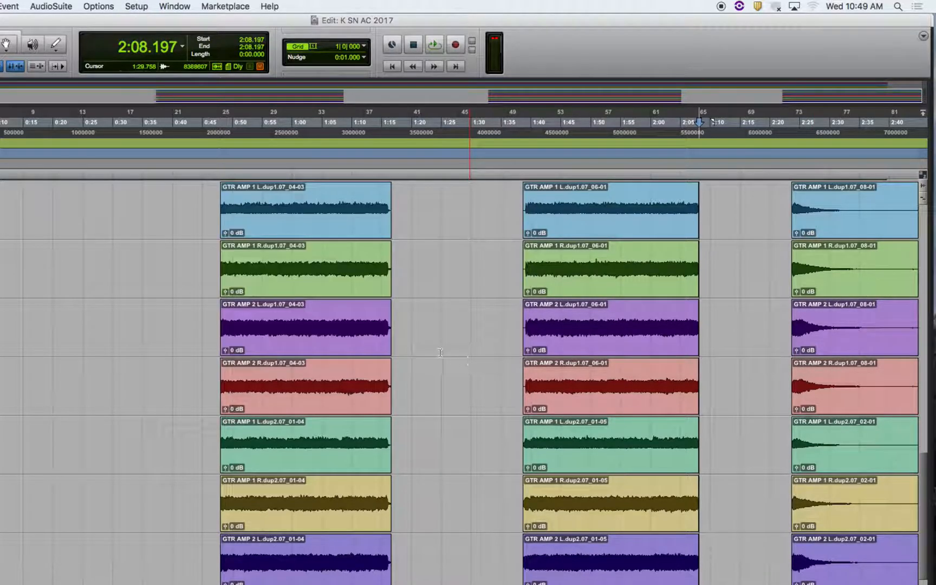
{"action": "key", "text": "space"}
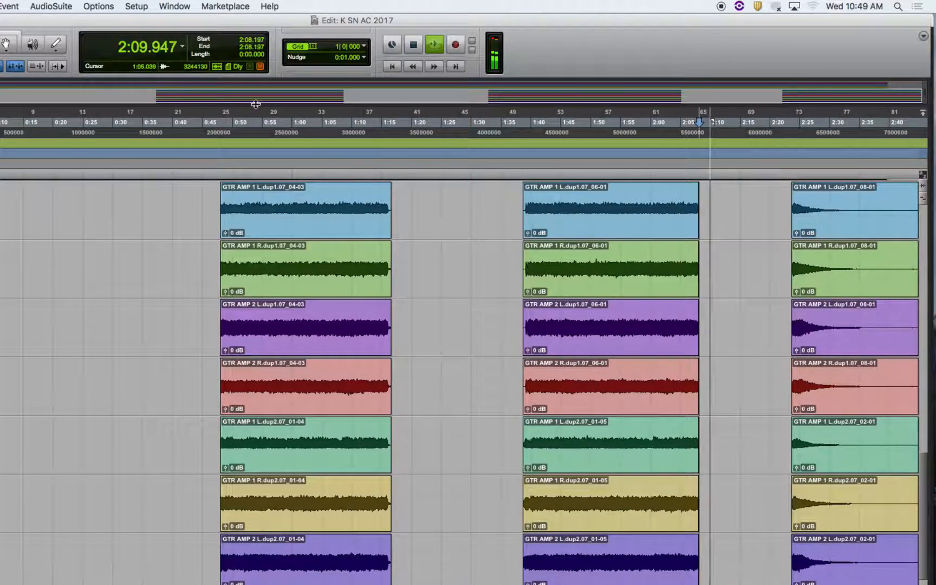
{"action": "key", "text": "space"}
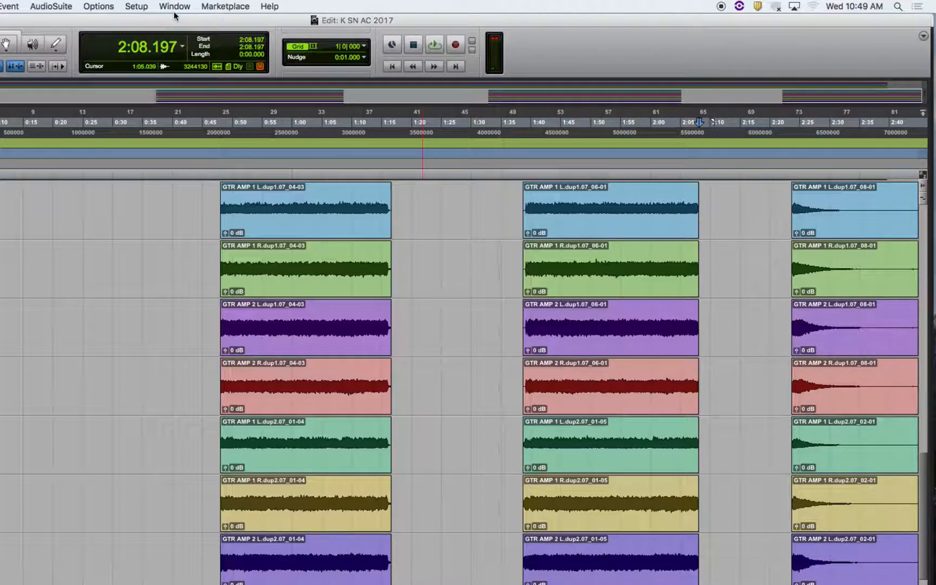
- Set the playback engine's H/W buffer size to 512 samples
{"action": "left_click", "coordinate": [175, 6]}
{"action": "mouse_move", "coordinate": [136, 6]}
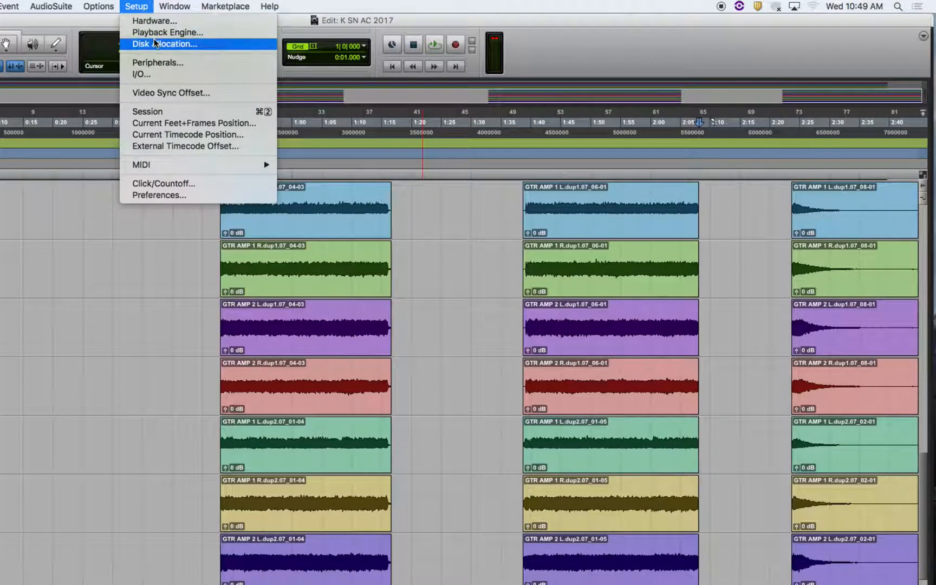
{"action": "left_click", "coordinate": [165, 32]}
{"action": "left_click", "coordinate": [374, 242]}
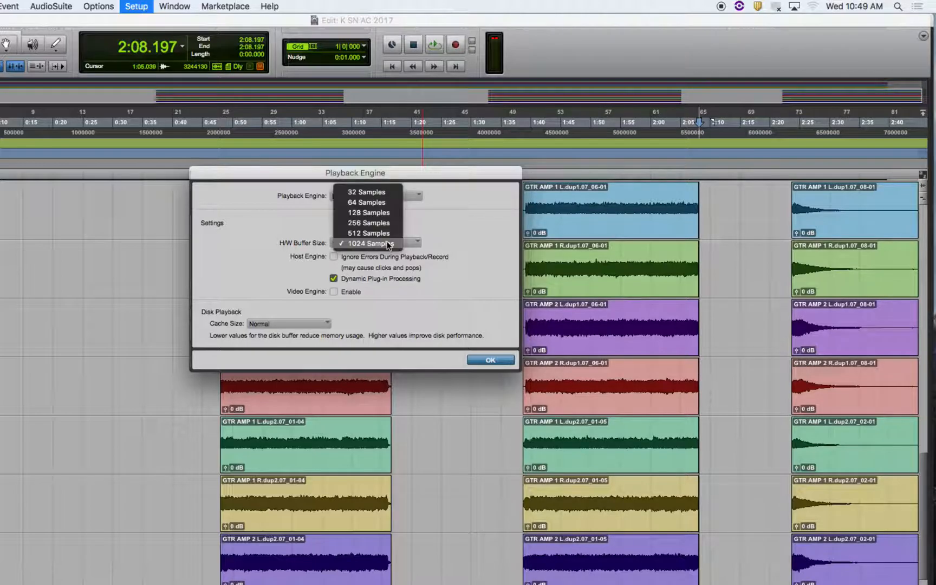
{"action": "left_click", "coordinate": [382, 232]}
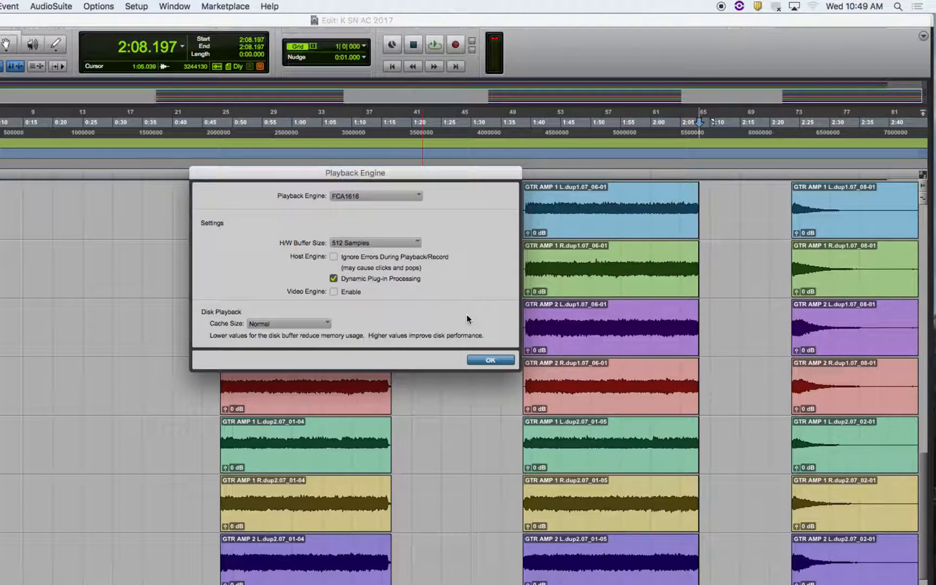
{"action": "left_click", "coordinate": [499, 364]}
- Place the insertion point at 1:33.506, ahead of the second guitar section, and audition from there
{"action": "left_click", "coordinate": [492, 362]}
{"action": "key", "text": "space"}
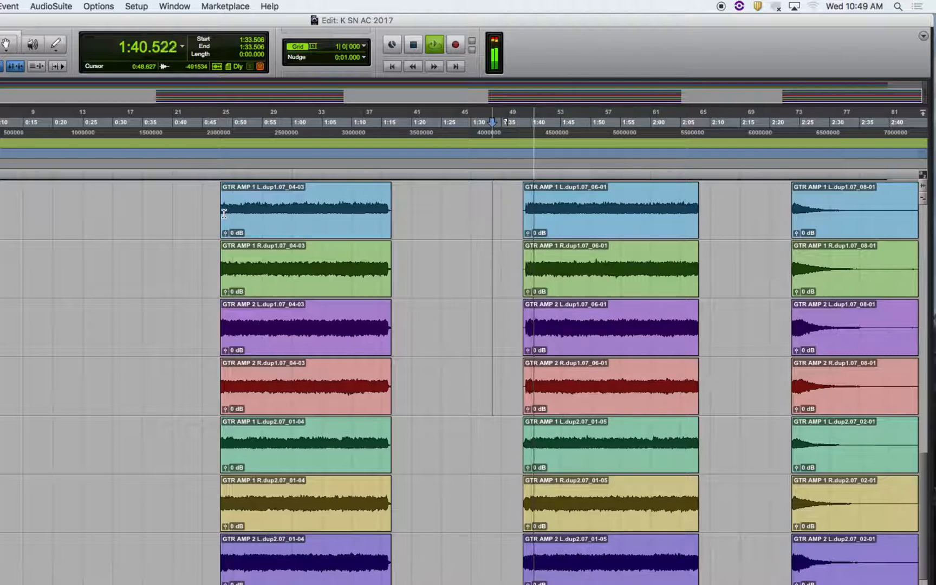
{"action": "key", "text": "space"}
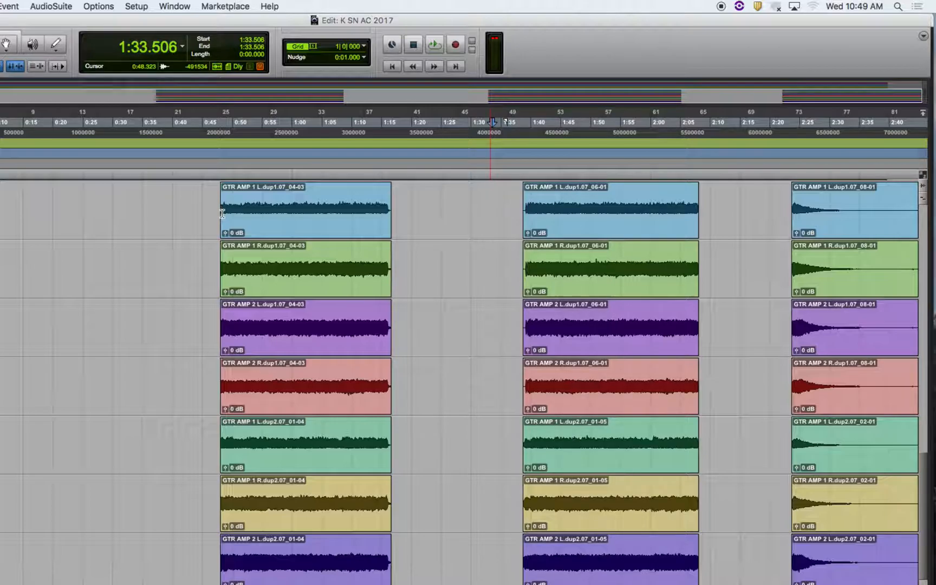
{"action": "key", "text": "space"}
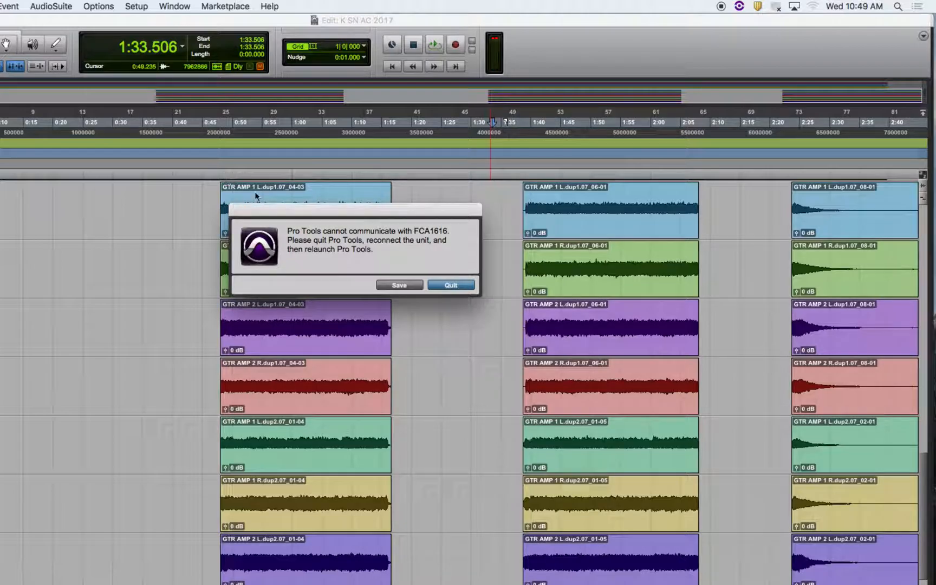
- Choose to save the session from the device communication alert, and cancel the save
{"action": "left_click", "coordinate": [408, 287]}
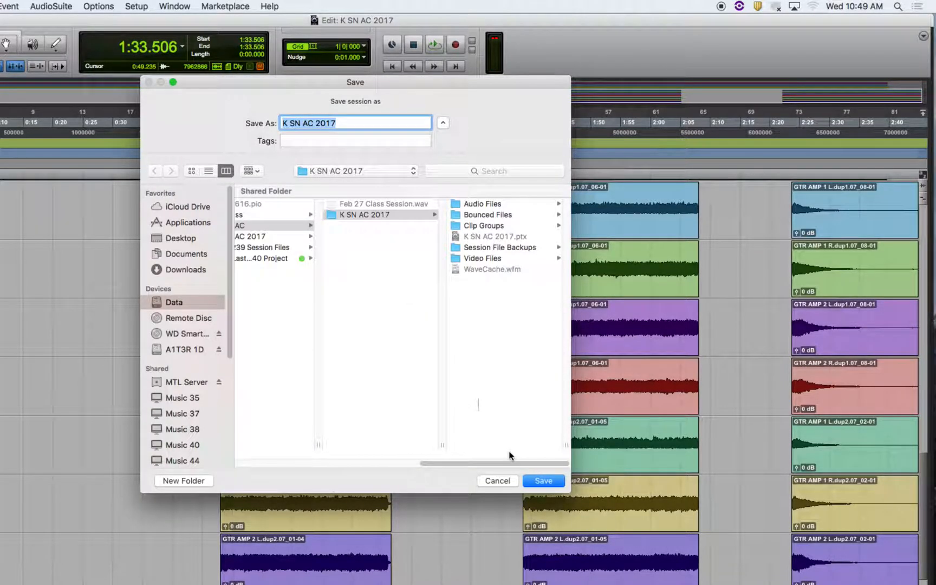
{"action": "left_click", "coordinate": [497, 480]}
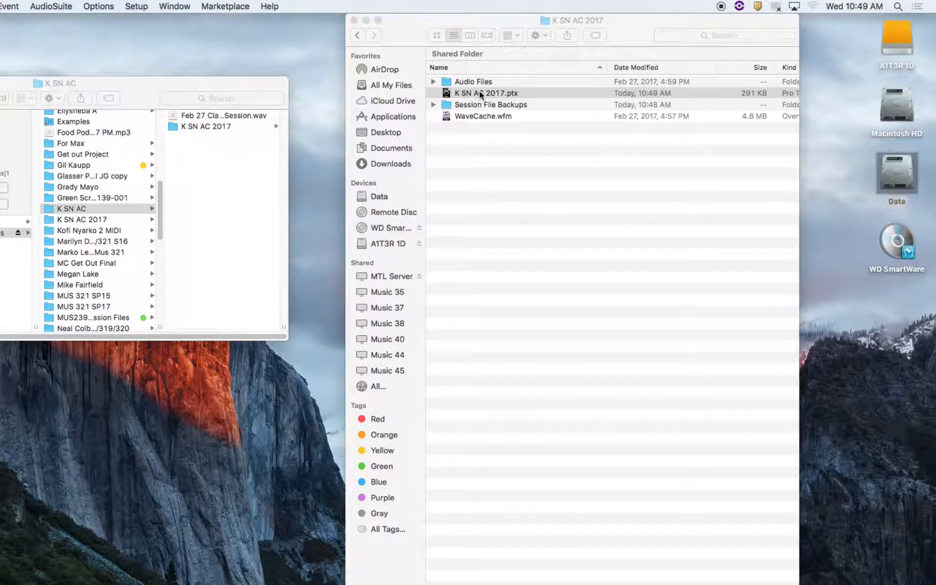
- Reopen K SN AC 2017.ptx from the K SN AC 2017 folder and audition the second guitar section from 1:33.506
{"action": "left_click", "coordinate": [358, 35]}
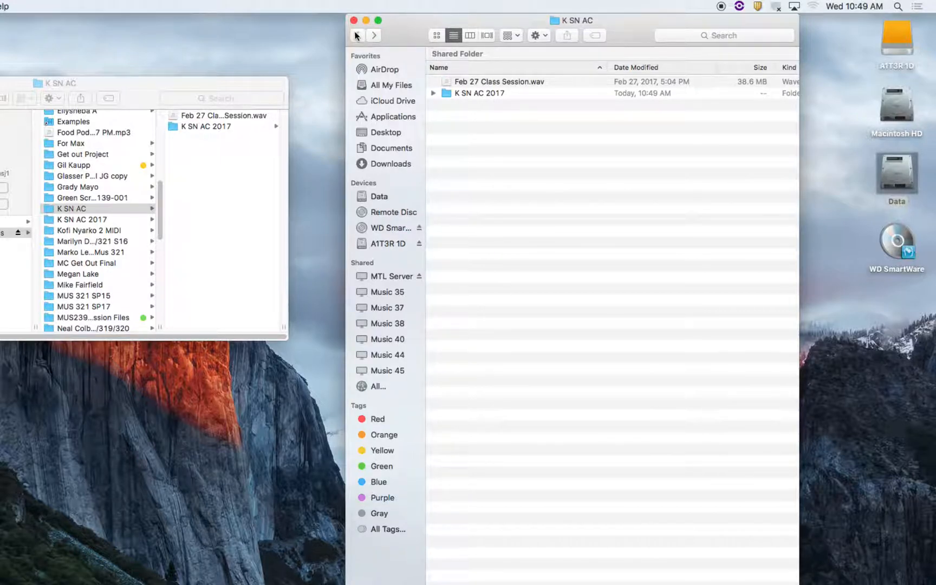
{"action": "double_click", "coordinate": [469, 94]}
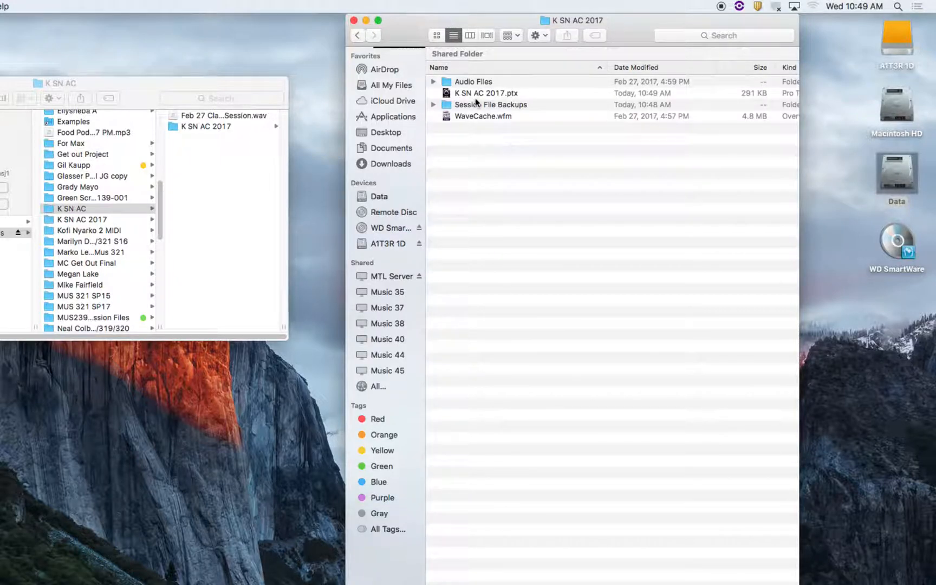
{"action": "double_click", "coordinate": [476, 94]}
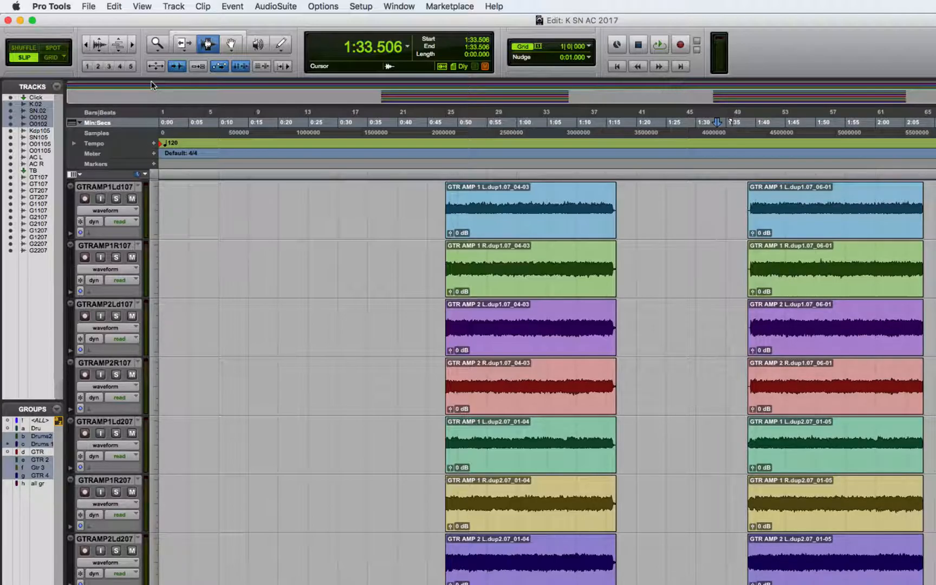
{"action": "key", "text": "space"}
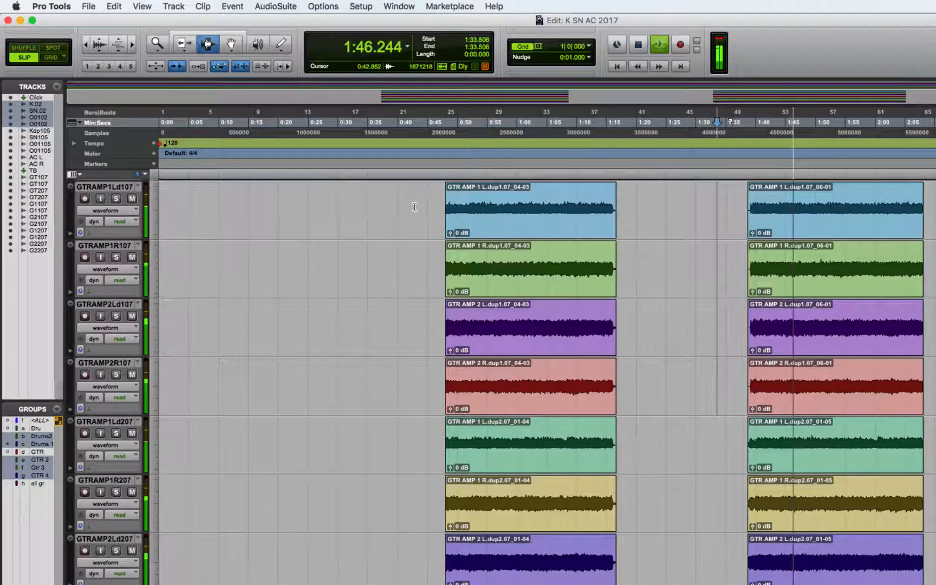
{"action": "key", "text": "space"}
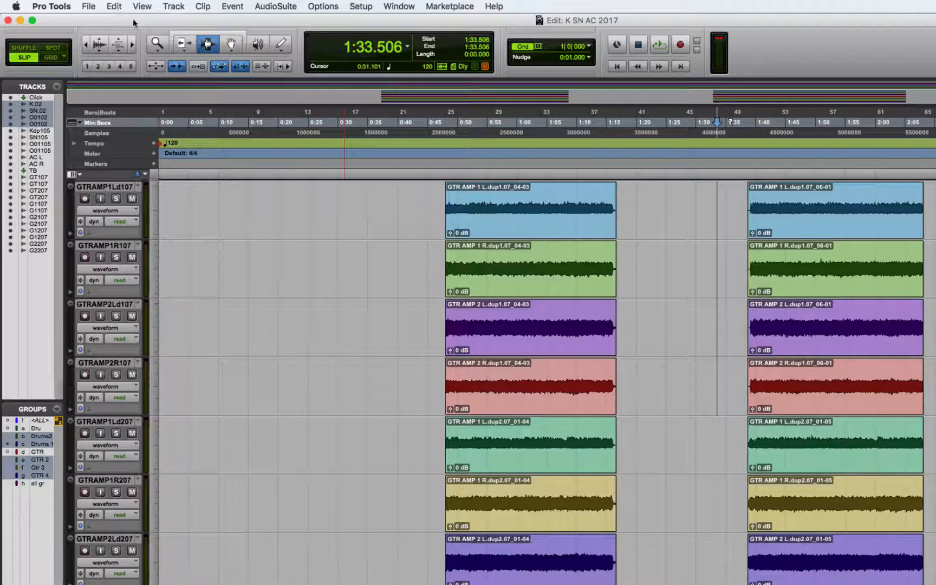
- Examine the guitar waveforms at close range from the start of the first guitar section to around 0:52.5
{"action": "left_click", "coordinate": [156, 43]}
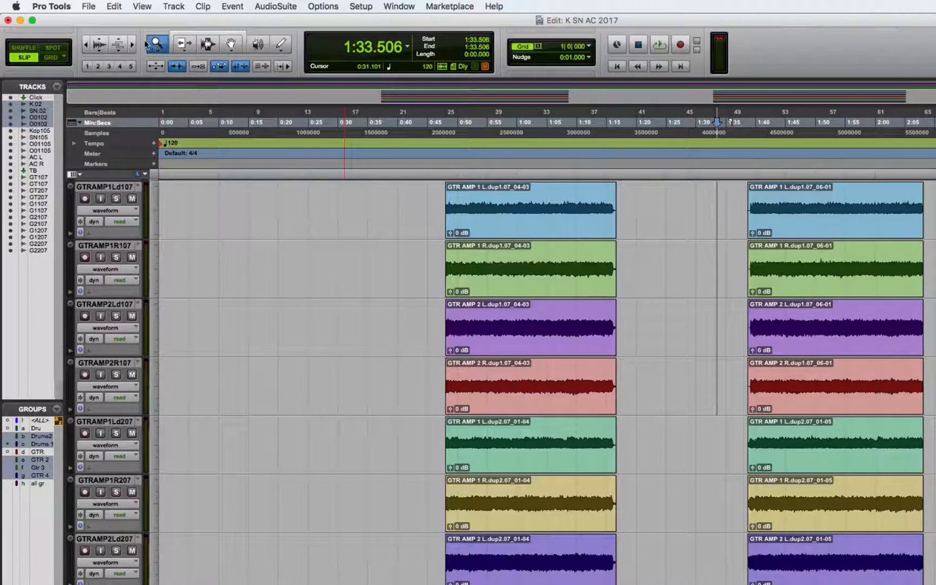
{"action": "left_click", "coordinate": [84, 45]}
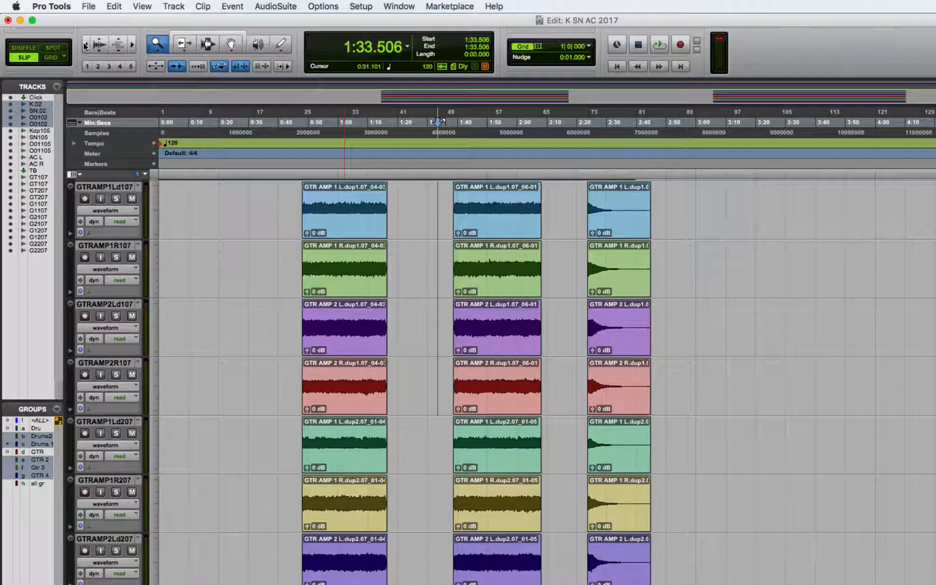
{"action": "left_click", "coordinate": [133, 44]}
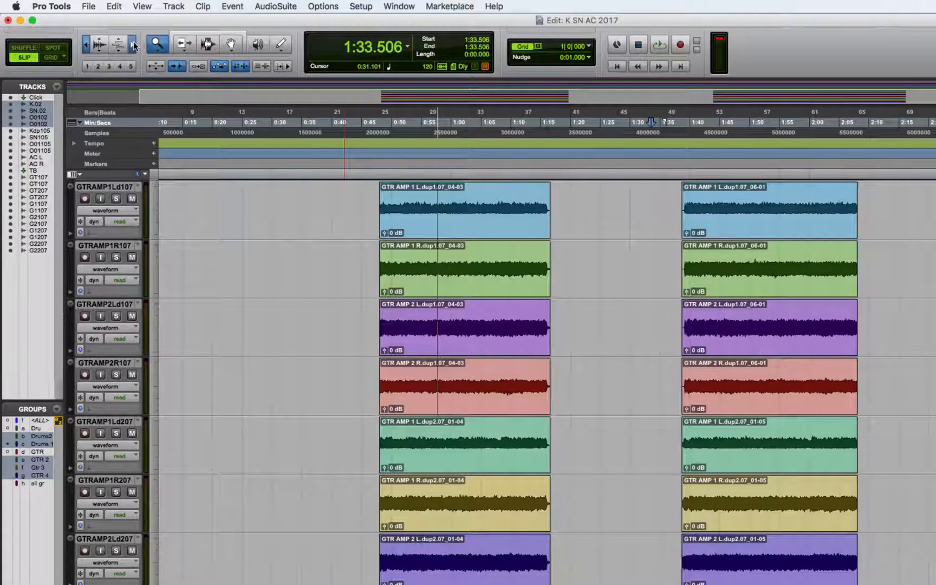
{"action": "left_click", "coordinate": [134, 44]}
{"action": "left_click", "coordinate": [134, 44]}
{"action": "left_click", "coordinate": [133, 44]}
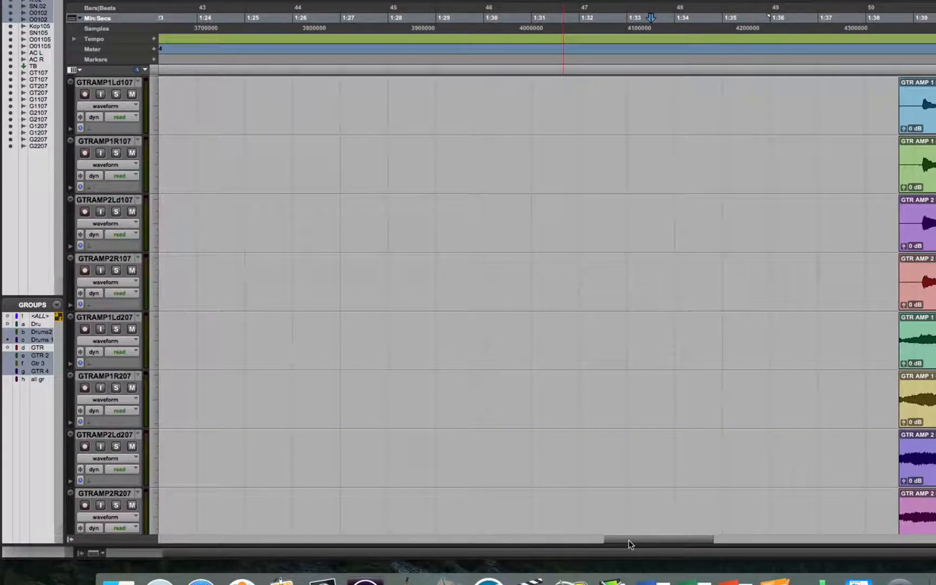
{"action": "left_click_drag", "start_coordinate": [628, 540], "coordinate": [429, 540]}
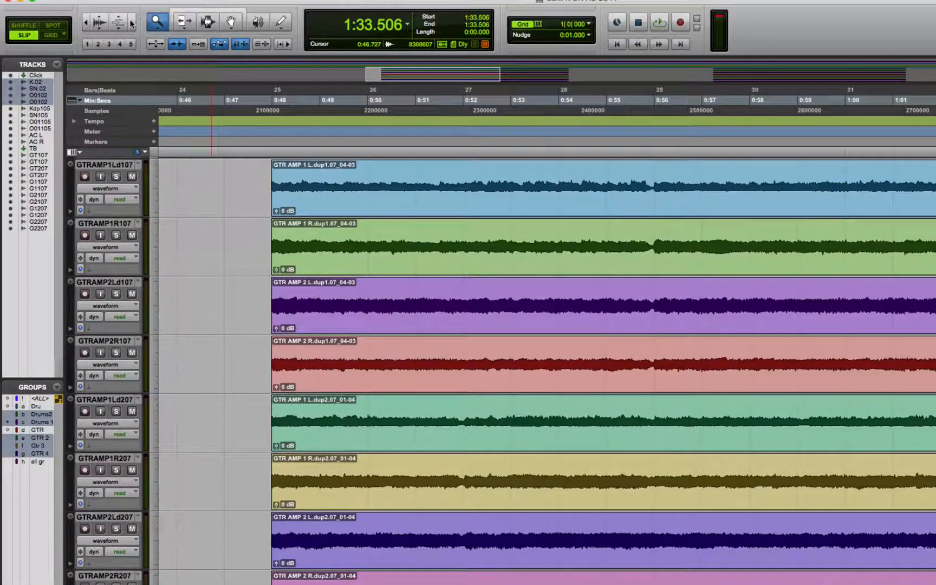
{"action": "left_click", "coordinate": [132, 22]}
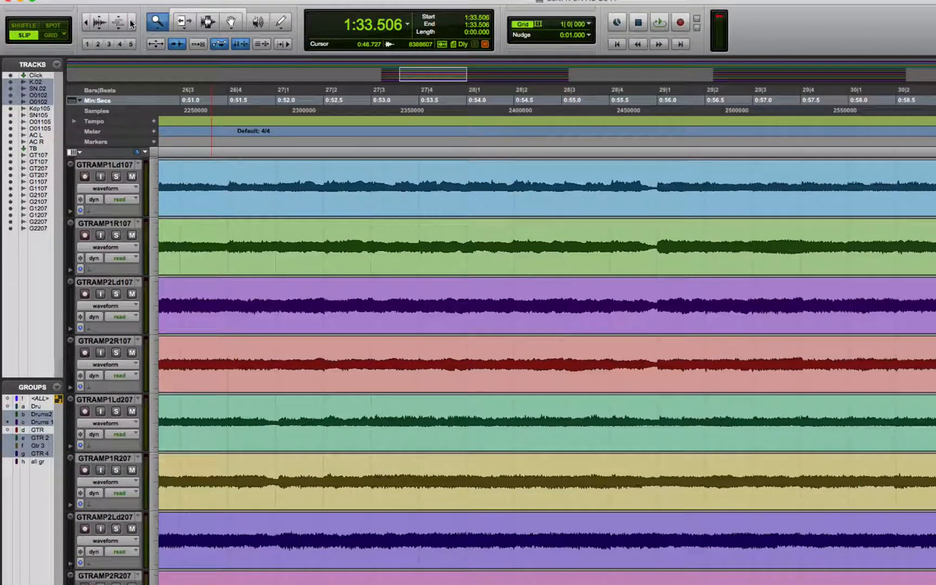
{"action": "left_click", "coordinate": [131, 23]}
{"action": "left_click", "coordinate": [132, 23]}
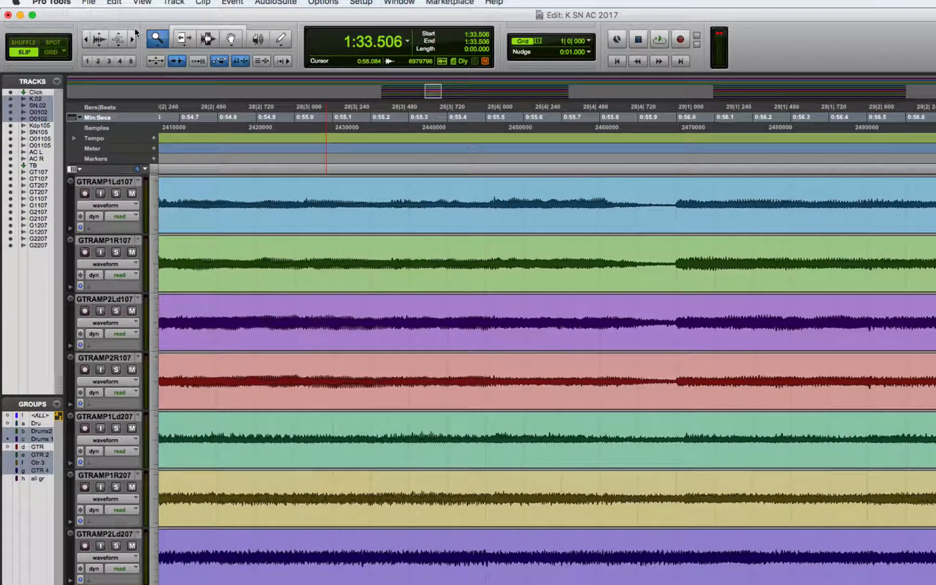
{"action": "left_click", "coordinate": [131, 22]}
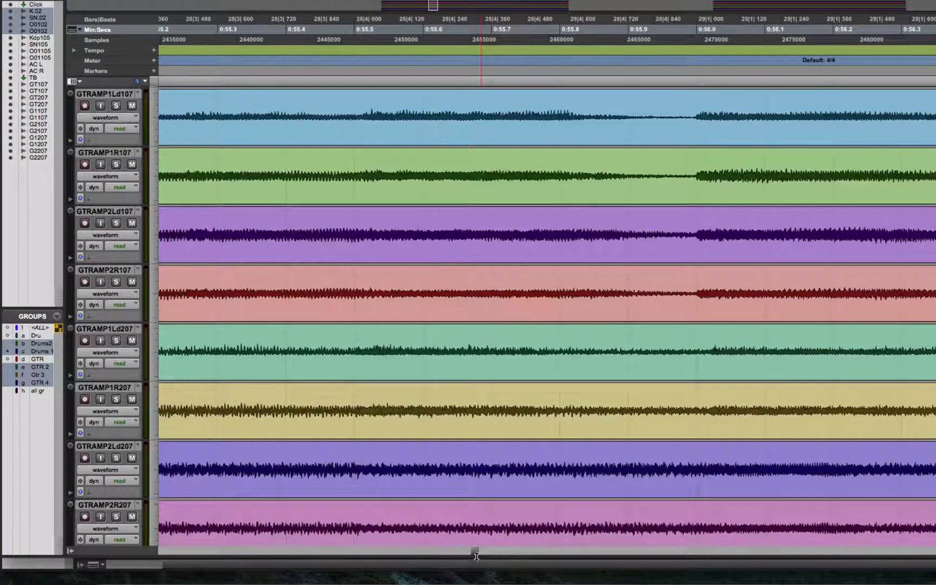
{"action": "left_click_drag", "start_coordinate": [472, 551], "coordinate": [431, 557]}
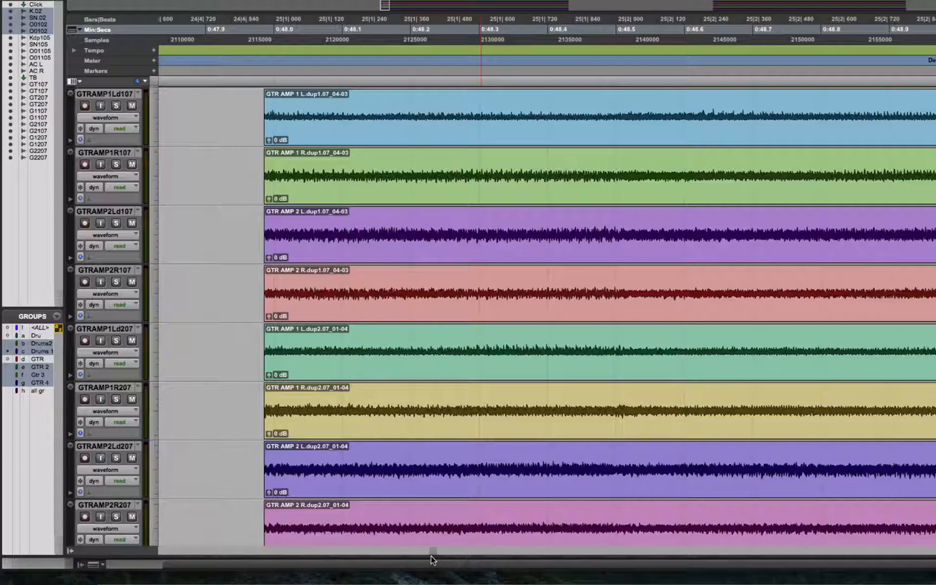
{"action": "left_click_drag", "start_coordinate": [432, 555], "coordinate": [455, 556]}
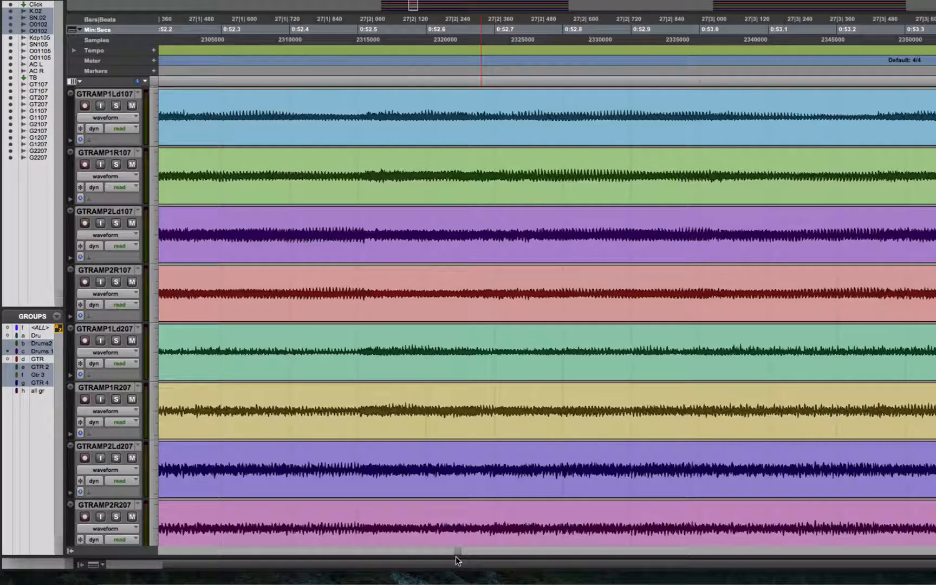
{"action": "left_click_drag", "start_coordinate": [455, 556], "coordinate": [456, 557]}
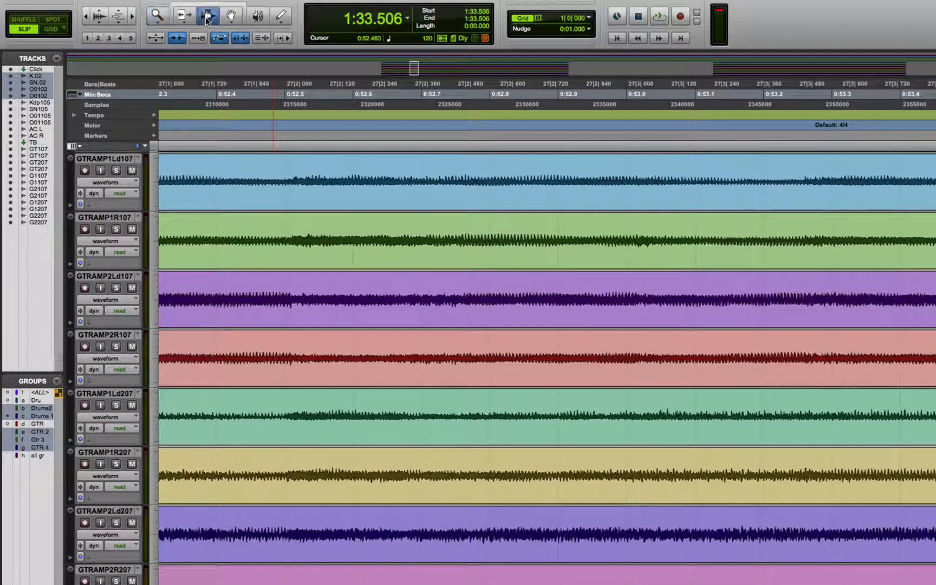
- Compare the attack positions of the two guitar groups near 0:52.5 by placing the insertion point on each
{"action": "left_click", "coordinate": [288, 414]}
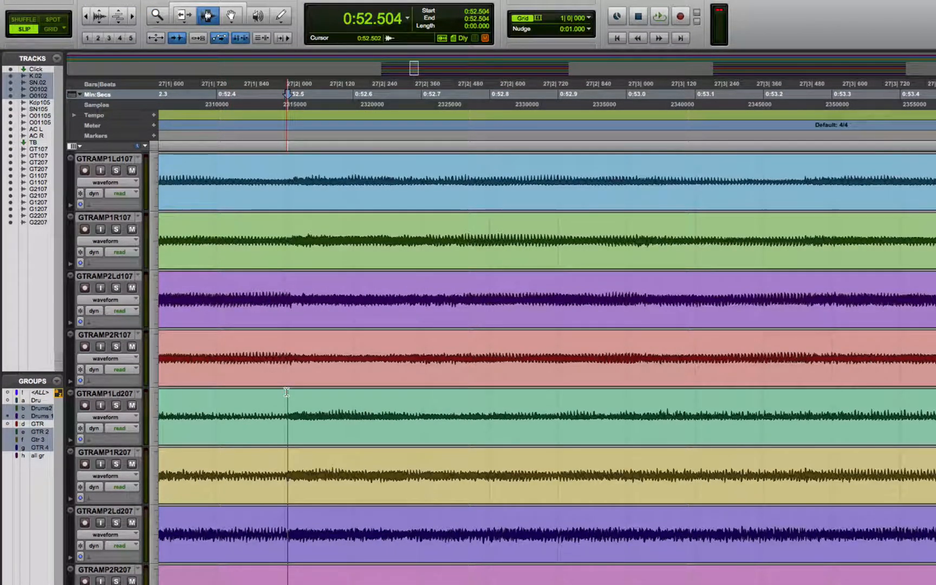
{"action": "left_click", "coordinate": [296, 416]}
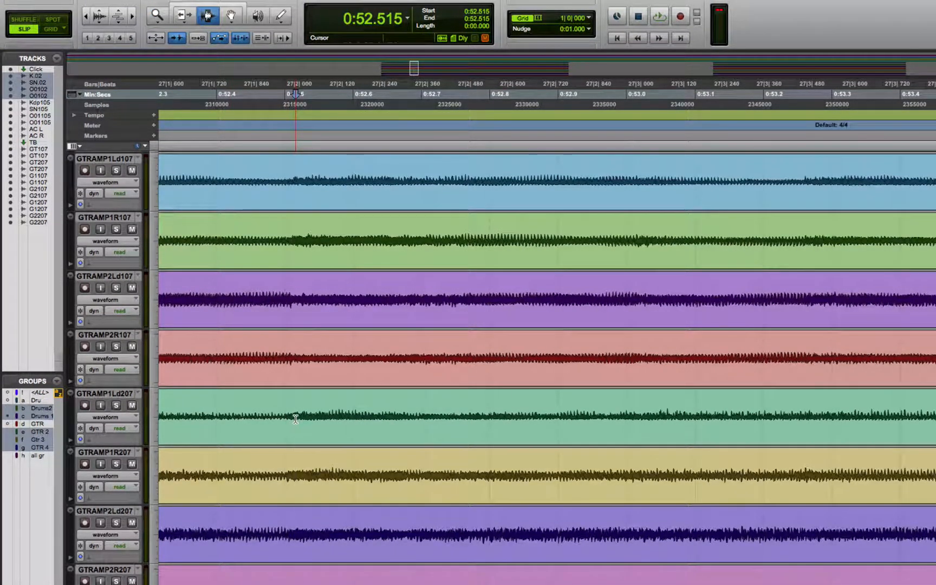
{"action": "left_click", "coordinate": [305, 330]}
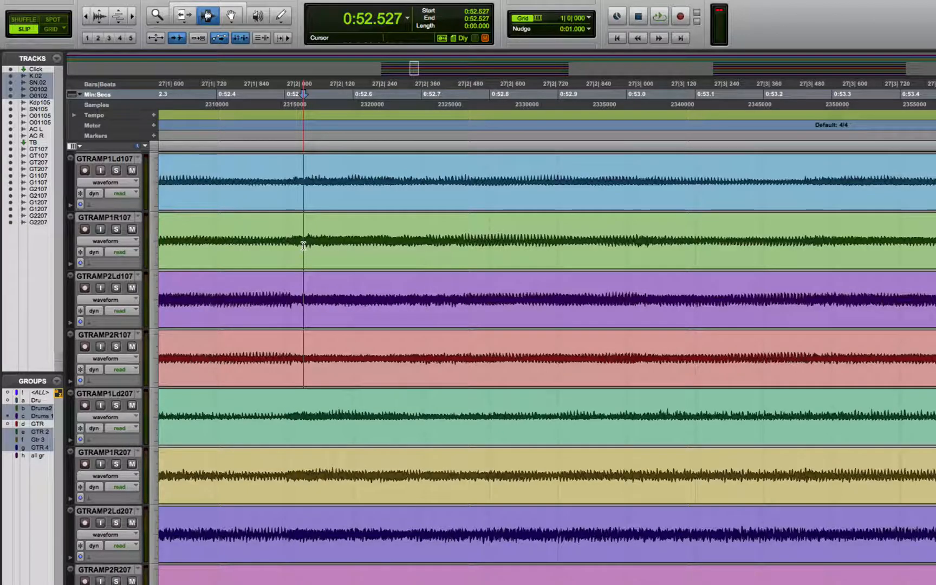
{"action": "left_click", "coordinate": [296, 415]}
{"action": "left_click", "coordinate": [298, 253]}
{"action": "left_click", "coordinate": [302, 245]}
{"action": "left_click", "coordinate": [294, 247]}
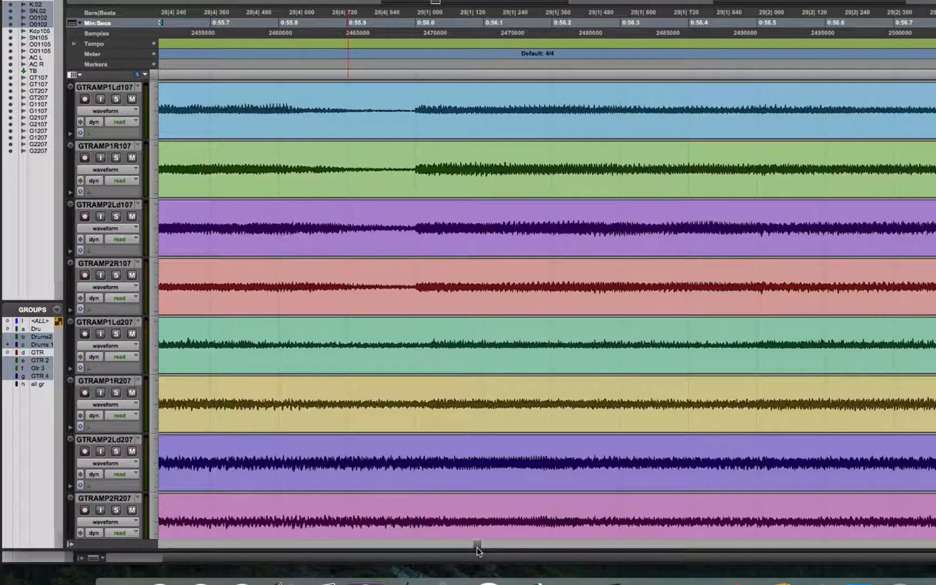
- Compare the two guitar groups' attacks near 0:56.0 and audition from about 0:55.87
{"action": "left_click", "coordinate": [434, 347]}
{"action": "left_click", "coordinate": [432, 358]}
{"action": "left_click", "coordinate": [382, 377]}
{"action": "left_click", "coordinate": [320, 363]}
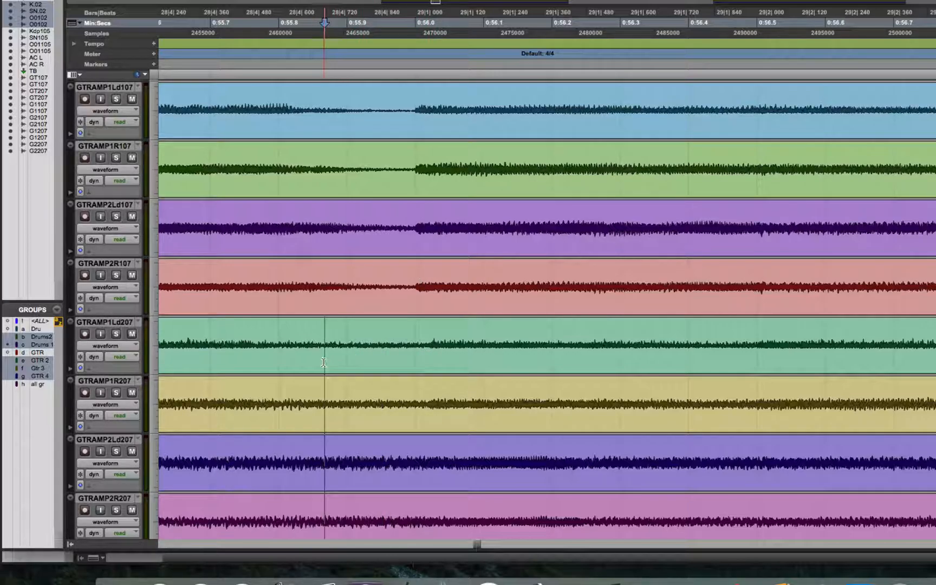
{"action": "key", "text": "space"}
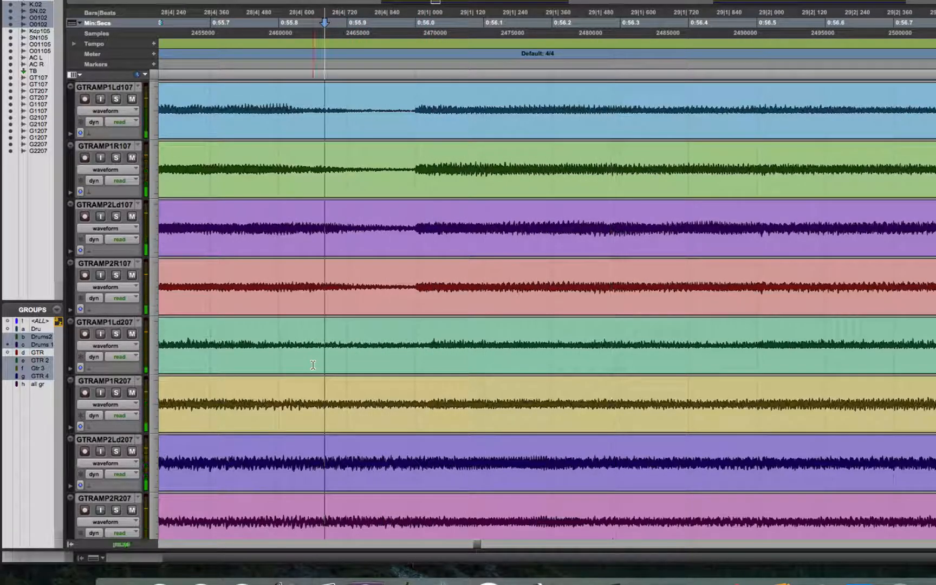
{"action": "key", "text": "space"}
- Copy the second guitar group's passage from about 0:56.02 to 0:56.52 and paste it earlier, in line with the first group's attack
{"action": "left_click", "coordinate": [432, 353]}
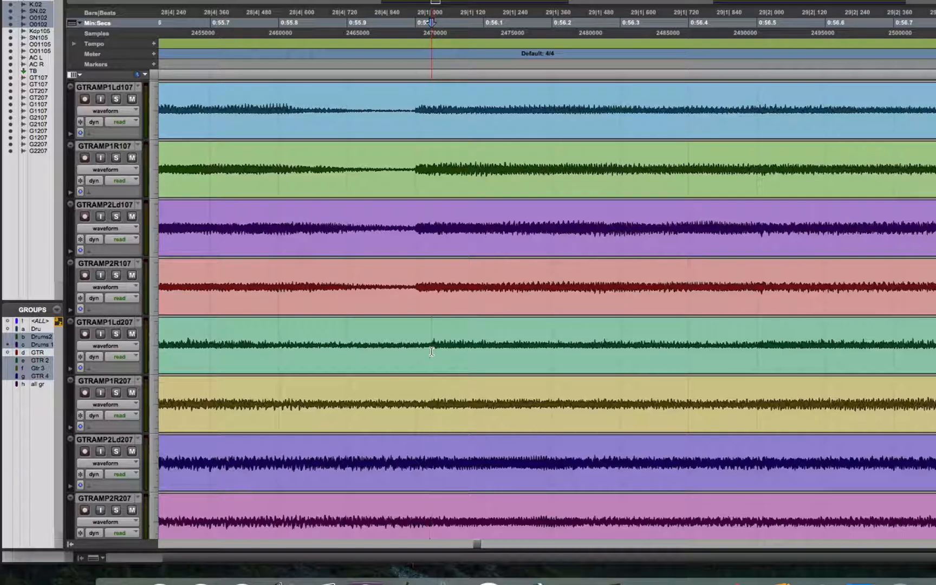
{"action": "left_click_drag", "start_coordinate": [432, 351], "coordinate": [671, 370]}
{"action": "left_click", "coordinate": [441, 379]}
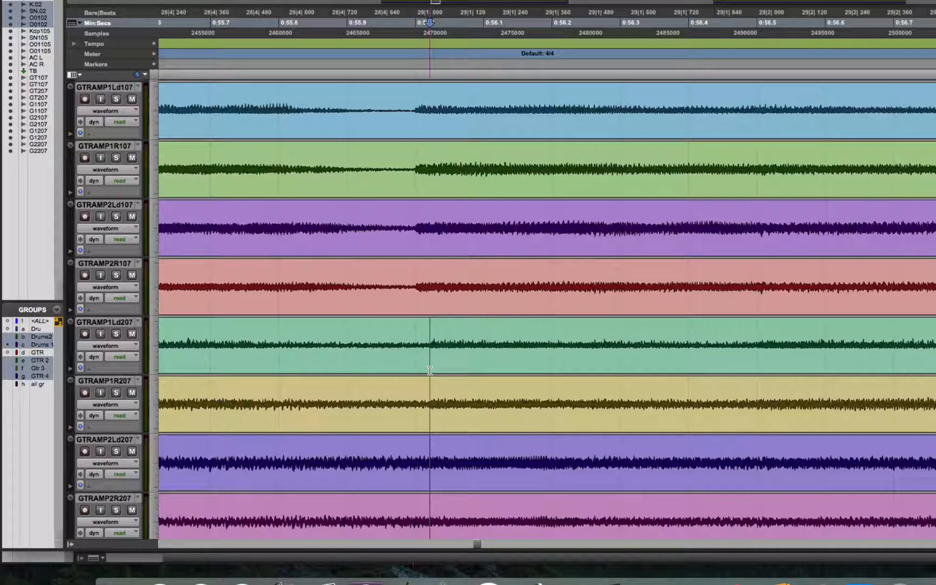
{"action": "left_click_drag", "start_coordinate": [472, 373], "coordinate": [769, 404]}
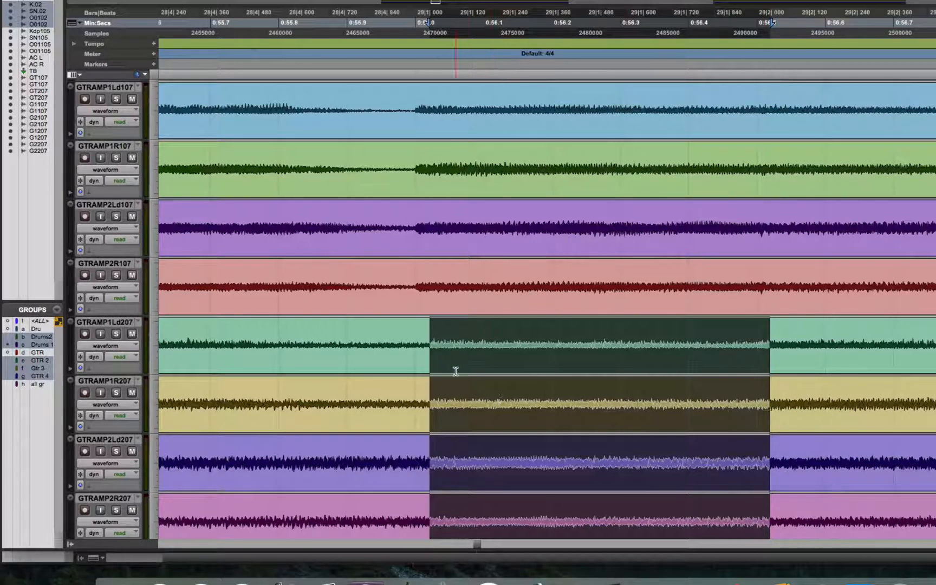
{"action": "left_click", "coordinate": [413, 347]}
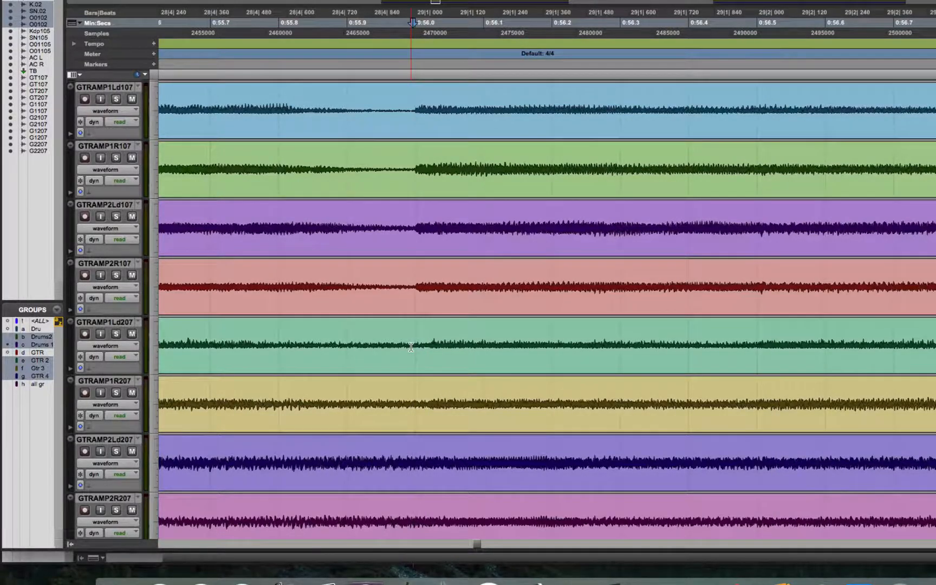
{"action": "key", "text": "super+v"}
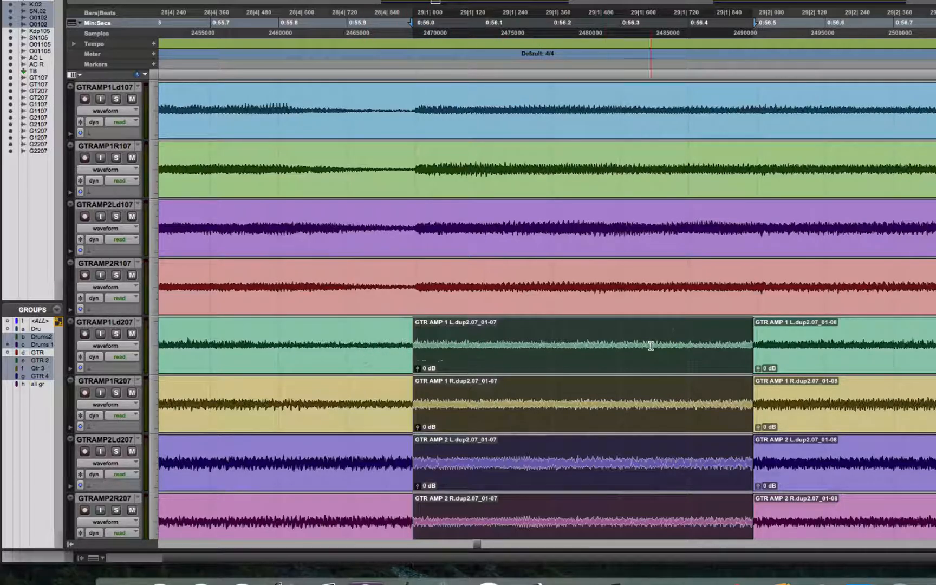
- Audition the pasted guitar passage several times from just before its leading edit point
{"action": "left_click", "coordinate": [331, 346]}
{"action": "key", "text": "space"}
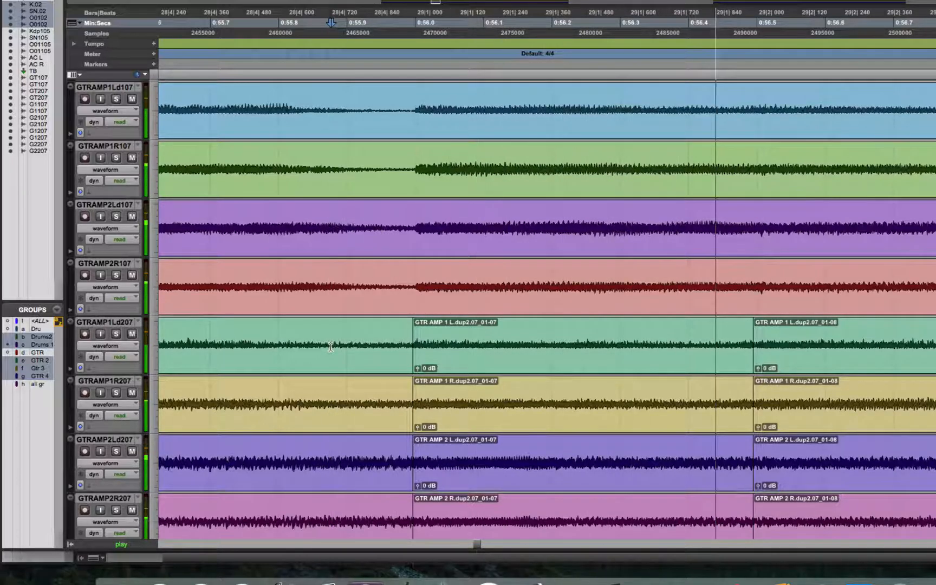
{"action": "key", "text": "space"}
{"action": "left_click_drag", "start_coordinate": [329, 347], "coordinate": [315, 346]}
{"action": "key", "text": "space"}
{"action": "left_click", "coordinate": [300, 346]}
{"action": "key", "text": "space"}
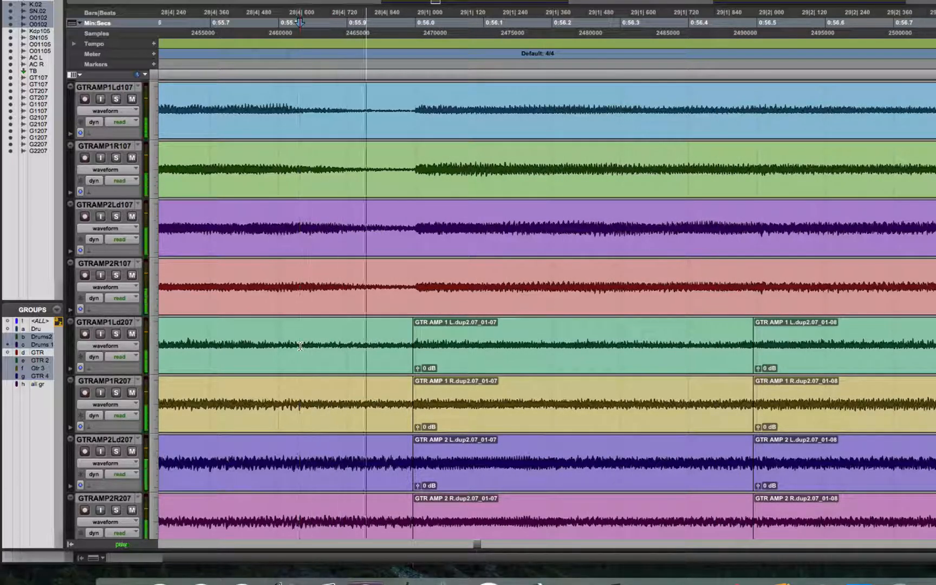
{"action": "key", "text": "space"}
{"action": "left_click", "coordinate": [411, 354]}
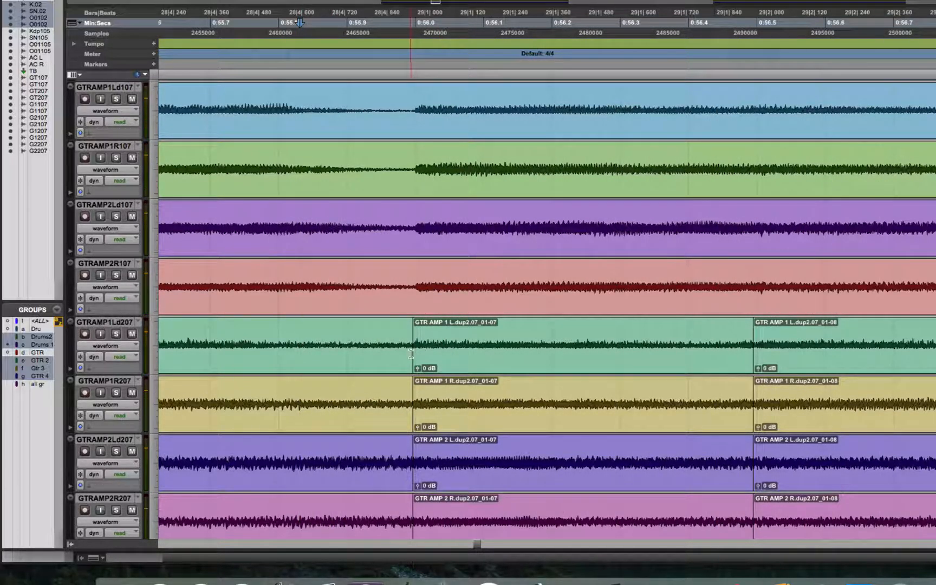
{"action": "left_click", "coordinate": [692, 356]}
- Move the second guitar group's clips in the third section earlier, starting at about 2:23.59, with the Grabber tool, and audition the alignment
{"action": "left_click_drag", "start_coordinate": [478, 546], "coordinate": [722, 547]}
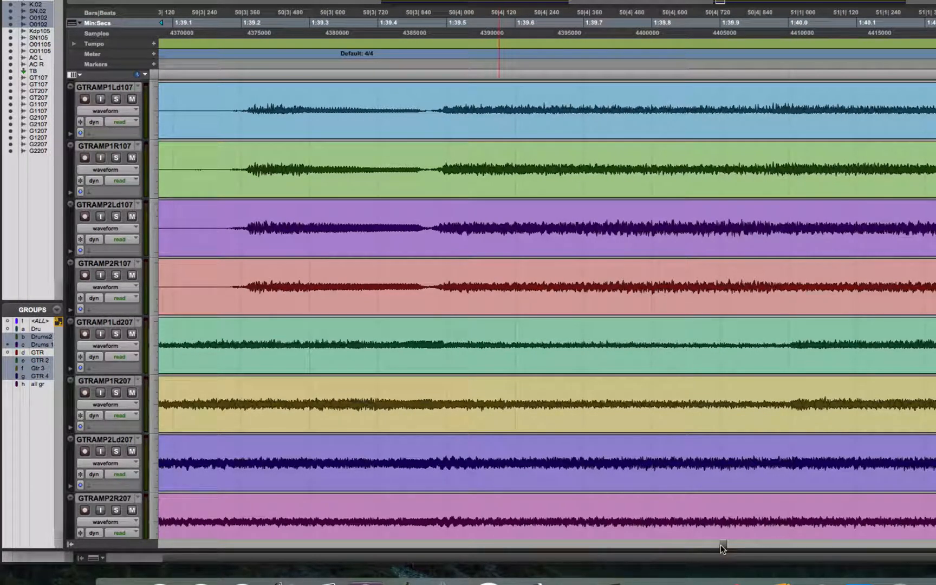
{"action": "left_click_drag", "start_coordinate": [722, 547], "coordinate": [922, 552]}
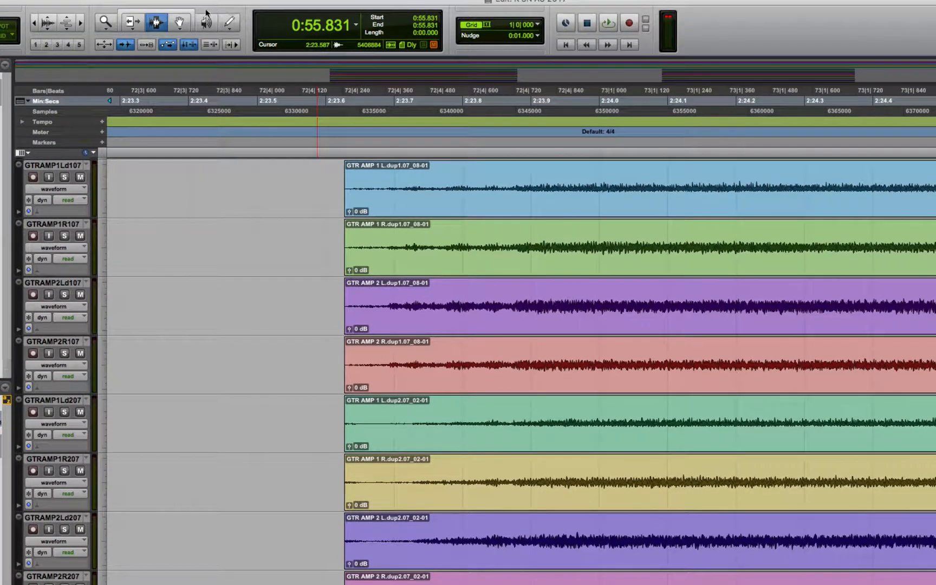
{"action": "left_click", "coordinate": [179, 22]}
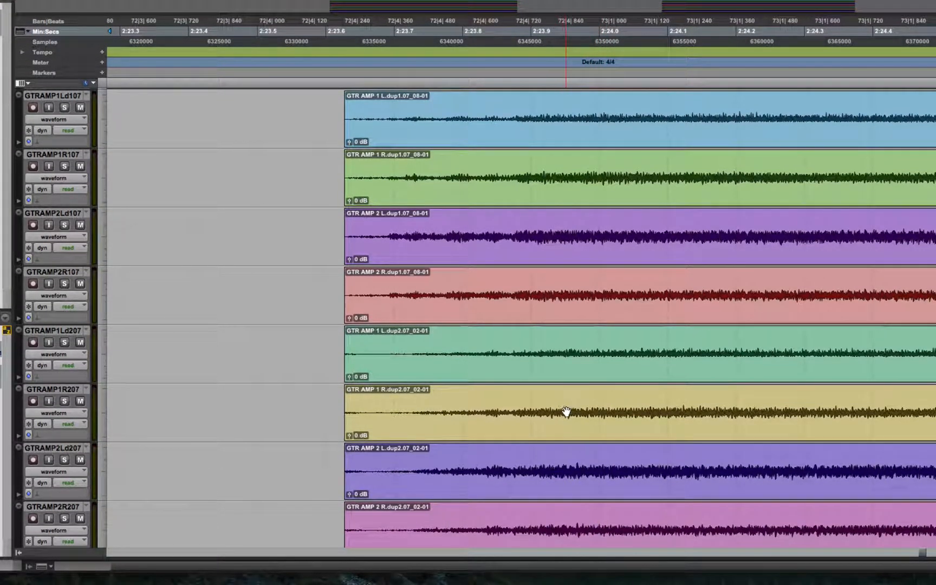
{"action": "left_click_drag", "start_coordinate": [577, 416], "coordinate": [555, 418]}
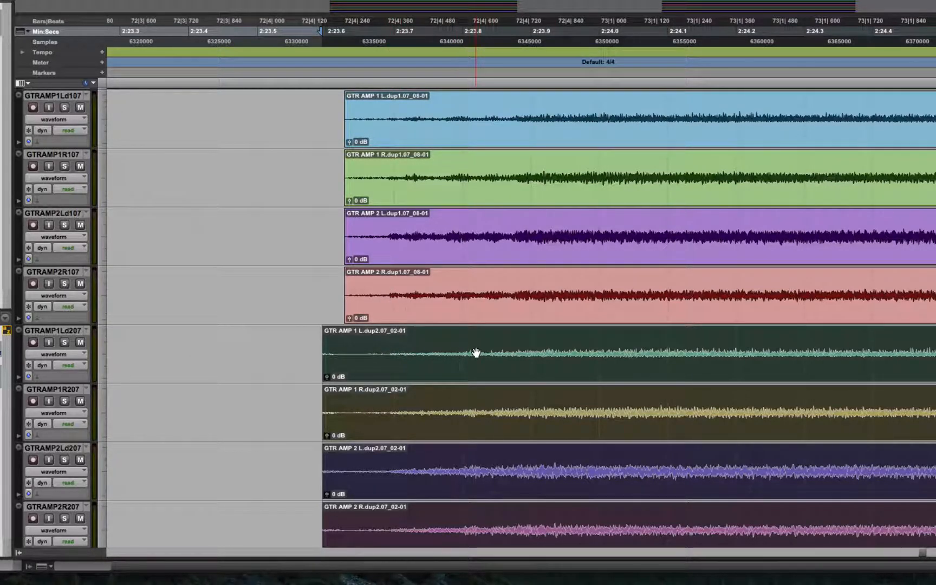
{"action": "key", "text": "space"}
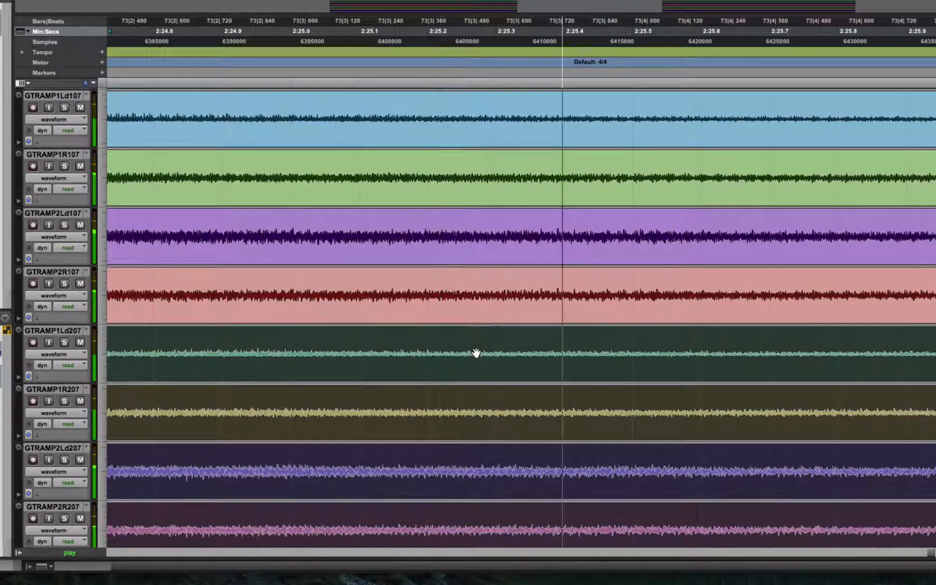
- Audition the aligned guitar groups in the third section again from about 2:23.595
{"action": "key", "text": "space"}
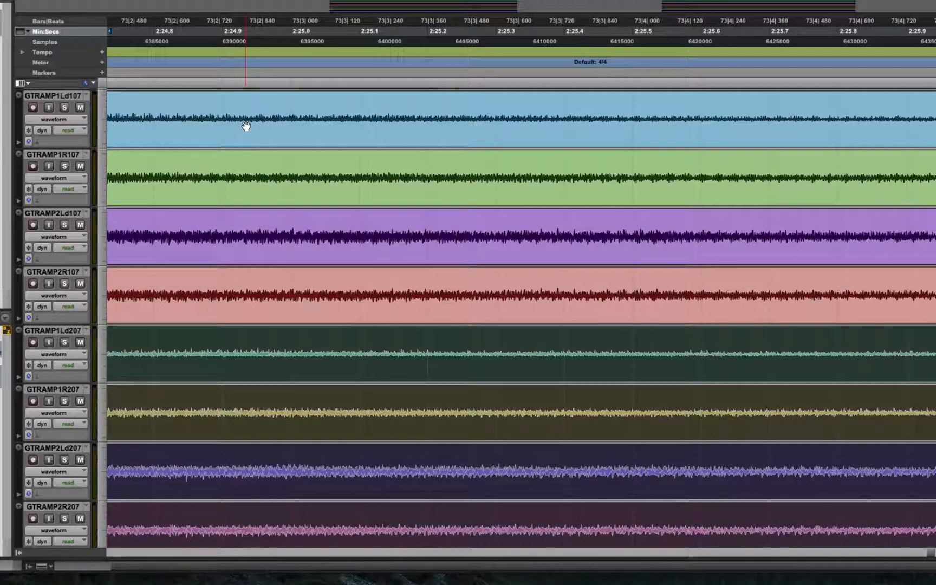
{"action": "key", "text": "space"}
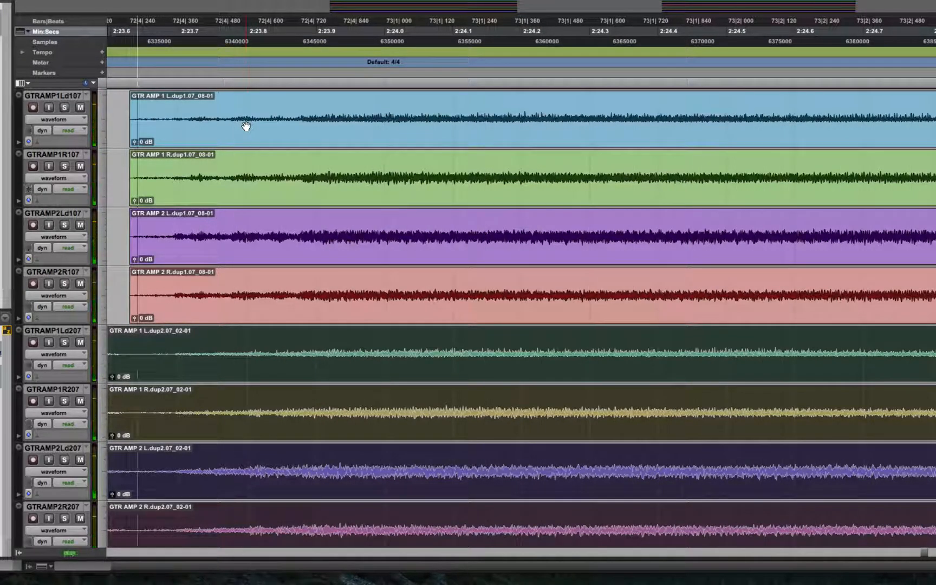
{"action": "key", "text": "space"}
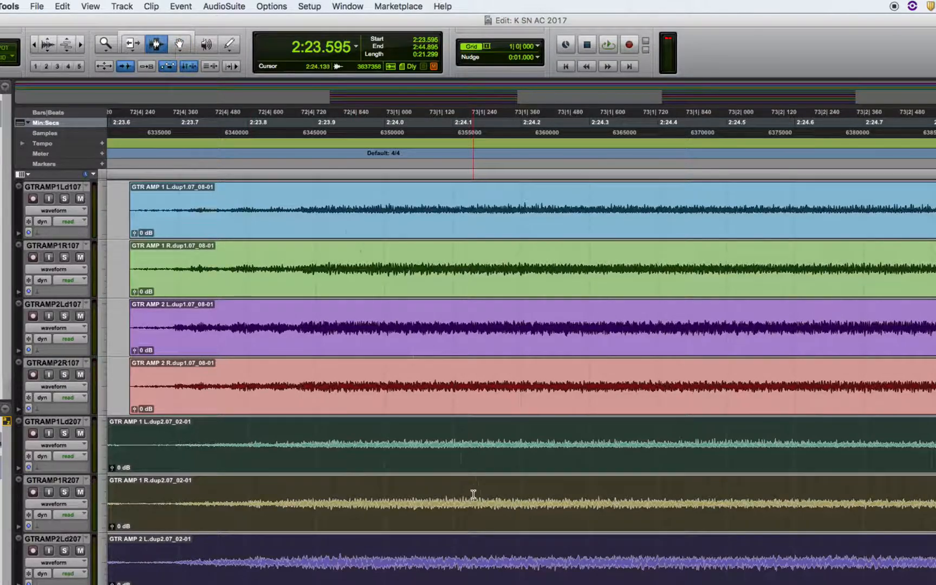
- Copy the second guitar group's passage from about 2:24.12 to 2:24.46 and paste it earlier, at about 2:24.06
{"action": "left_click_drag", "start_coordinate": [473, 494], "coordinate": [698, 496]}
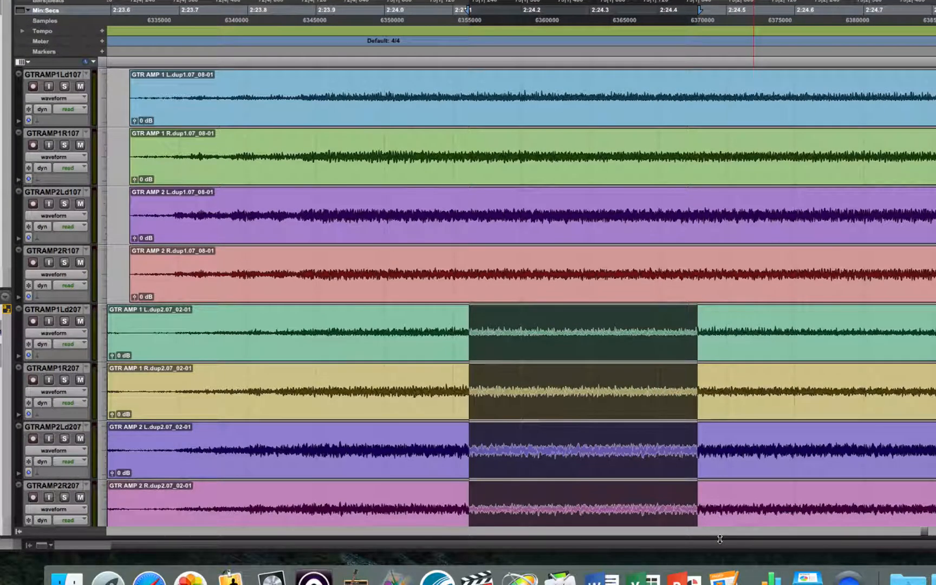
{"action": "left_click", "coordinate": [423, 372]}
{"action": "key", "text": "super+v"}
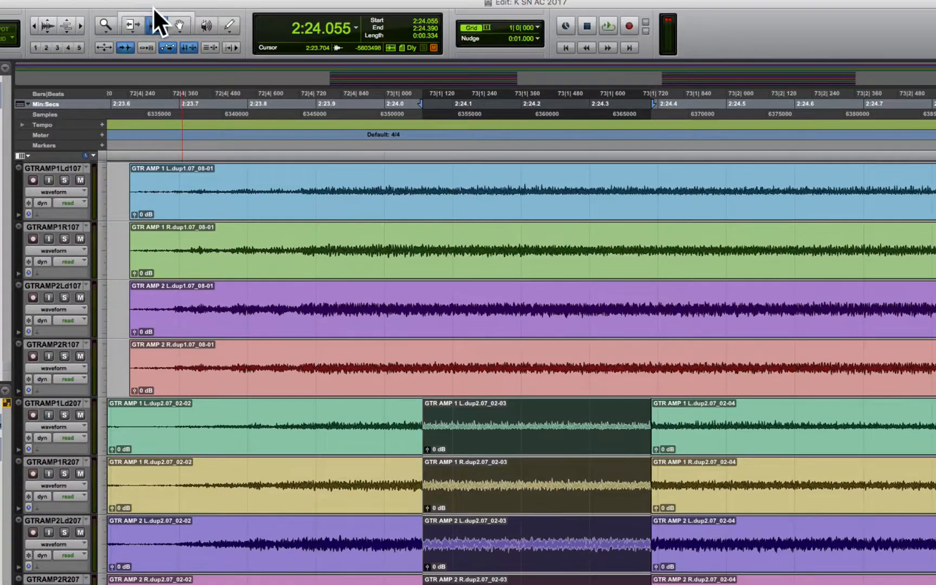
- Move the second group's pasted clips earlier to 2:24.030 and extend their ends to about 2:24.40 to close the gap
{"action": "left_click", "coordinate": [178, 23]}
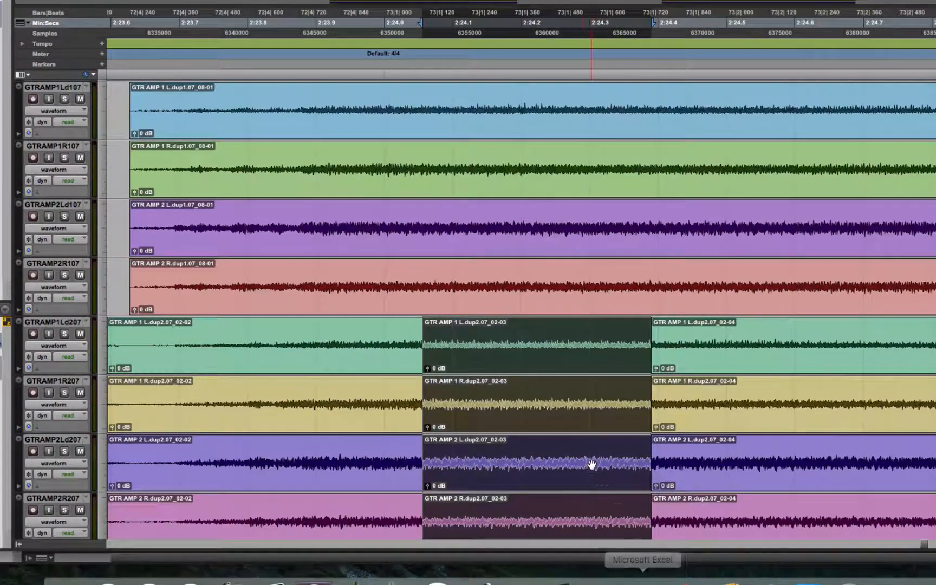
{"action": "left_click_drag", "start_coordinate": [593, 510], "coordinate": [564, 500]}
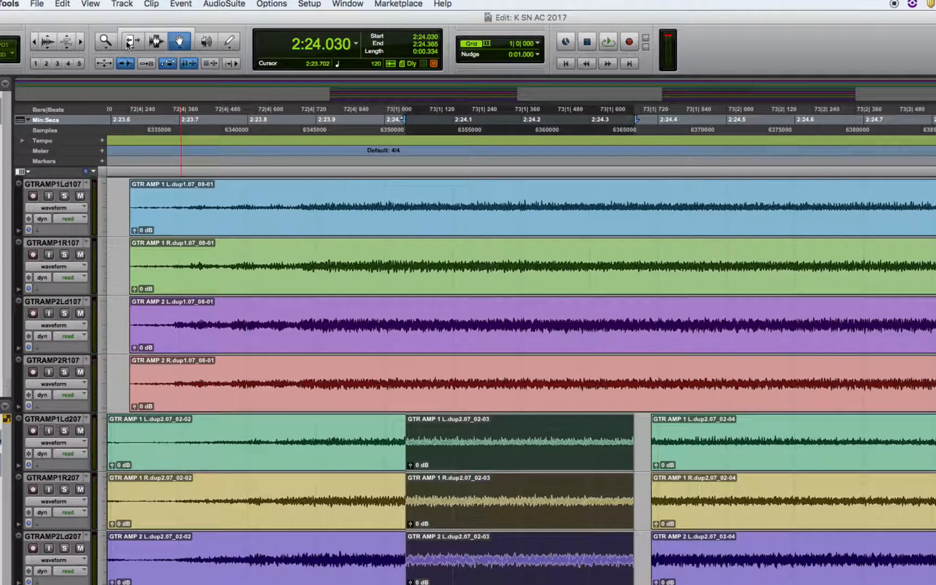
{"action": "left_click", "coordinate": [129, 42]}
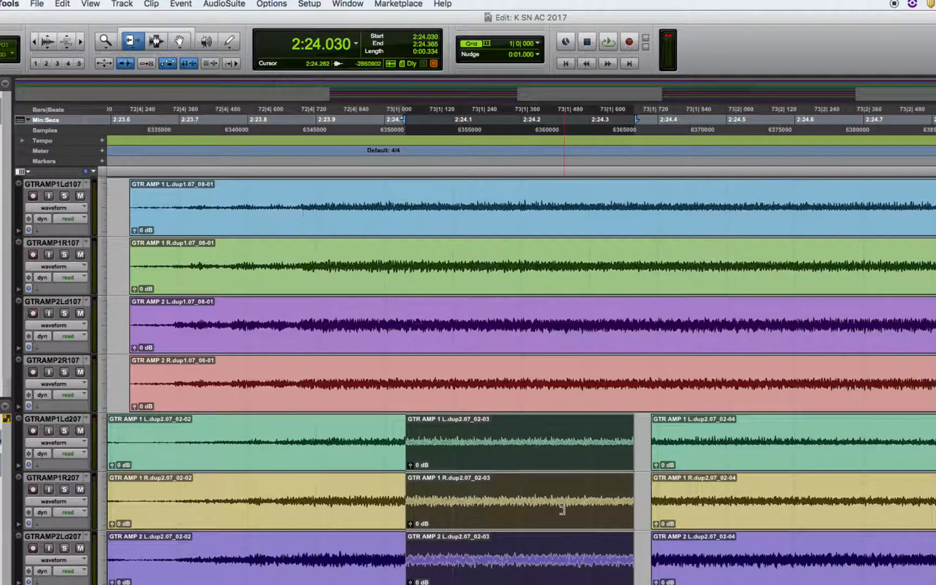
{"action": "left_click_drag", "start_coordinate": [632, 518], "coordinate": [658, 519]}
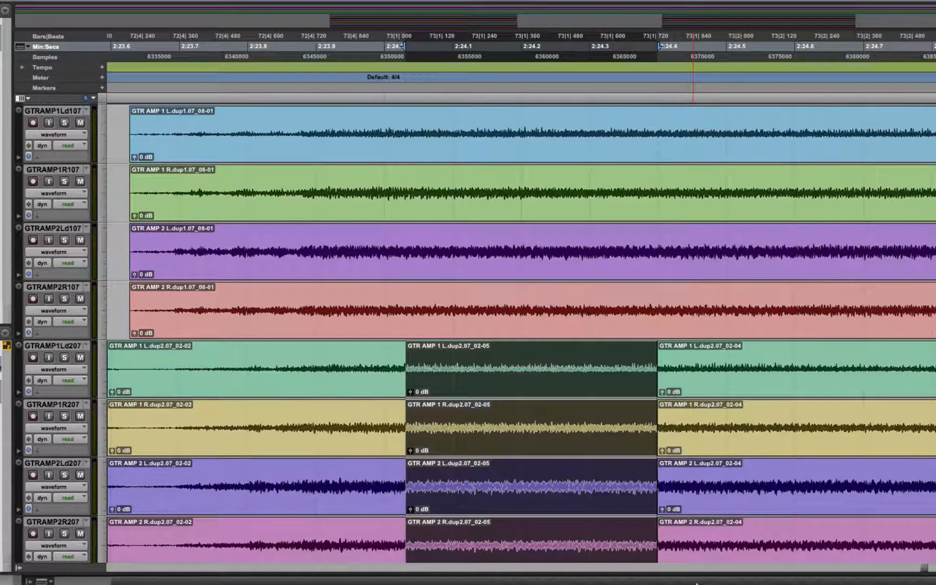
- Undo the trim, move and paste on the second guitar group's clips
{"action": "key", "text": "super+z"}
{"action": "key", "text": "super+z"}
{"action": "key", "text": "super+z"}
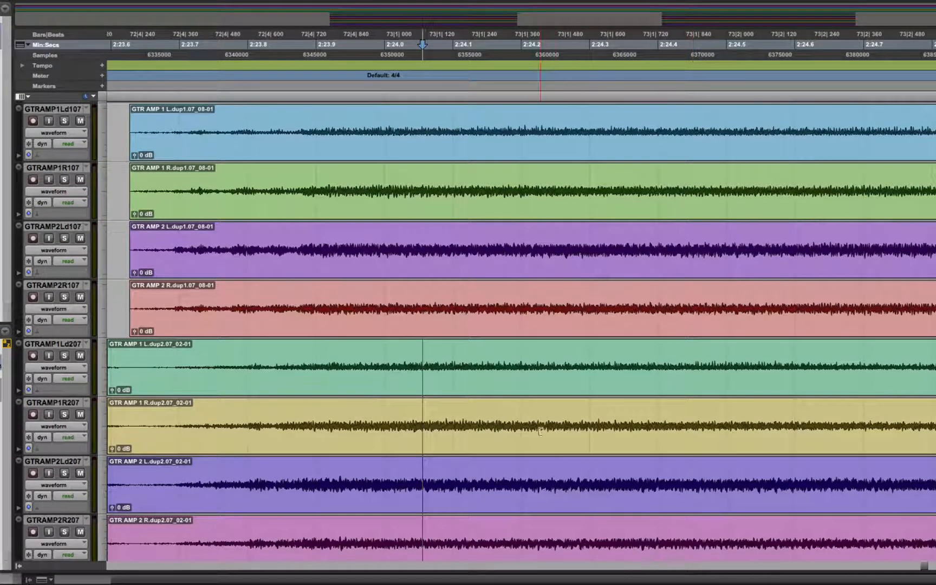
- Enlarge the guitar tracks' height, then return them to the smaller height
{"action": "left_click", "coordinate": [100, 179]}
{"action": "left_click", "coordinate": [137, 198]}
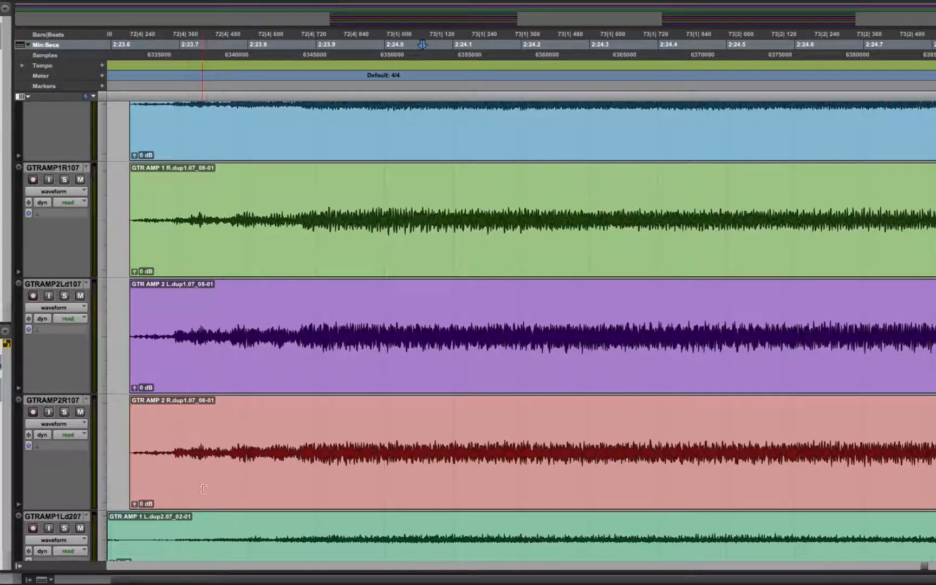
{"action": "left_click", "coordinate": [103, 469]}
{"action": "left_click", "coordinate": [117, 456]}
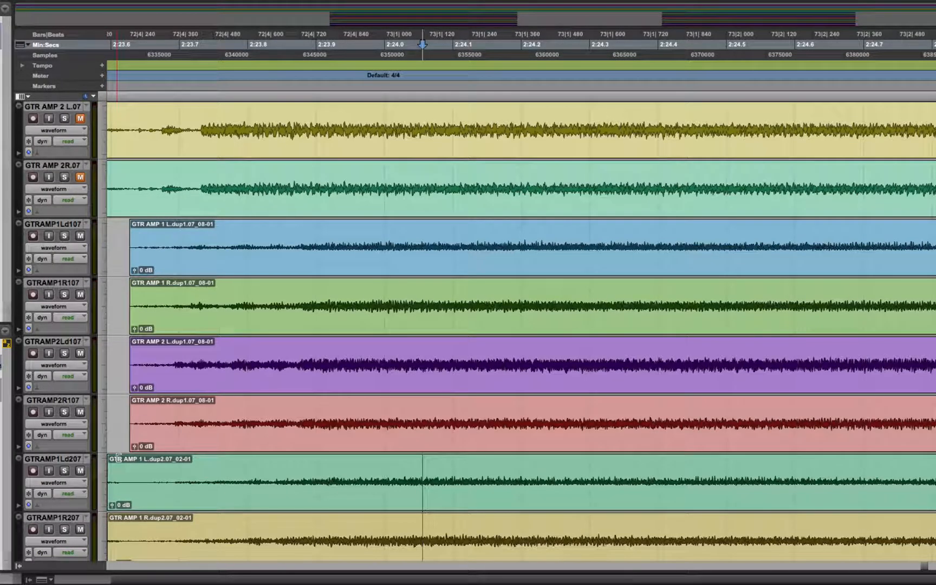
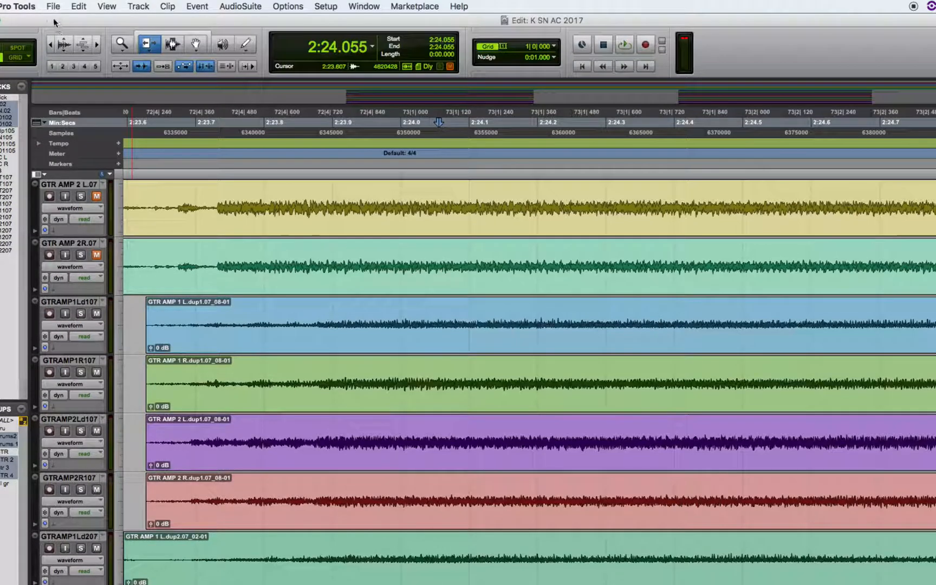
- Return the playhead to the session start and show the full length of the song across the guitar tracks
{"action": "left_click", "coordinate": [51, 44]}
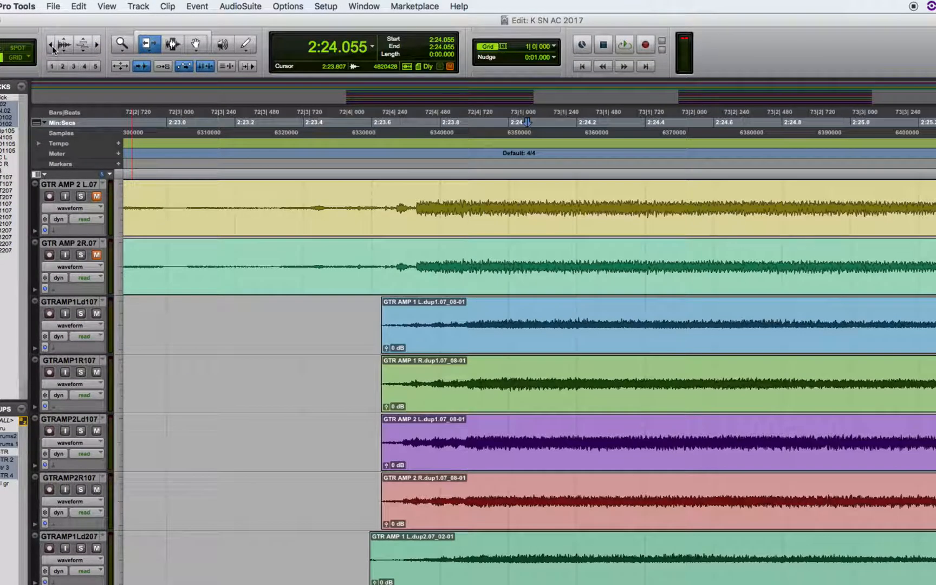
{"action": "left_click", "coordinate": [50, 44]}
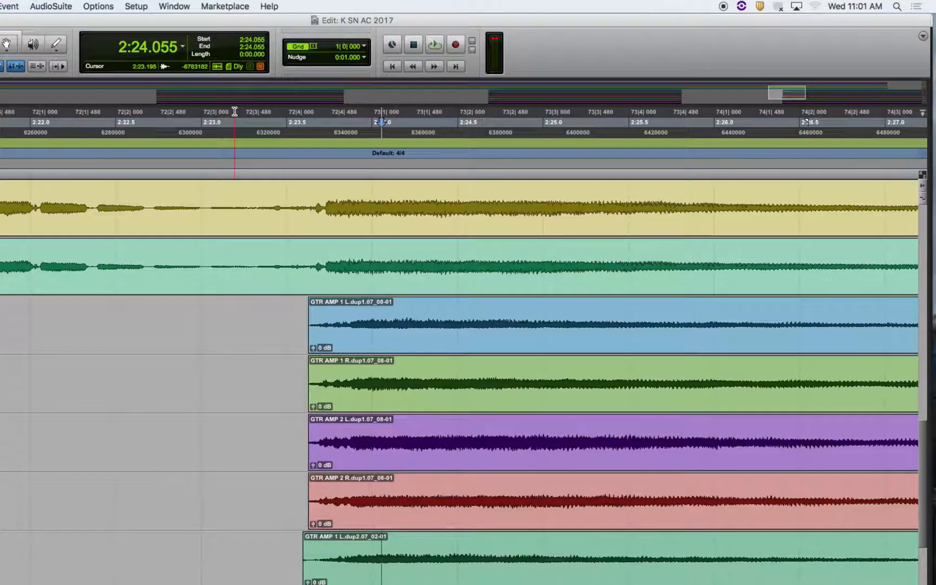
{"action": "left_click", "coordinate": [876, 398]}
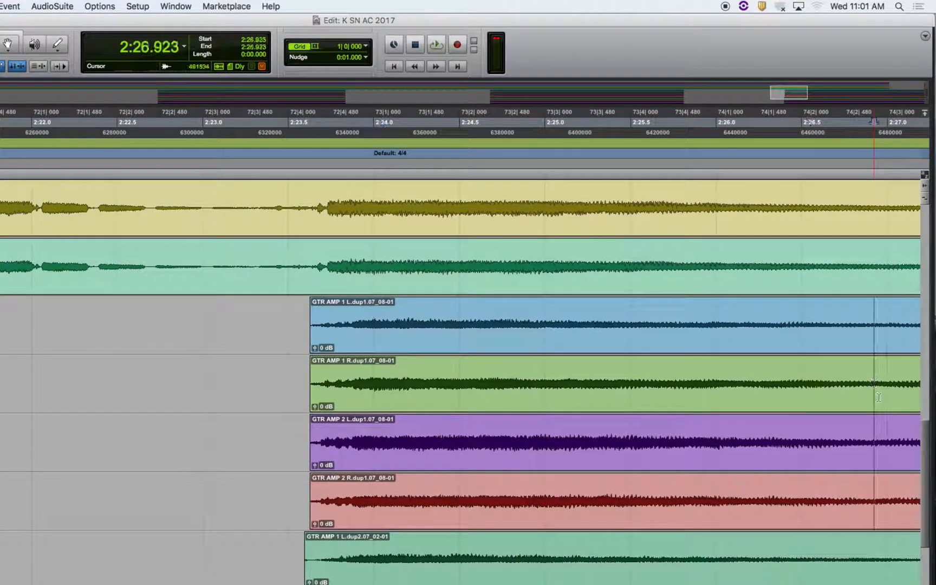
{"action": "key", "text": "space"}
{"action": "key", "text": "space"}
{"action": "key", "text": "Return"}
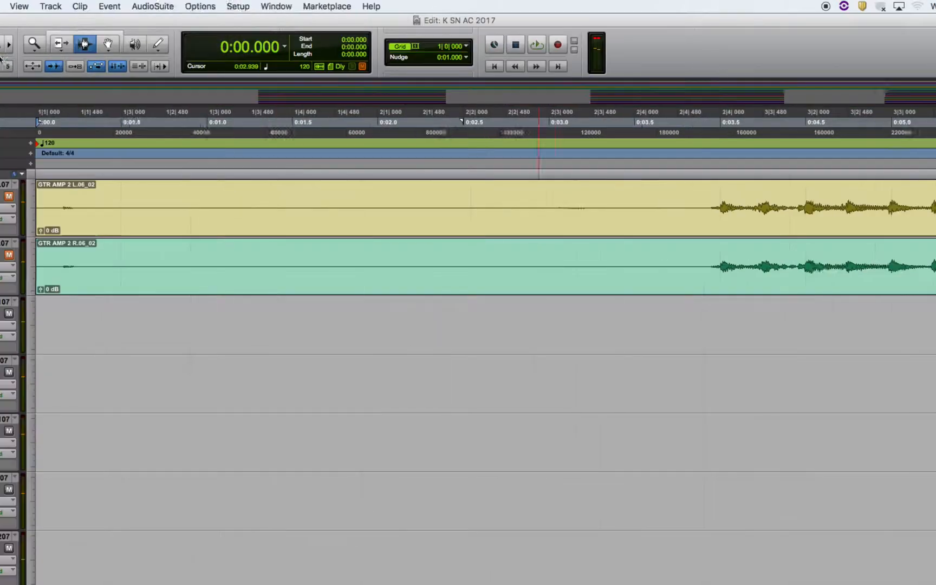
{"action": "left_click", "coordinate": [145, 45]}
{"action": "double_click", "coordinate": [145, 44]}
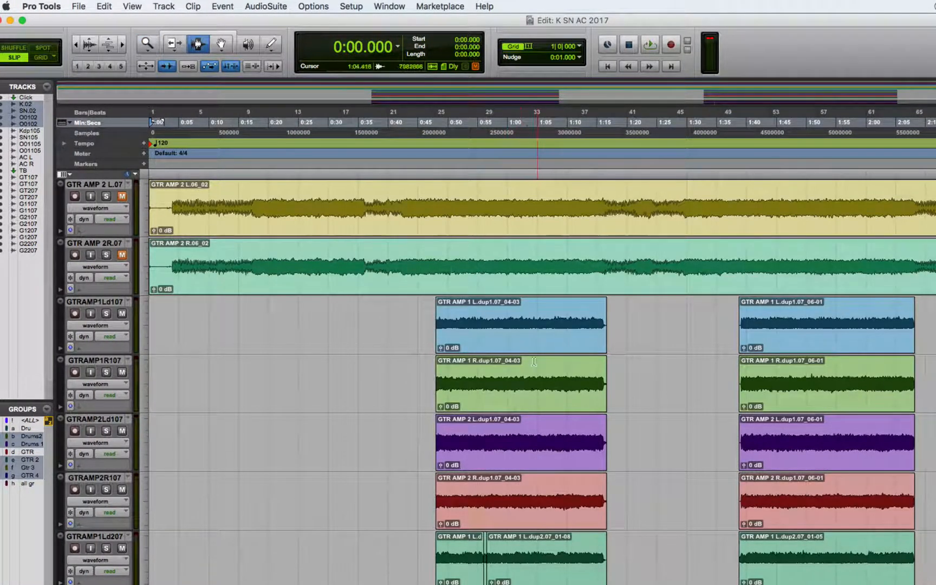
- Play the doubled guitar groups from about 0:54.8, and again from about 0:53.1
{"action": "left_click", "coordinate": [483, 336]}
{"action": "key", "text": "space"}
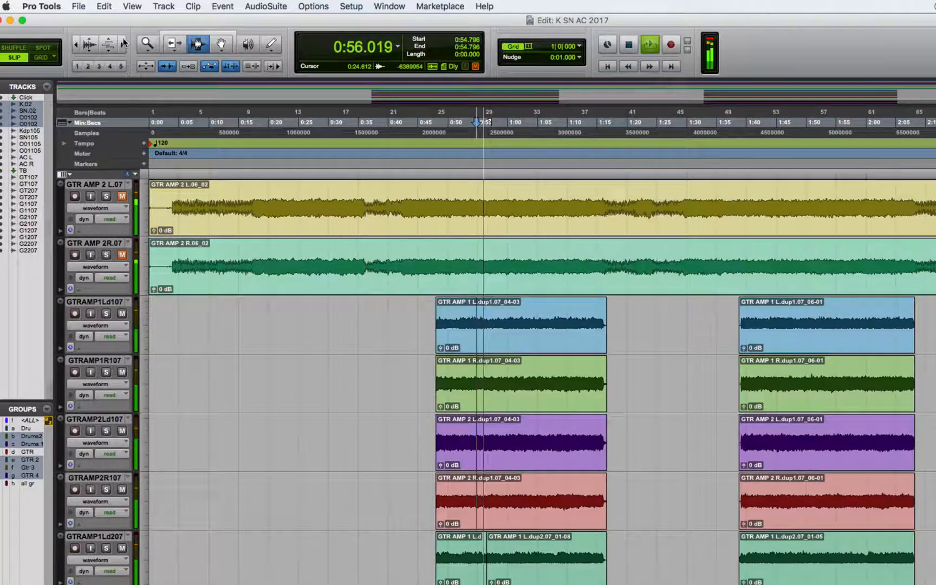
{"action": "key", "text": "super+bracketright"}
{"action": "key", "text": "space"}
{"action": "left_click", "coordinate": [607, 325]}
{"action": "key", "text": "space"}
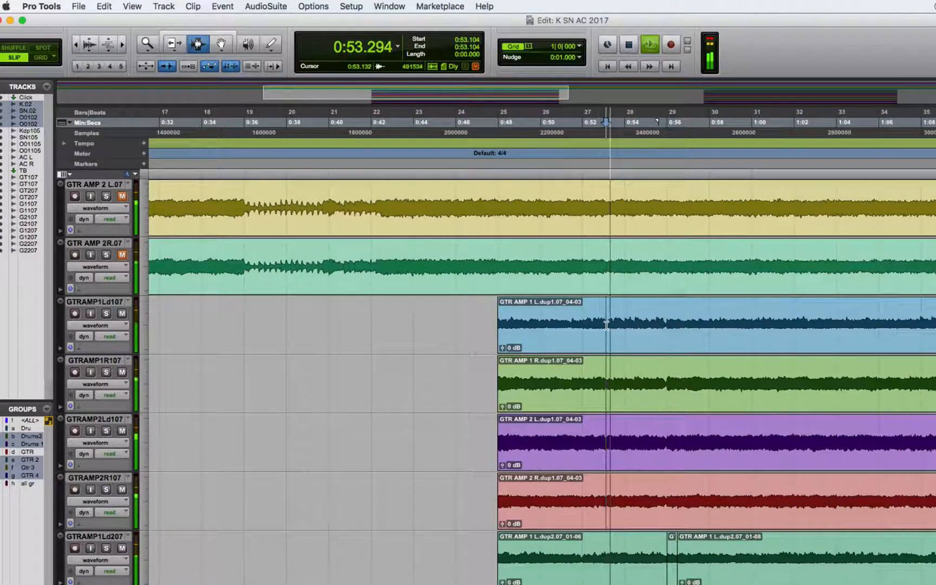
{"action": "left_click", "coordinate": [122, 44]}
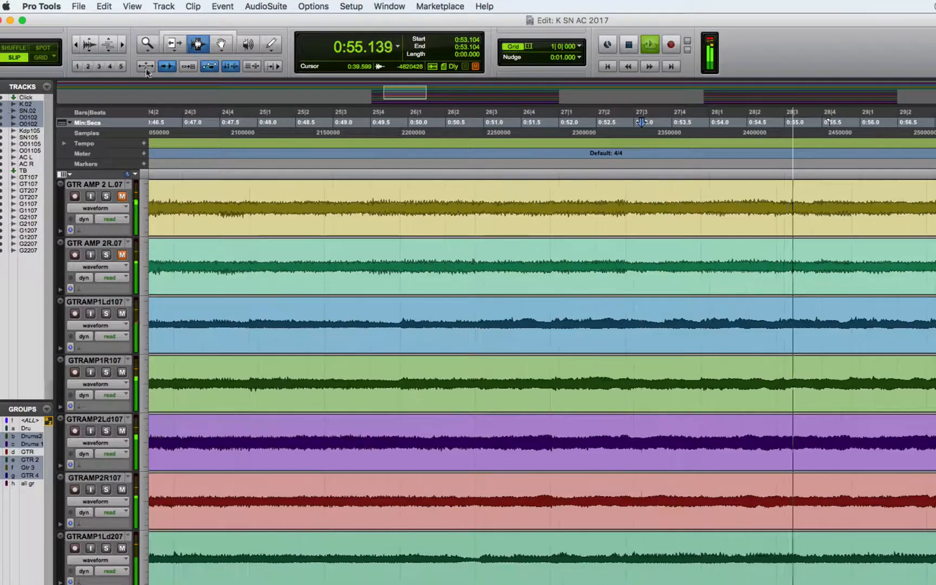
{"action": "key", "text": "space"}
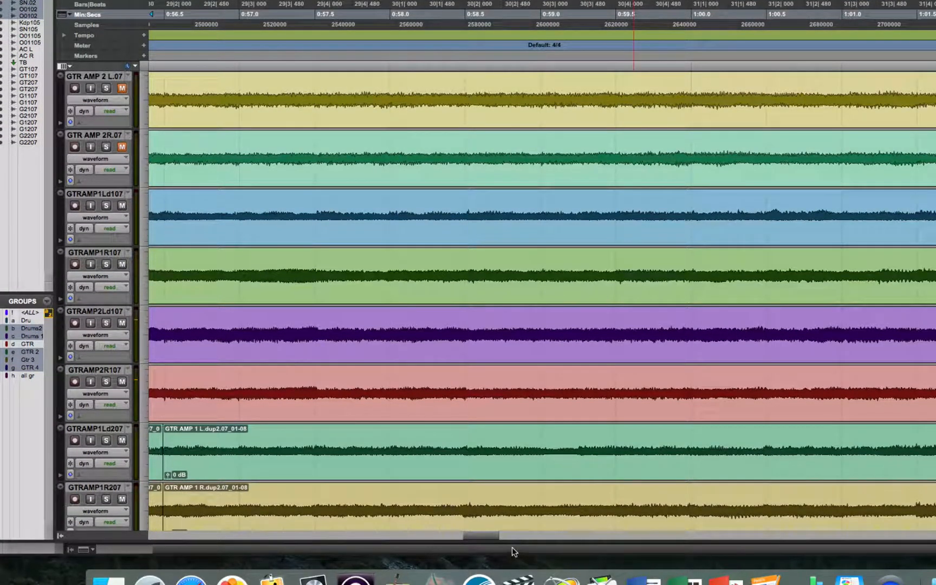
- Play the guitar passage leading up to the short clip near 0:56, starting at about 0:52.5
{"action": "left_click_drag", "start_coordinate": [486, 534], "coordinate": [462, 536]}
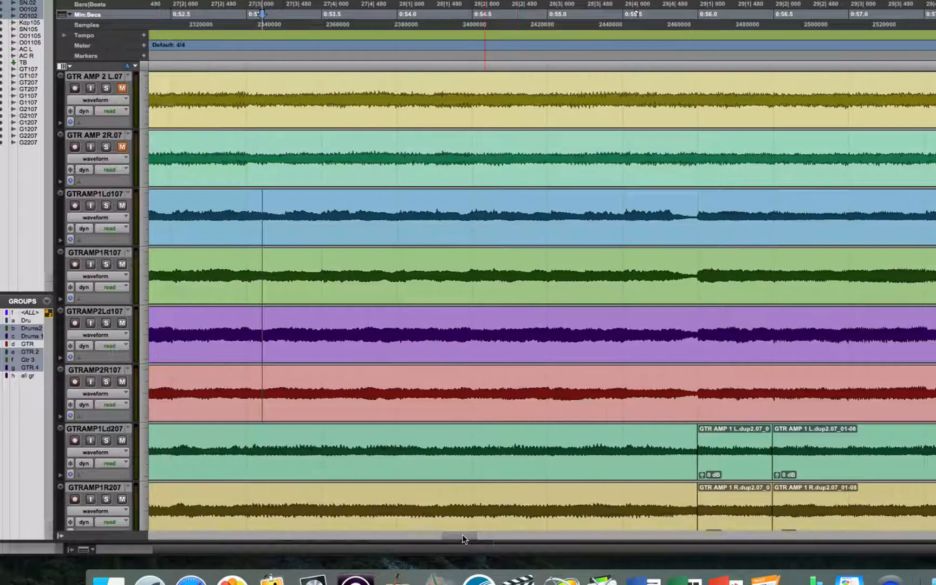
{"action": "left_click", "coordinate": [170, 216]}
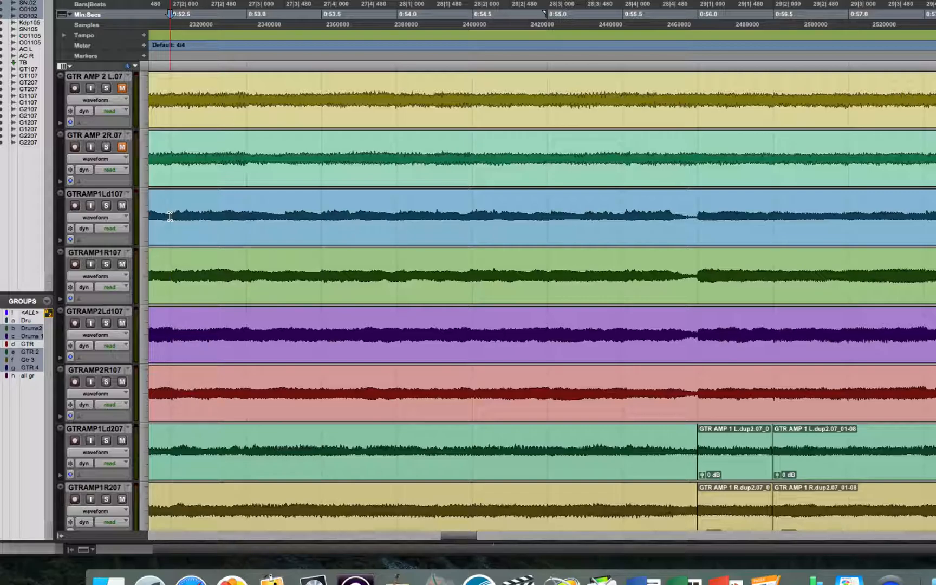
{"action": "key", "text": "space"}
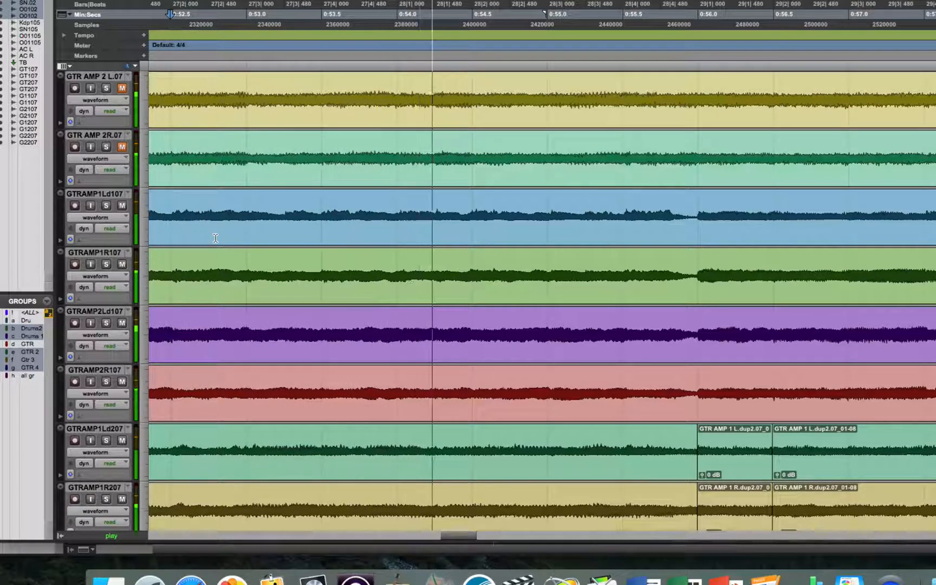
{"action": "key", "text": "space"}
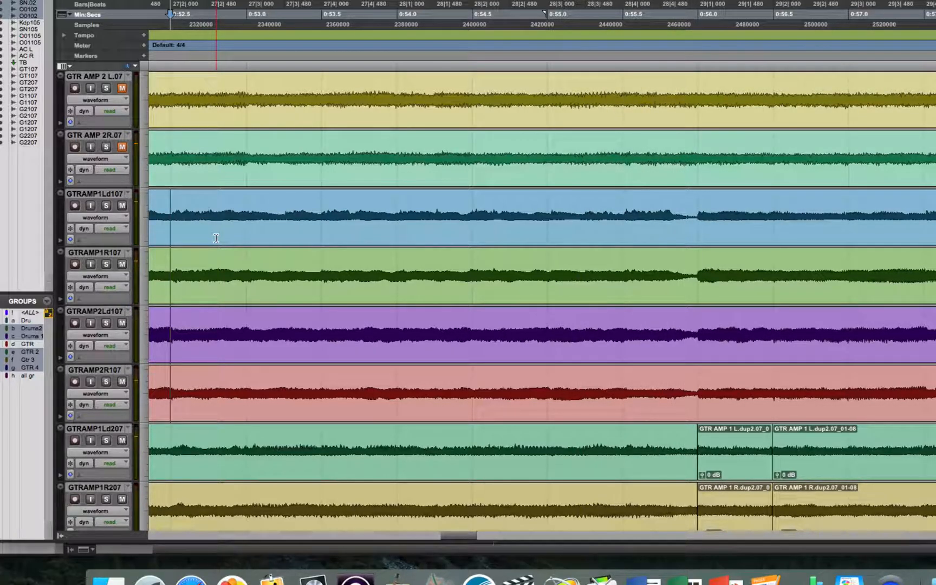
{"action": "key", "text": "space"}
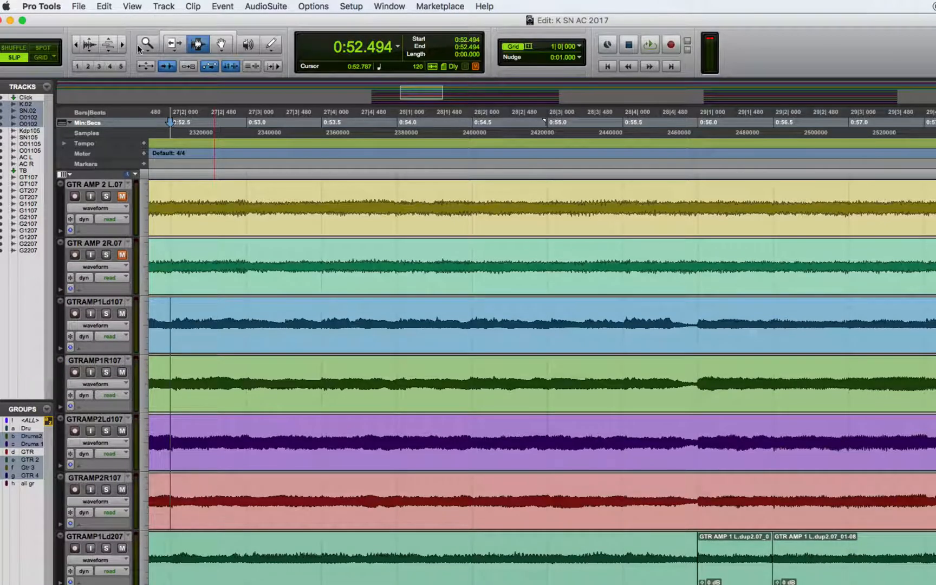
- Switch the first doubled guitar group, beginning with GTRAMP1Ld107, to its earlier .06 playlists
{"action": "double_click", "coordinate": [142, 46]}
{"action": "left_click", "coordinate": [197, 47]}
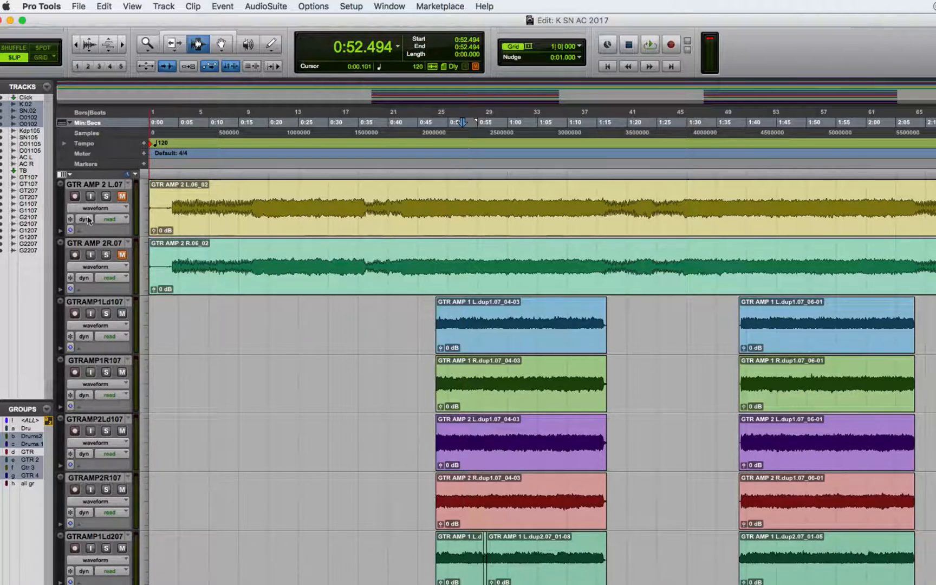
{"action": "left_click", "coordinate": [123, 47]}
{"action": "left_click", "coordinate": [122, 47]}
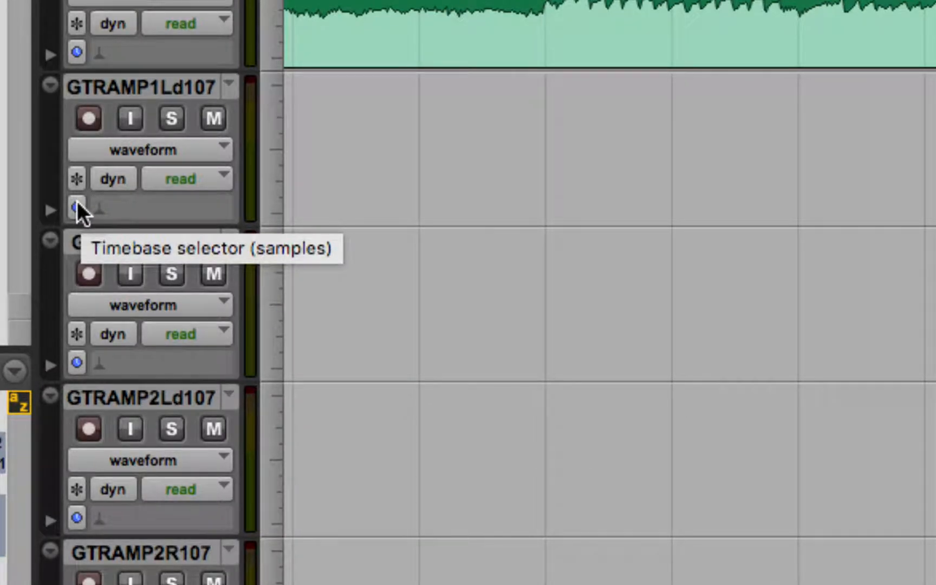
{"action": "left_click", "coordinate": [226, 86]}
{"action": "left_click", "coordinate": [272, 62]}
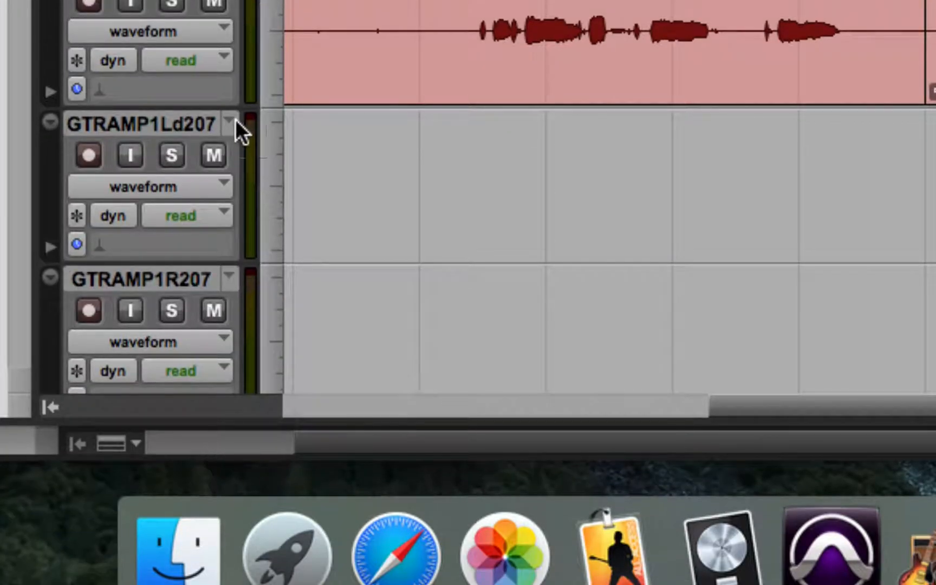
- Check which playlists are available on the second guitar group's tracks GTRAMP1Ld207 and GTRAMP1R207
{"action": "left_click", "coordinate": [230, 367]}
{"action": "left_click", "coordinate": [263, 206]}
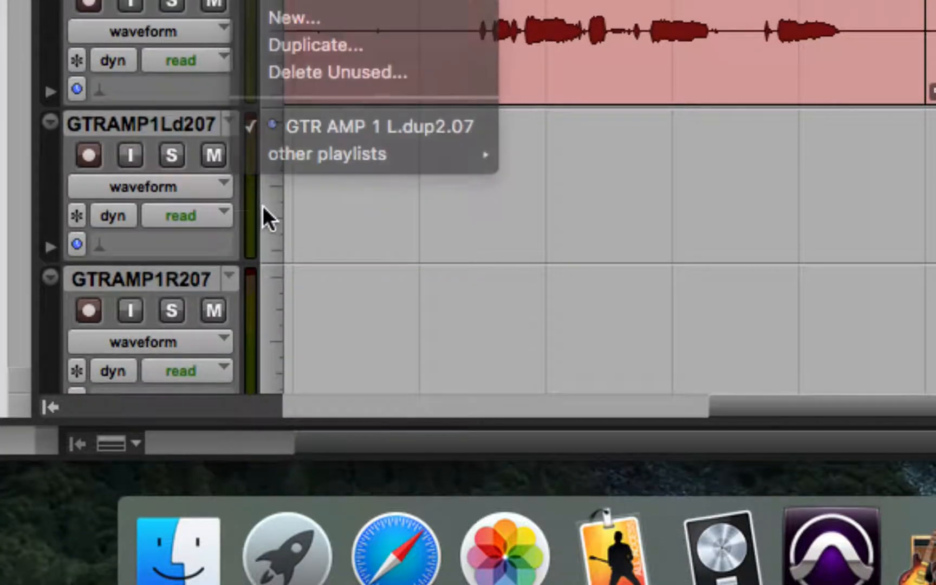
{"action": "left_click", "coordinate": [238, 277]}
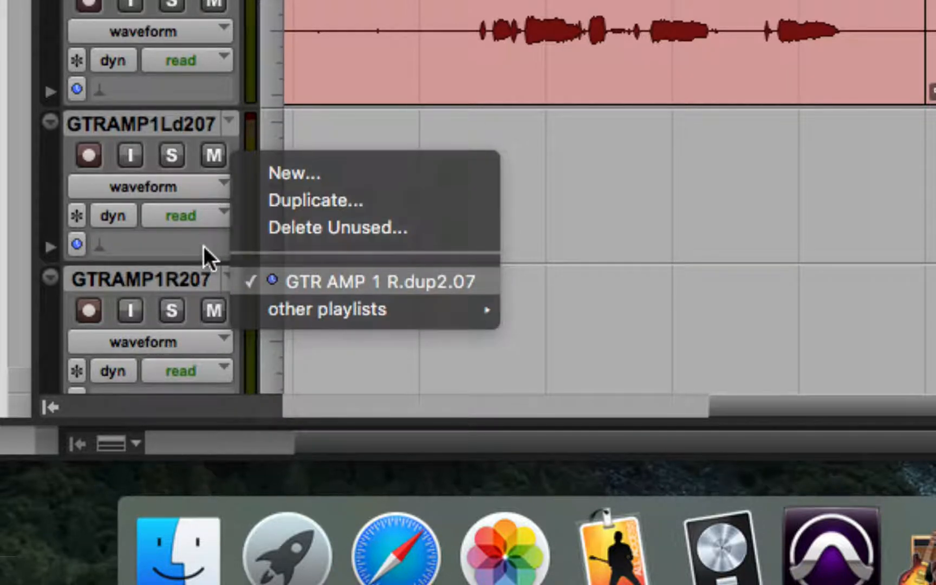
{"action": "left_click", "coordinate": [204, 246]}
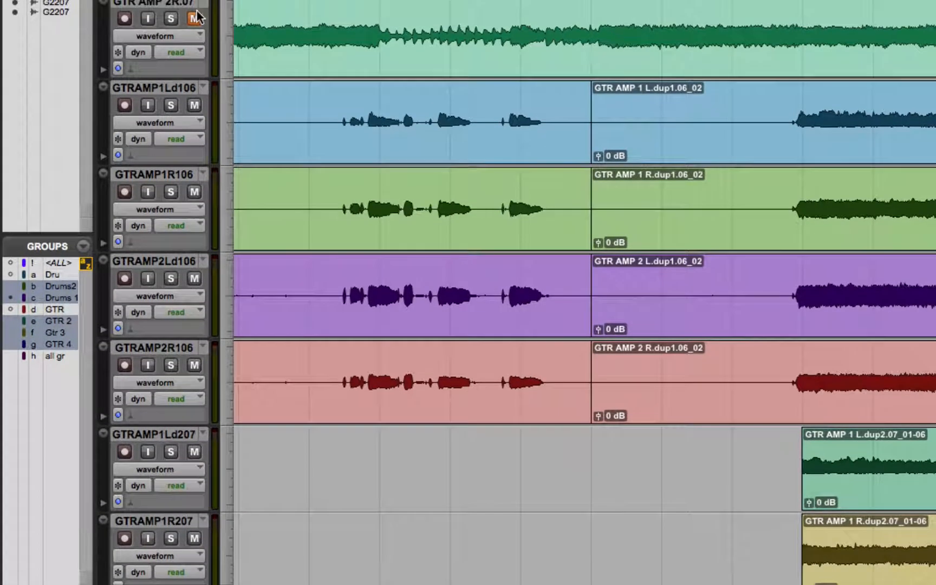
- Duplicate the current playlists of both doubled guitar groups
{"action": "left_click", "coordinate": [204, 86]}
{"action": "left_click", "coordinate": [235, 44]}
{"action": "left_click", "coordinate": [201, 434]}
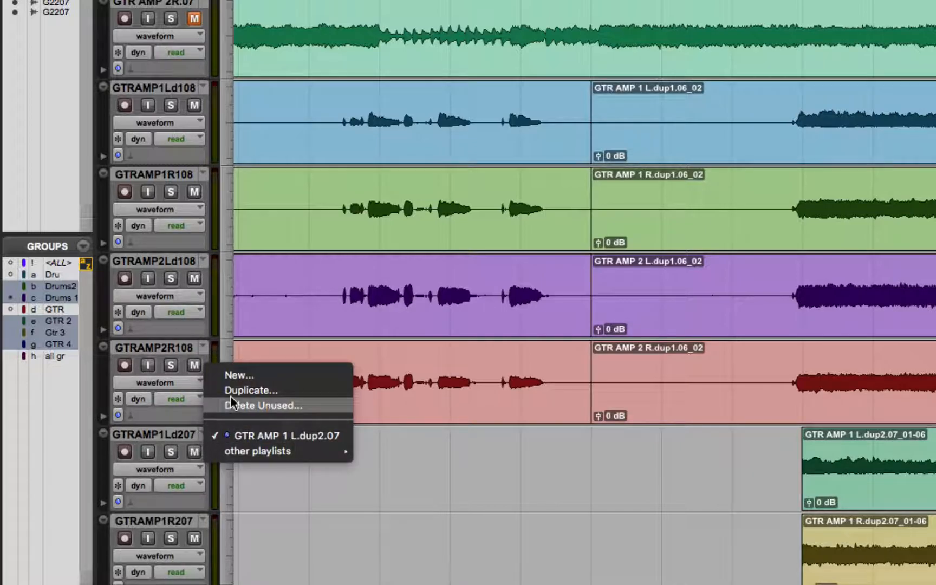
{"action": "left_click", "coordinate": [230, 390]}
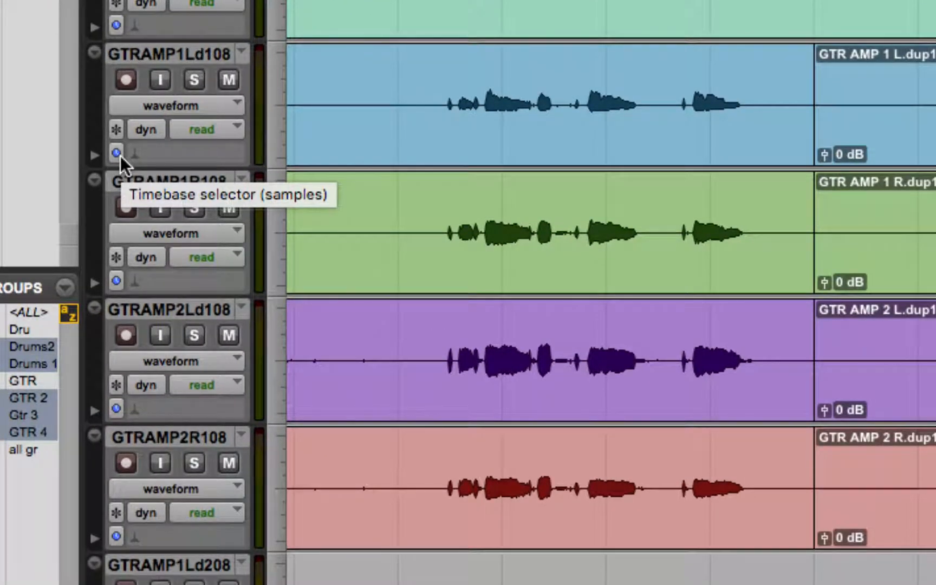
- Set the first guitar group's timebase to Ticks and enable Polyphonic Elastic Audio on its tracks
{"action": "left_click", "coordinate": [117, 153]}
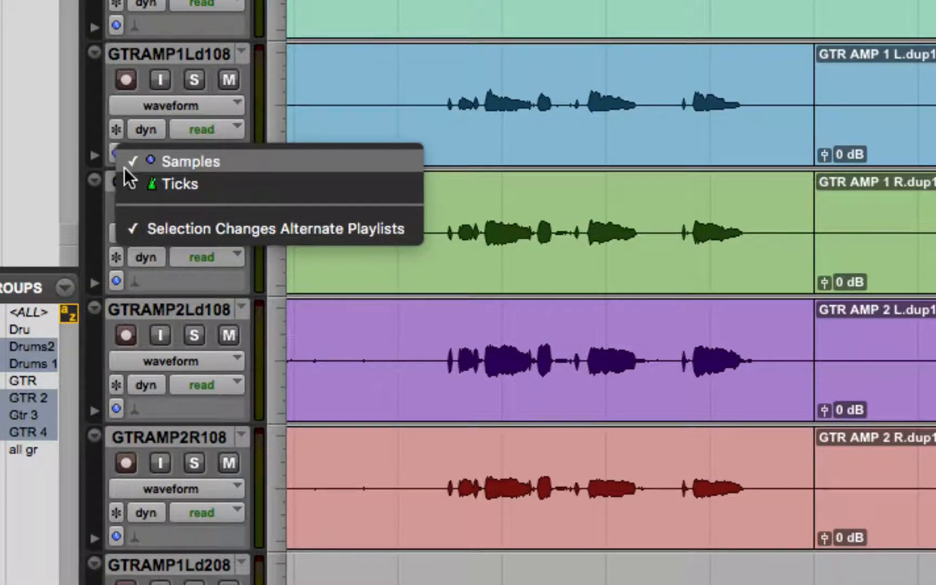
{"action": "left_click", "coordinate": [129, 175]}
{"action": "left_click", "coordinate": [136, 153]}
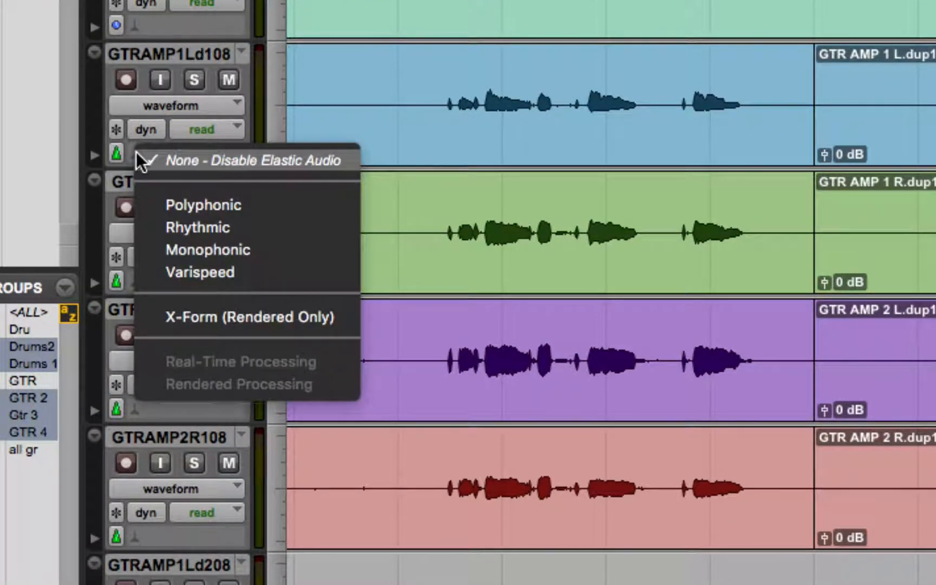
{"action": "left_click", "coordinate": [139, 151]}
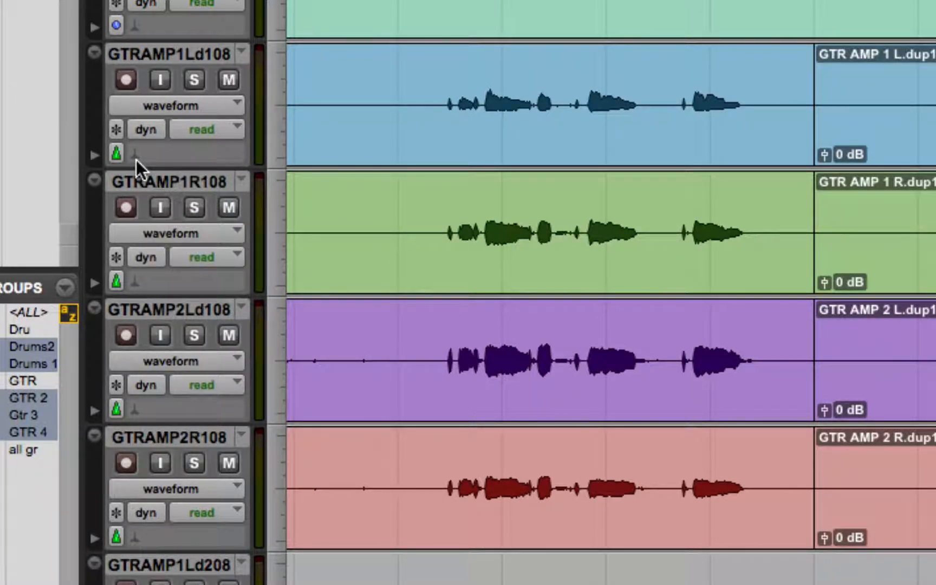
{"action": "left_click", "coordinate": [134, 157]}
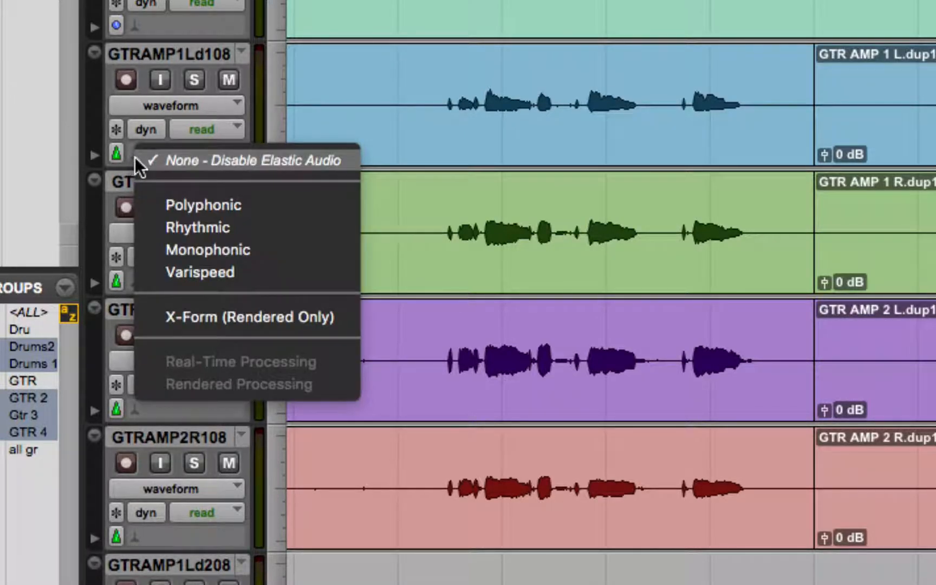
{"action": "left_click", "coordinate": [247, 204]}
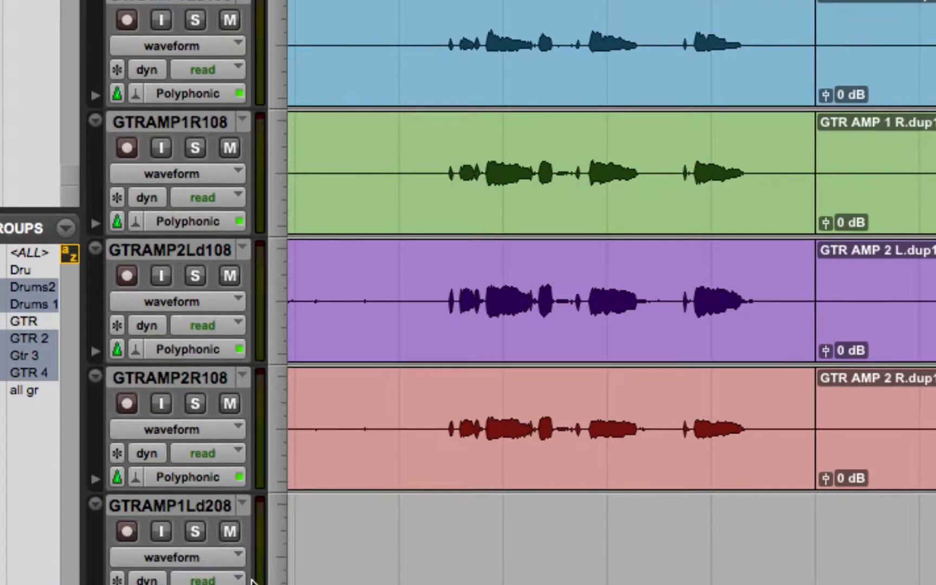
- Set the timebase to Ticks and enable Polyphonic Elastic Audio on the second guitar group, starting with GTRAMP1Ld208
{"action": "scroll", "coordinate": [237, 528], "scroll_direction": "up", "scroll_amount": 1}
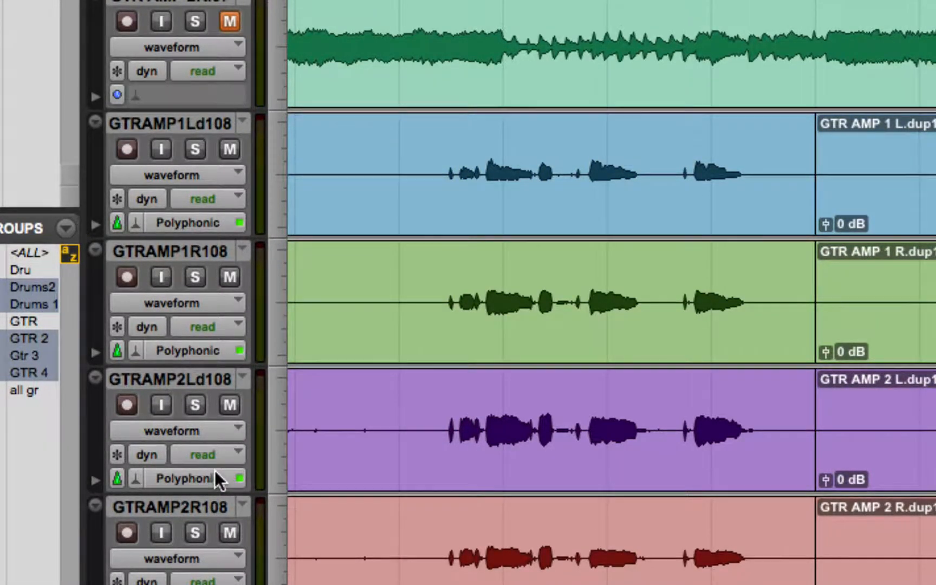
{"action": "scroll", "coordinate": [214, 470], "scroll_direction": "up", "scroll_amount": 2}
{"action": "scroll", "coordinate": [215, 456], "scroll_direction": "up", "scroll_amount": 3}
{"action": "scroll", "coordinate": [214, 452], "scroll_direction": "down", "scroll_amount": 10}
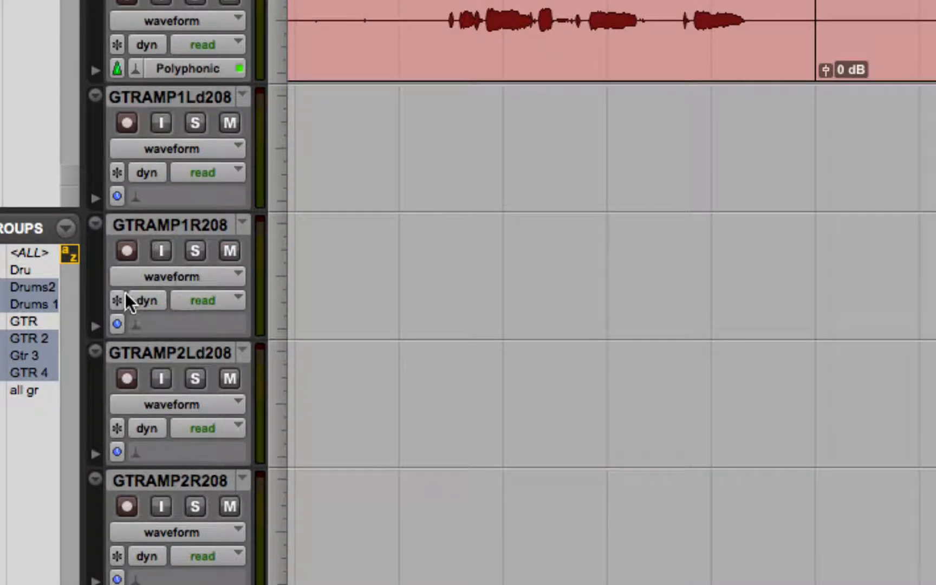
{"action": "left_click", "coordinate": [117, 196]}
{"action": "left_click", "coordinate": [153, 233]}
{"action": "left_click", "coordinate": [136, 196]}
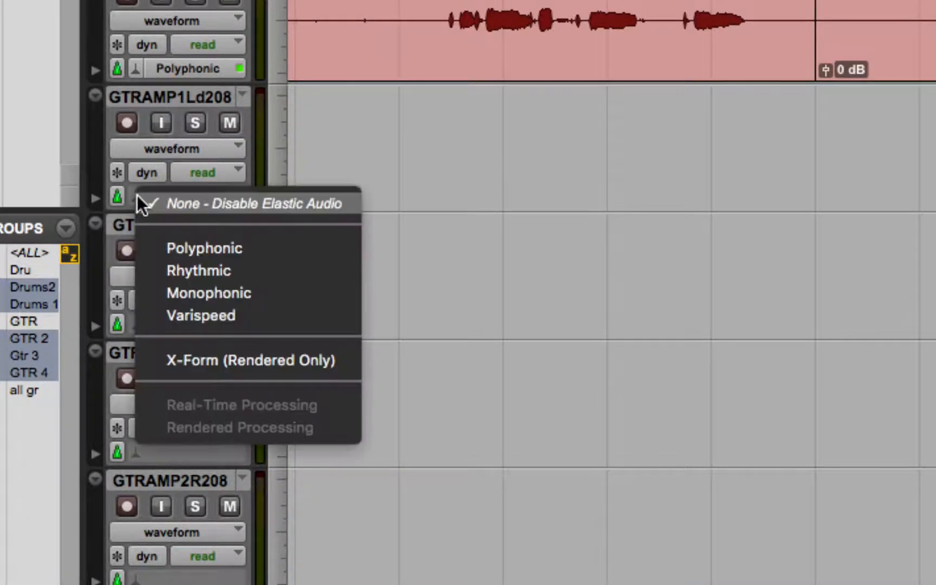
{"action": "left_click", "coordinate": [175, 248]}
- Change the track view of both guitar groups from waveform to warp
{"action": "scroll", "coordinate": [408, 127], "scroll_direction": "up", "scroll_amount": 2}
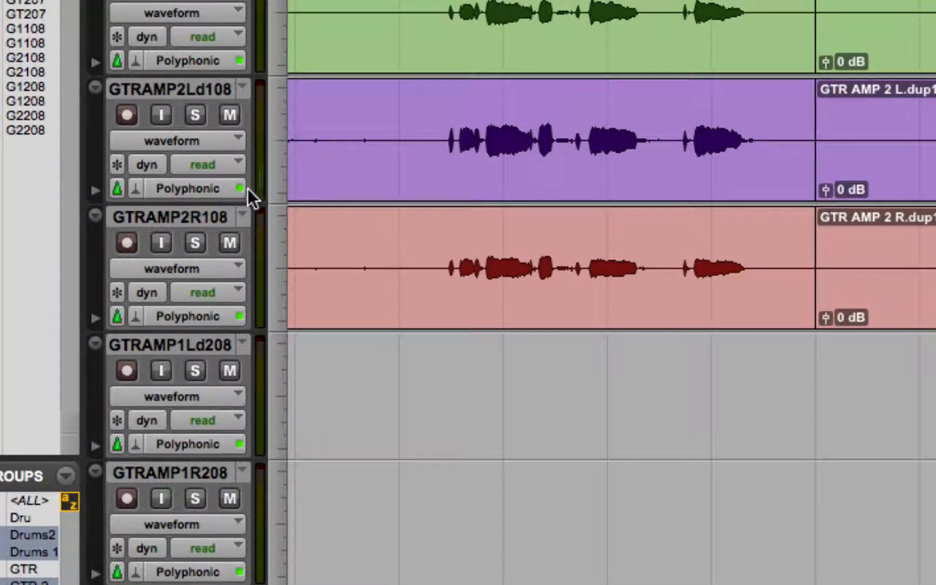
{"action": "left_click", "coordinate": [190, 141]}
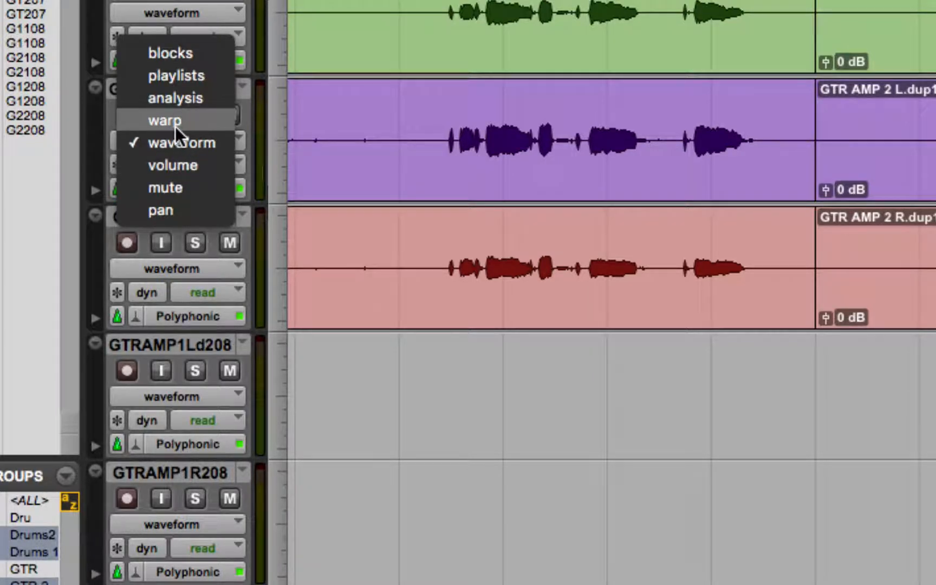
{"action": "left_click", "coordinate": [175, 120]}
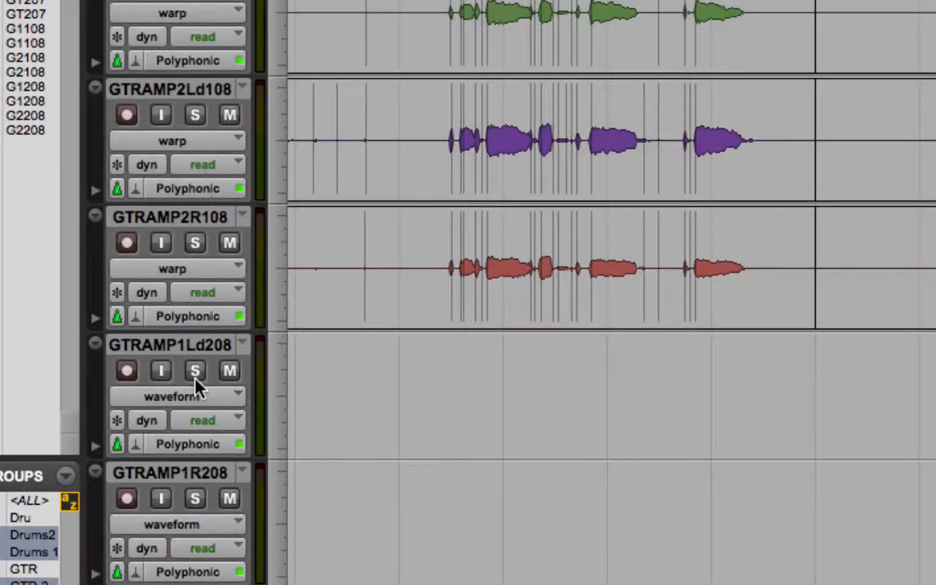
{"action": "left_click", "coordinate": [192, 519]}
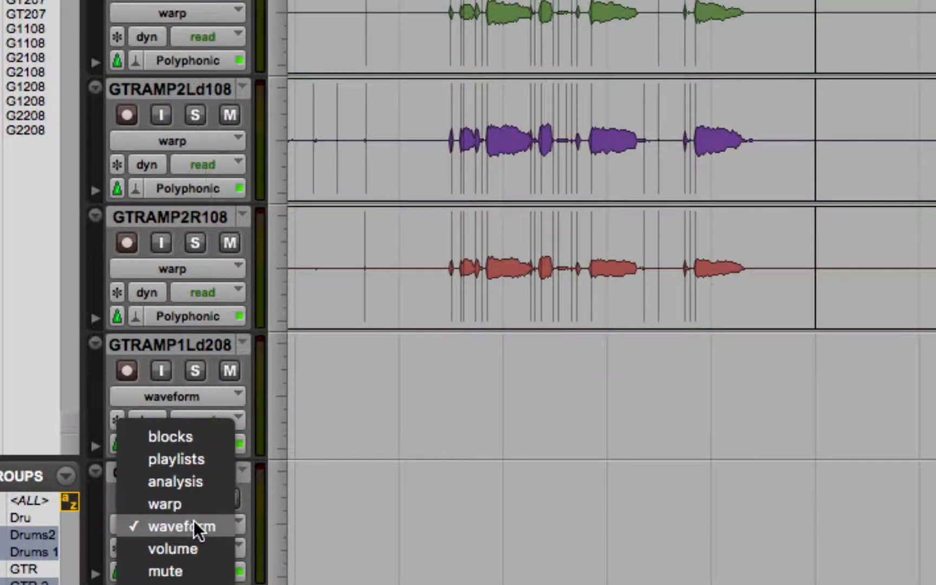
{"action": "left_click", "coordinate": [184, 506]}
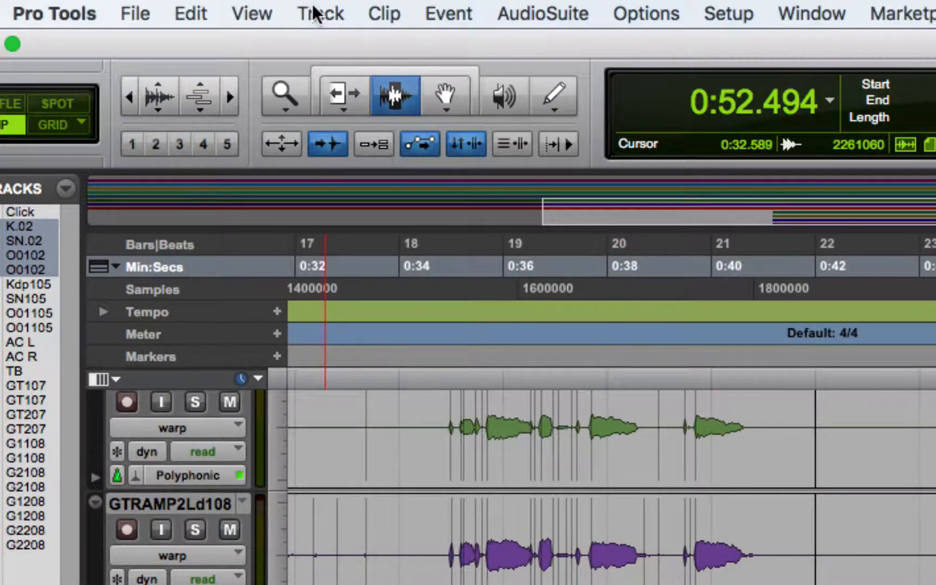
{"action": "left_click", "coordinate": [433, 97]}
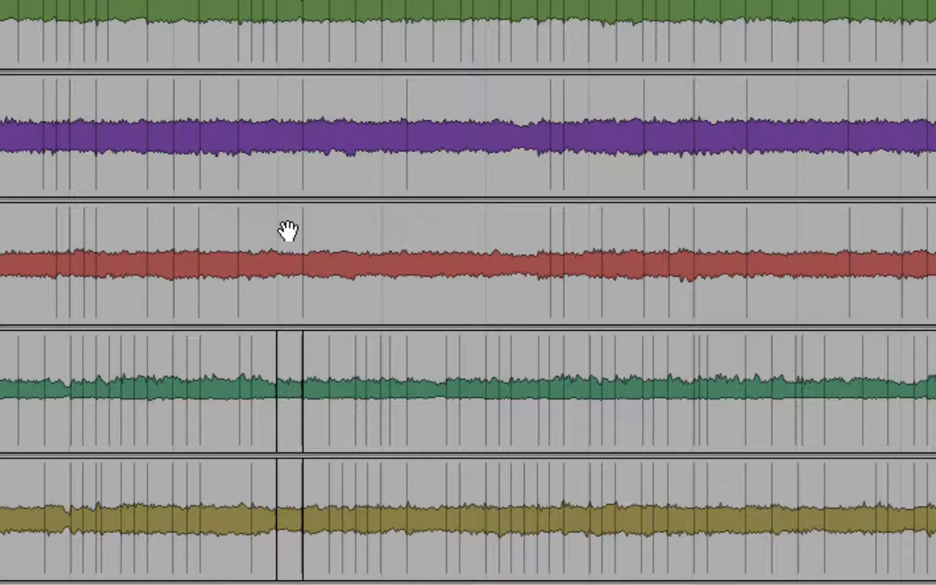
{"action": "left_click", "coordinate": [280, 176]}
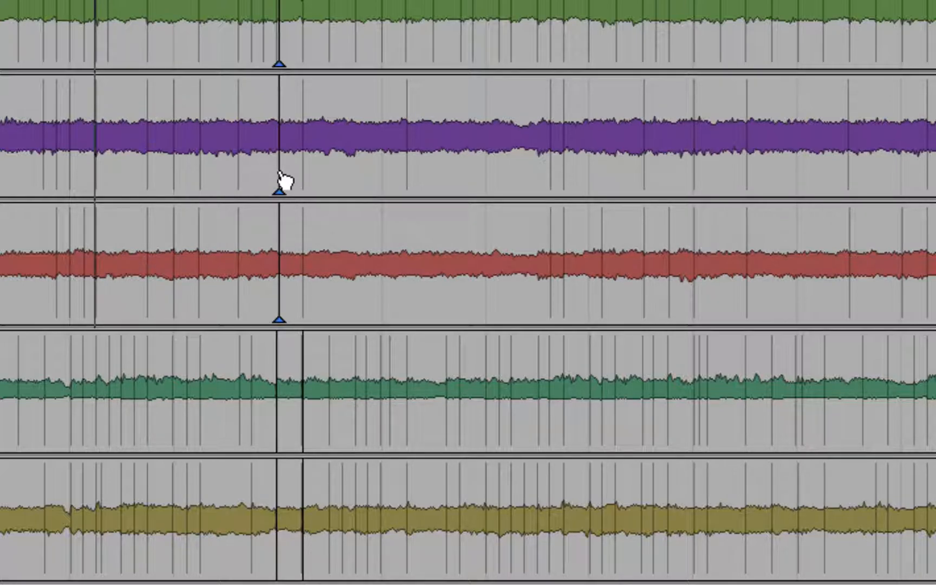
{"action": "scroll", "coordinate": [460, 512], "scroll_direction": "down", "scroll_amount": 2}
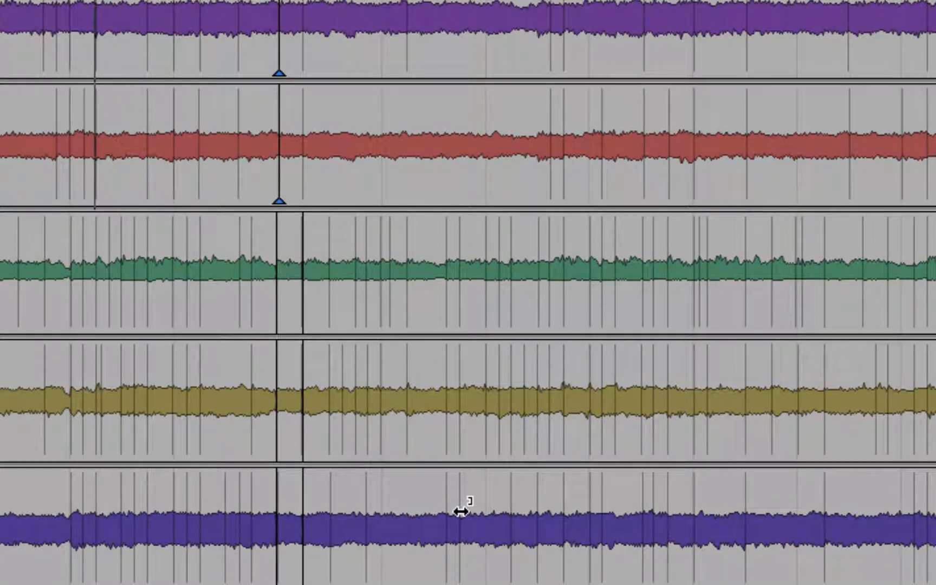
{"action": "scroll", "coordinate": [705, 547], "scroll_direction": "down", "scroll_amount": 3}
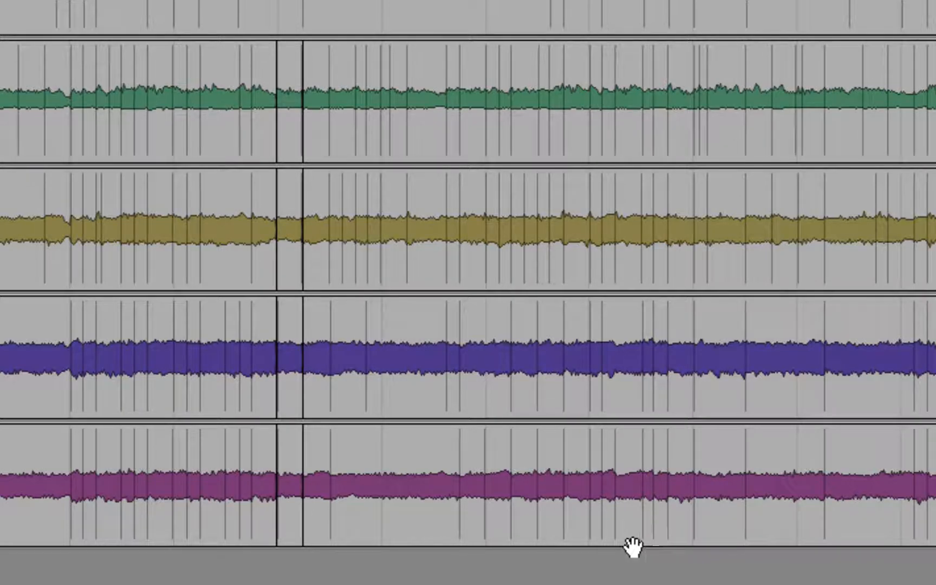
- Switch the second guitar group's track view to waveform and delete the short clips between the 01-09 and 01-11 clips
{"action": "scroll", "coordinate": [94, 225], "scroll_direction": "left", "scroll_amount": 5}
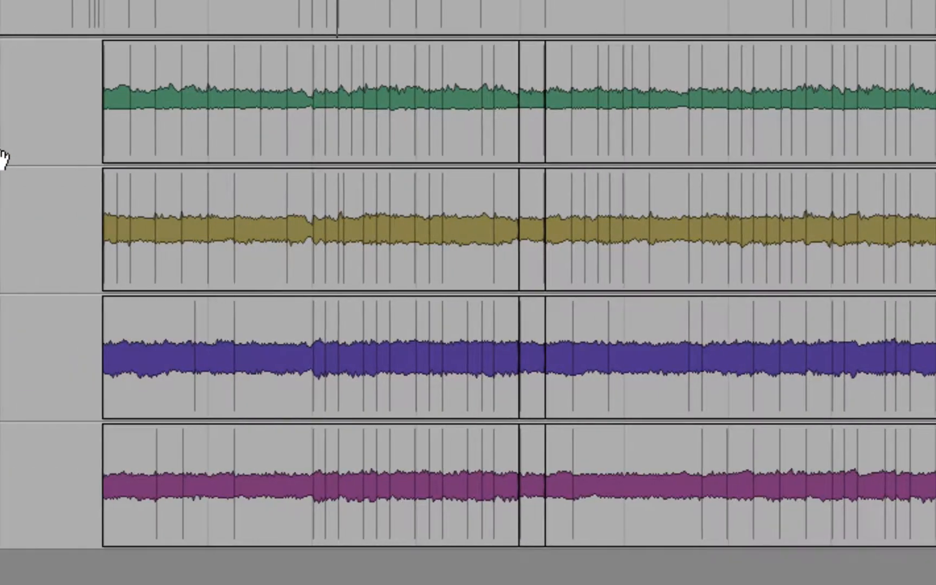
{"action": "scroll", "coordinate": [520, 38], "scroll_direction": "up", "scroll_amount": 2}
{"action": "scroll", "coordinate": [3, 228], "scroll_direction": "left", "scroll_amount": 14}
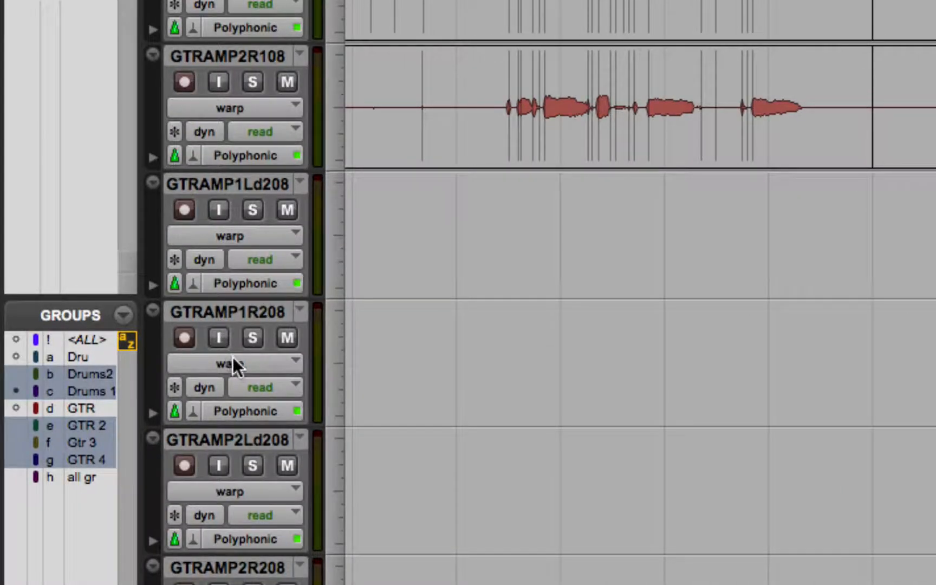
{"action": "left_click", "coordinate": [233, 359]}
{"action": "left_click", "coordinate": [250, 390]}
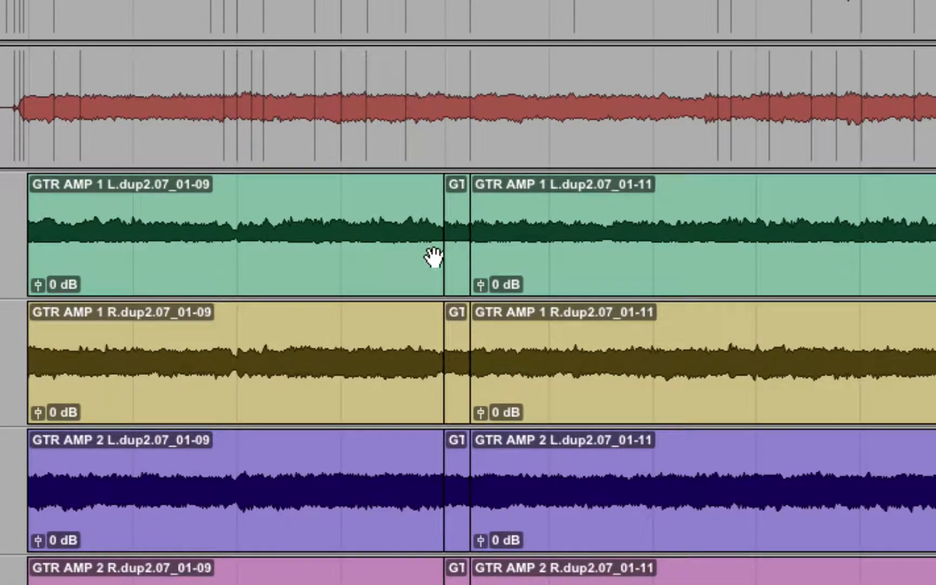
{"action": "left_click", "coordinate": [873, 253]}
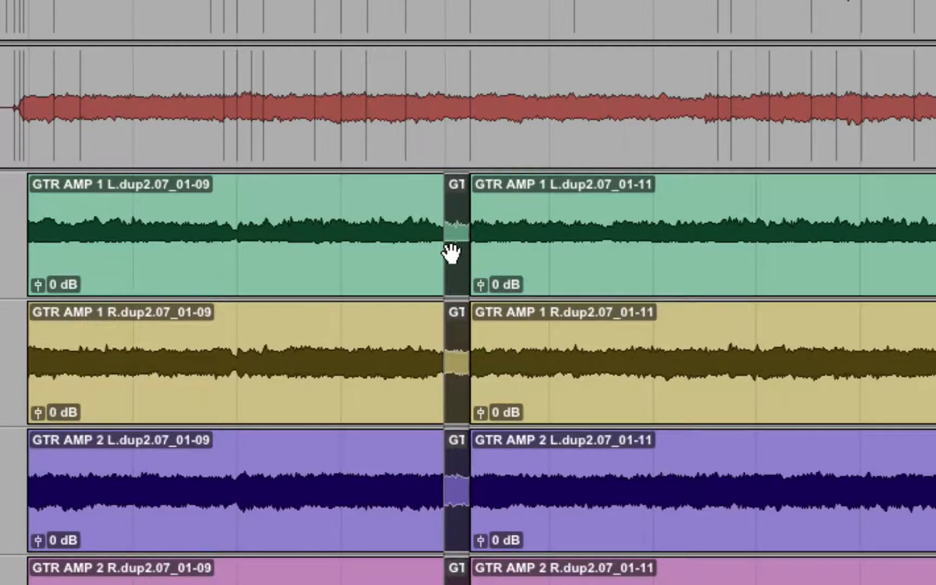
{"action": "key", "text": "Delete"}
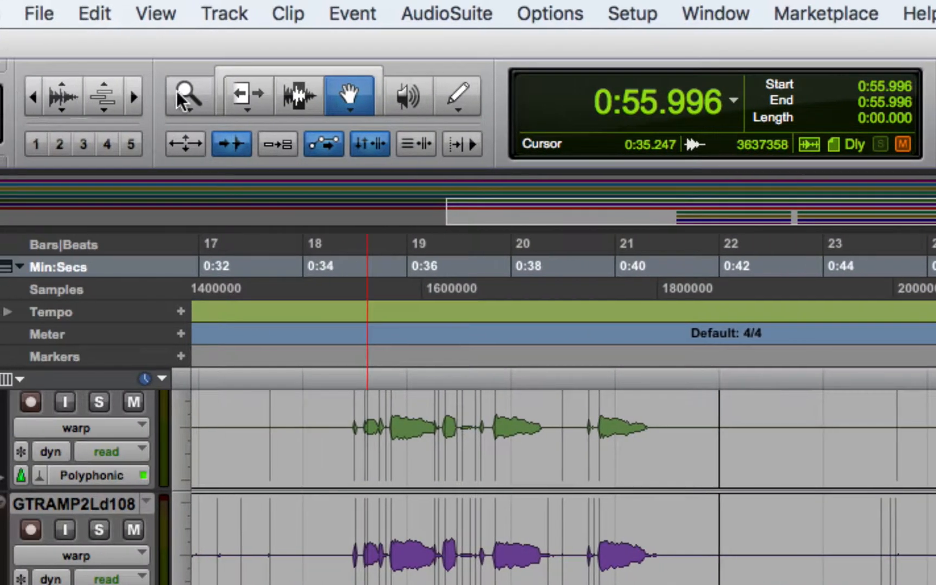
- Extend the second guitar group's first clips across the gap and return the group's track view to warp
{"action": "left_click", "coordinate": [227, 98]}
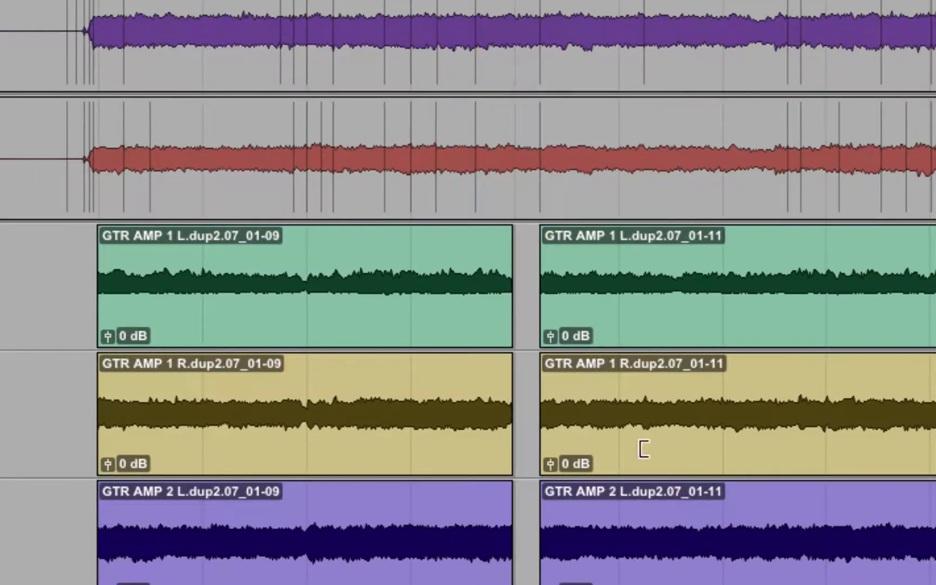
{"action": "left_click_drag", "start_coordinate": [504, 334], "coordinate": [567, 334]}
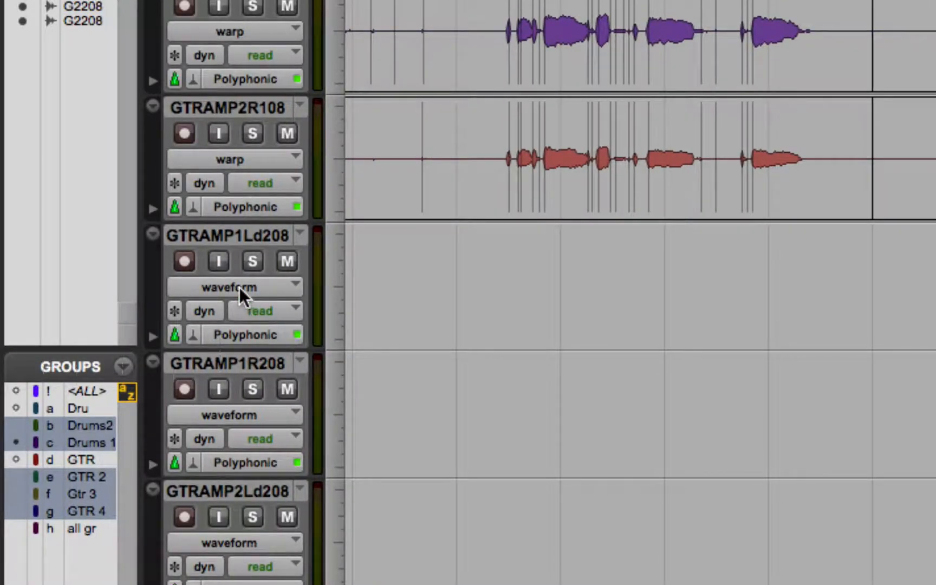
{"action": "left_click", "coordinate": [239, 288]}
{"action": "left_click", "coordinate": [239, 266]}
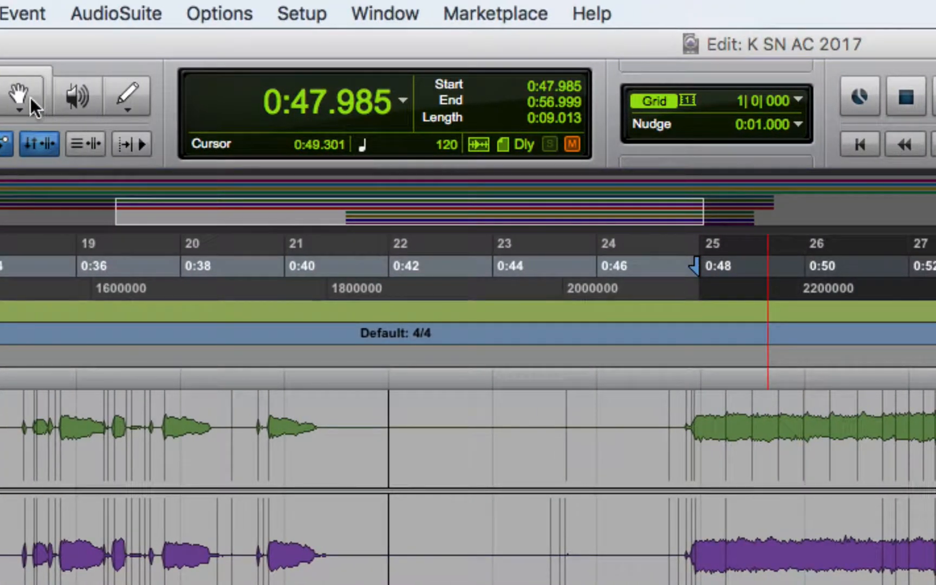
- Add warp markers before, at and well after the dip in the second guitar group's selected first clips
{"action": "left_click", "coordinate": [31, 98]}
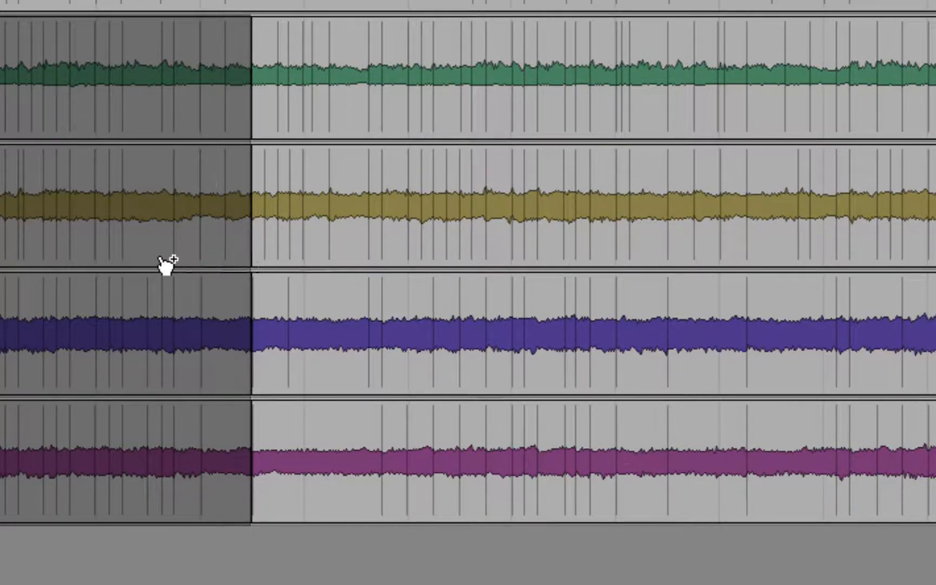
{"action": "scroll", "coordinate": [11, 270], "scroll_direction": "left", "scroll_amount": 5}
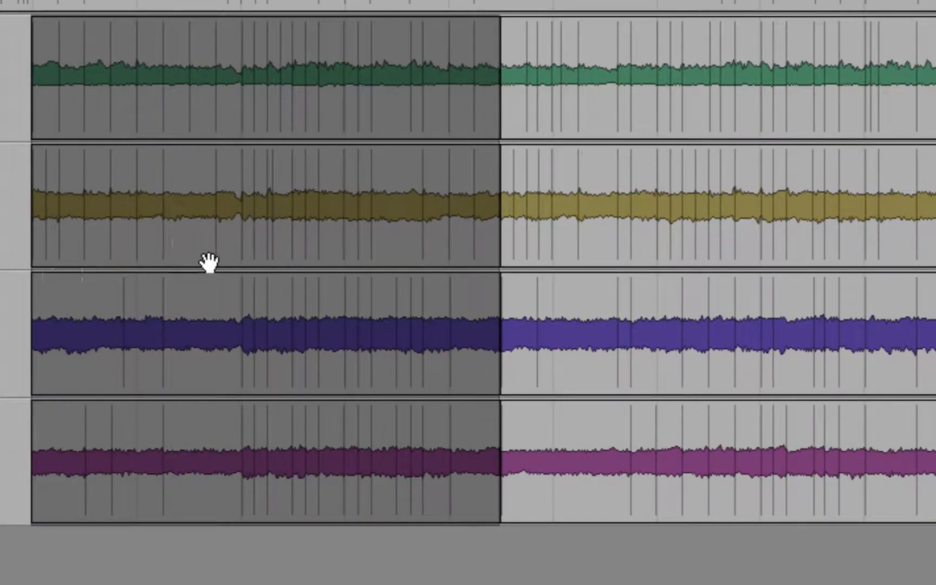
{"action": "scroll", "coordinate": [297, 16], "scroll_direction": "up", "scroll_amount": 3}
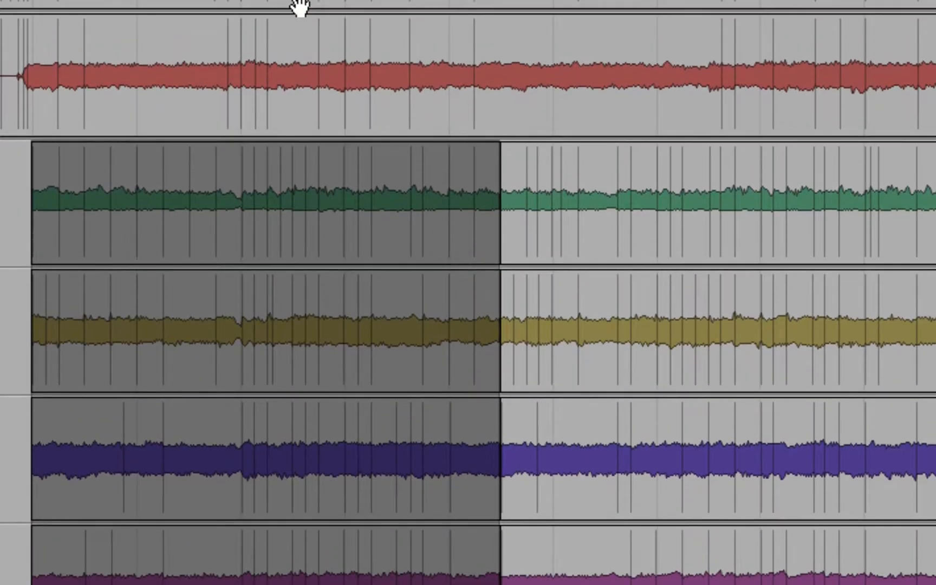
{"action": "left_click", "coordinate": [227, 252]}
{"action": "left_click", "coordinate": [438, 251]}
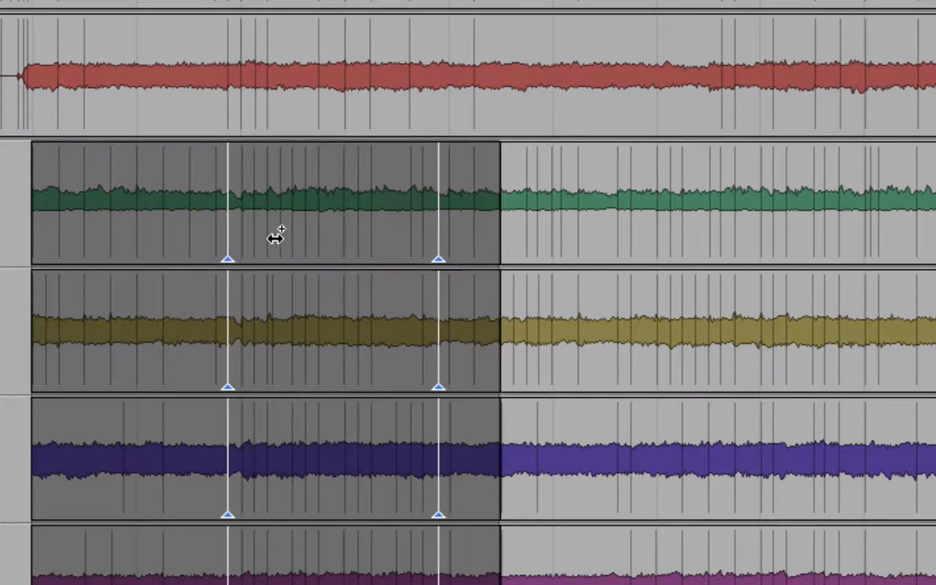
{"action": "left_click", "coordinate": [242, 252]}
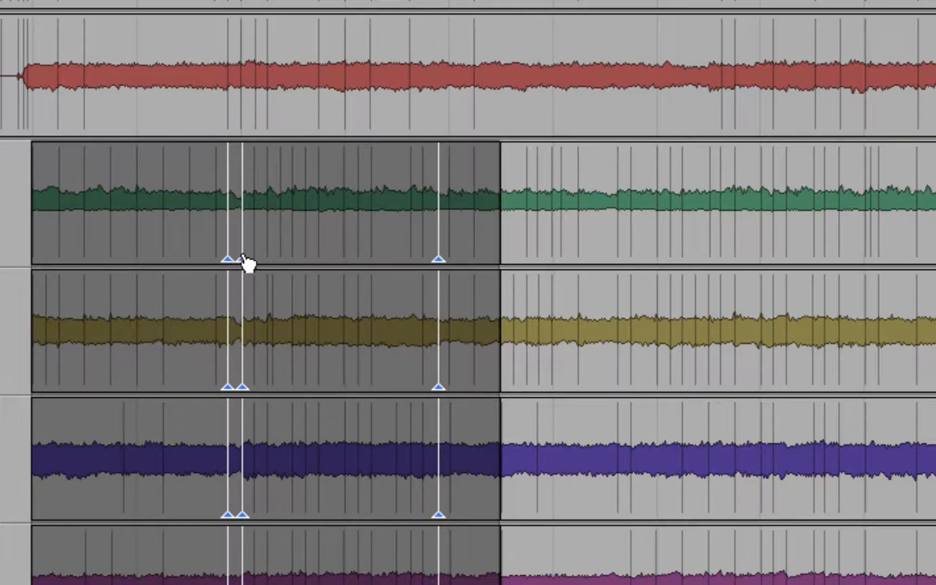
- Try shifting the middle warp marker to line up with the first guitar group's transient, undoing shifts that move the whole clip
{"action": "left_click_drag", "start_coordinate": [244, 256], "coordinate": [247, 254]}
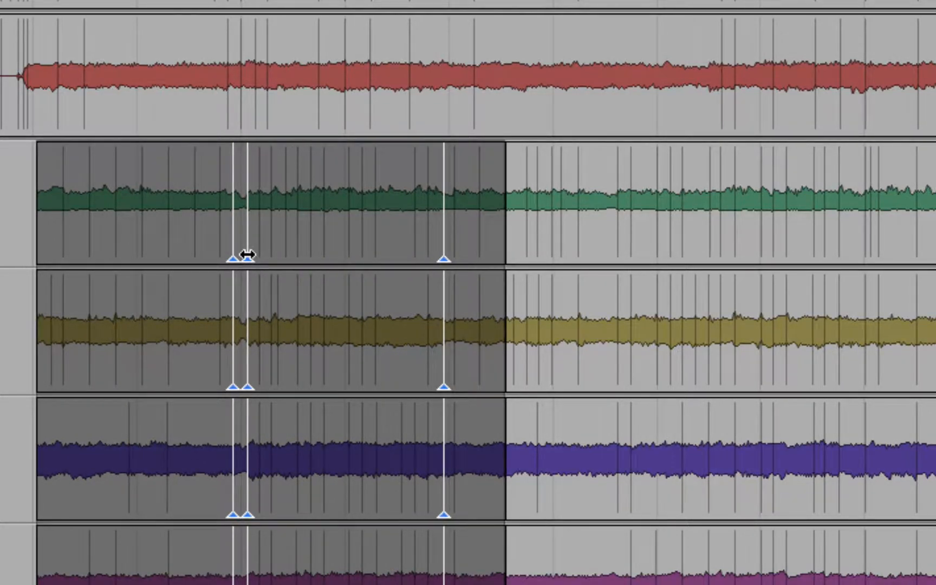
{"action": "key", "text": "super+z"}
{"action": "key", "text": "super+z"}
{"action": "left_click_drag", "start_coordinate": [242, 249], "coordinate": [236, 248]}
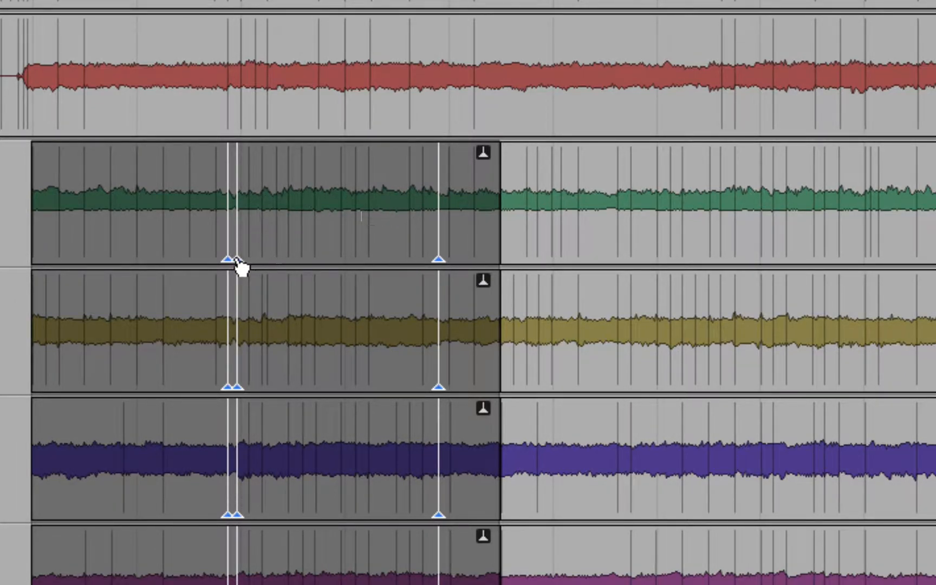
{"action": "left_click_drag", "start_coordinate": [239, 259], "coordinate": [241, 260]}
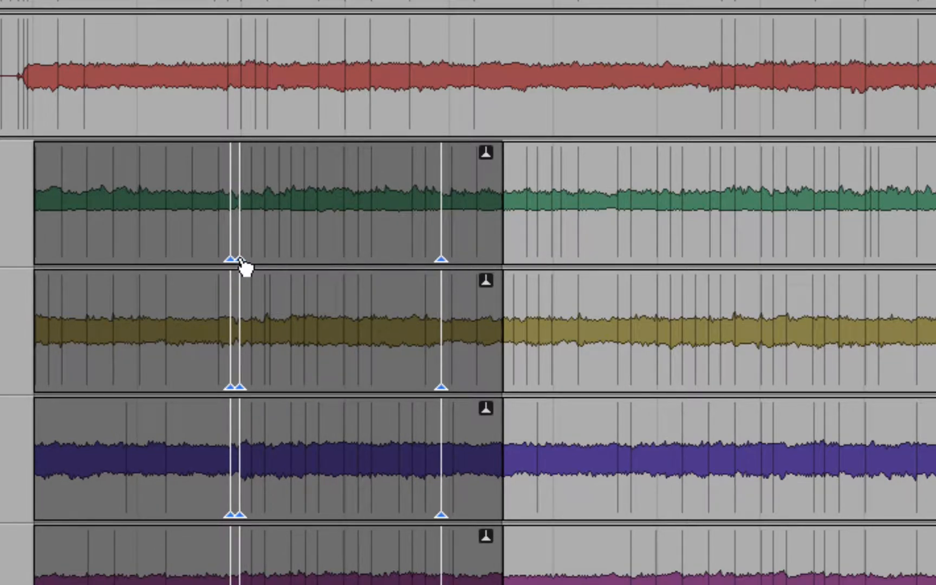
{"action": "key", "text": "super+z"}
{"action": "mouse_move", "coordinate": [239, 256]}
{"action": "left_mouse_down"}
{"action": "mouse_move", "coordinate": [276, 254]}
{"action": "mouse_move", "coordinate": [241, 255]}
{"action": "left_mouse_up"}
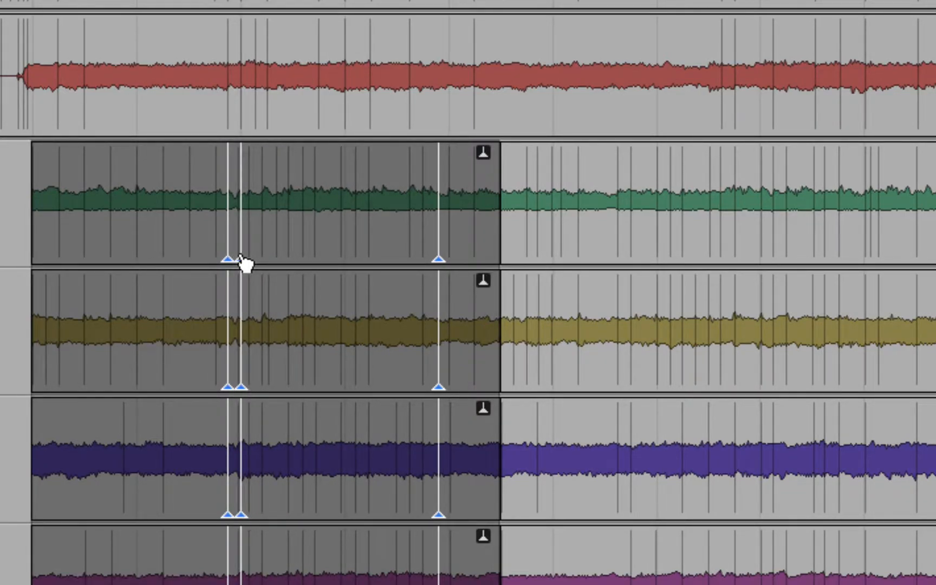
- Undo the warp marker edits on the second guitar group's first clips, along with one more trial shift of the middle marker
{"action": "key", "text": "super+z"}
{"action": "key", "text": "super+z"}
{"action": "key", "text": "super+z"}
{"action": "mouse_move", "coordinate": [244, 255]}
{"action": "left_mouse_down"}
{"action": "mouse_move", "coordinate": [209, 255]}
{"action": "mouse_move", "coordinate": [230, 261]}
{"action": "left_mouse_up"}
{"action": "key", "text": "super+z"}
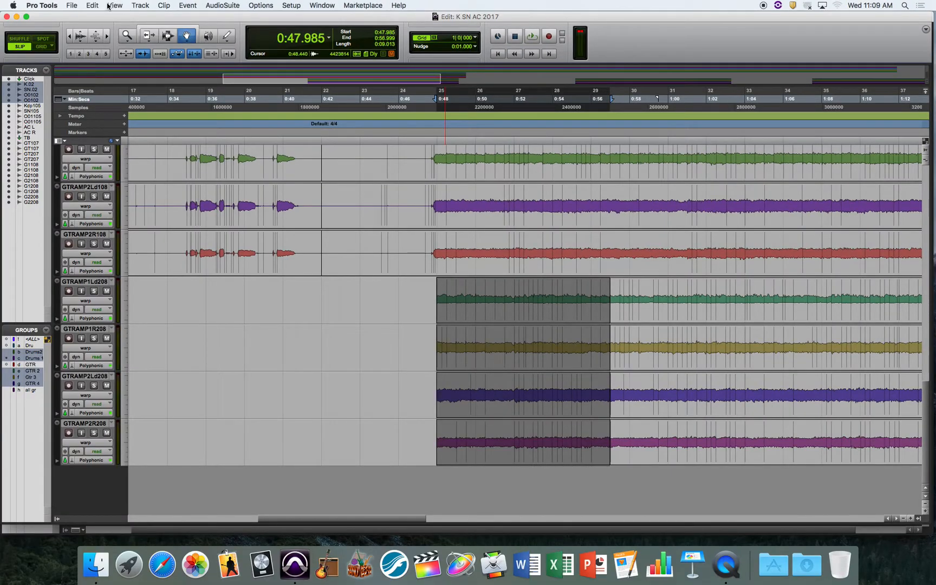
- Close the K SN AC 2017 session and quit the program
{"action": "left_click", "coordinate": [72, 5]}
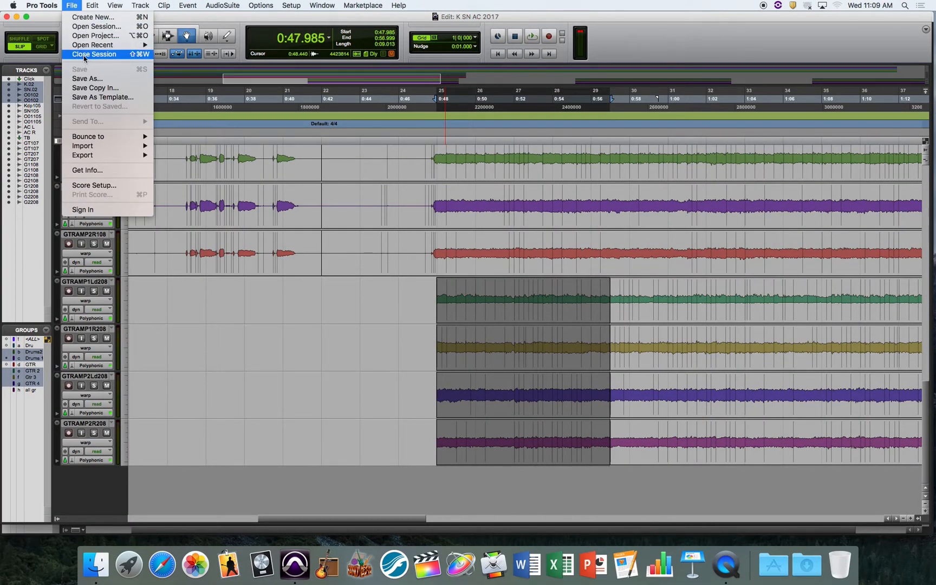
{"action": "left_click", "coordinate": [42, 5]}
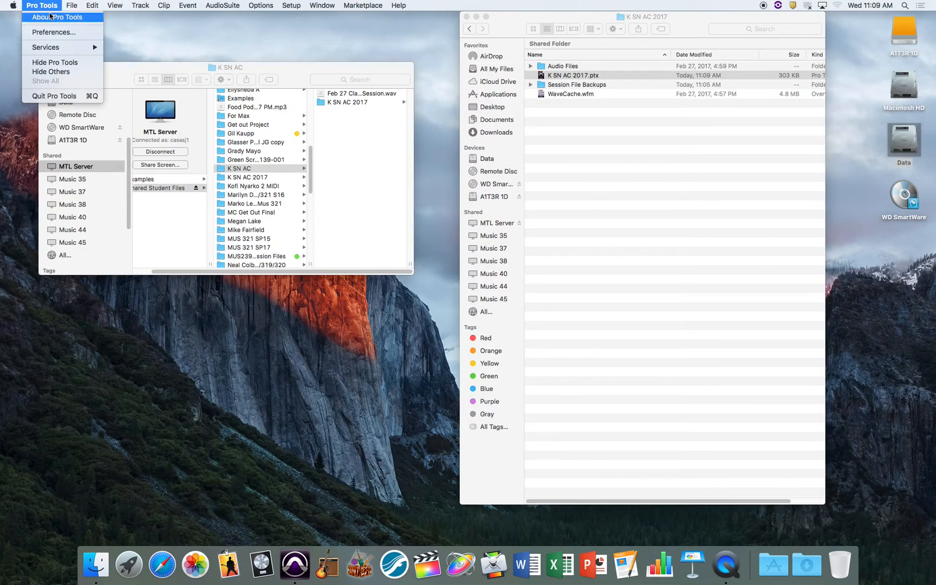
{"action": "left_click", "coordinate": [67, 94]}
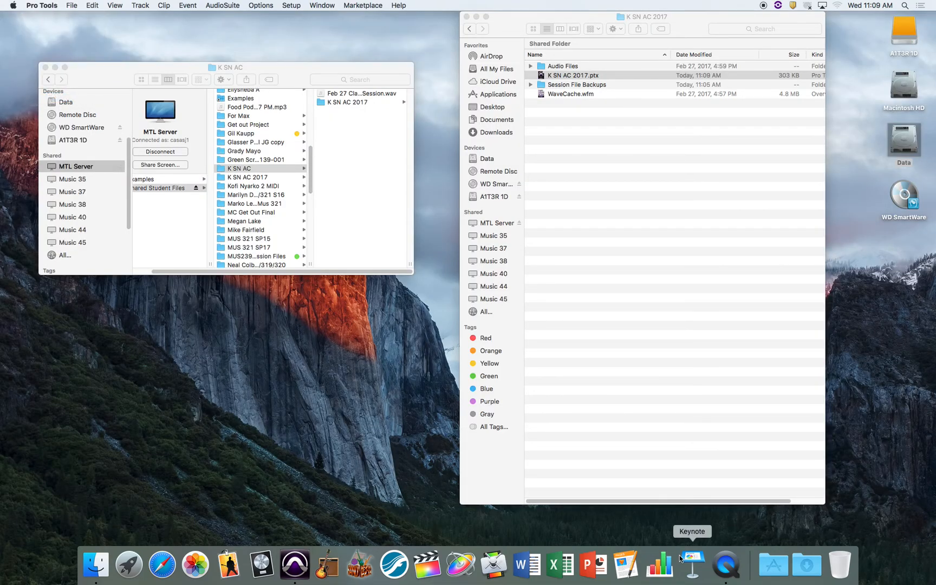